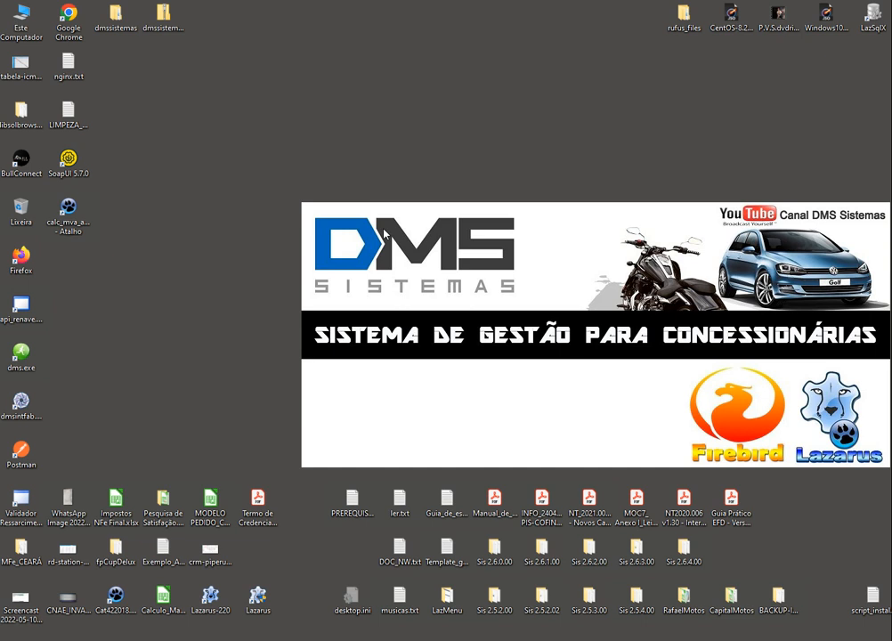
Launch dms.exe from the desktop to bring up the SISINI database alias selection
click(22, 356)
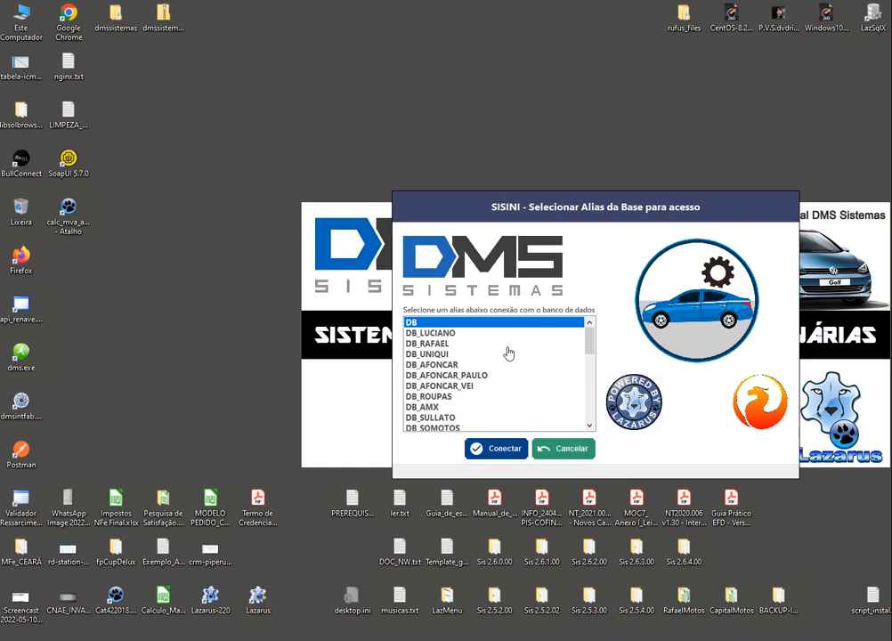
Connect to the DB alias and enter the master username and password in the login window
click(499, 450)
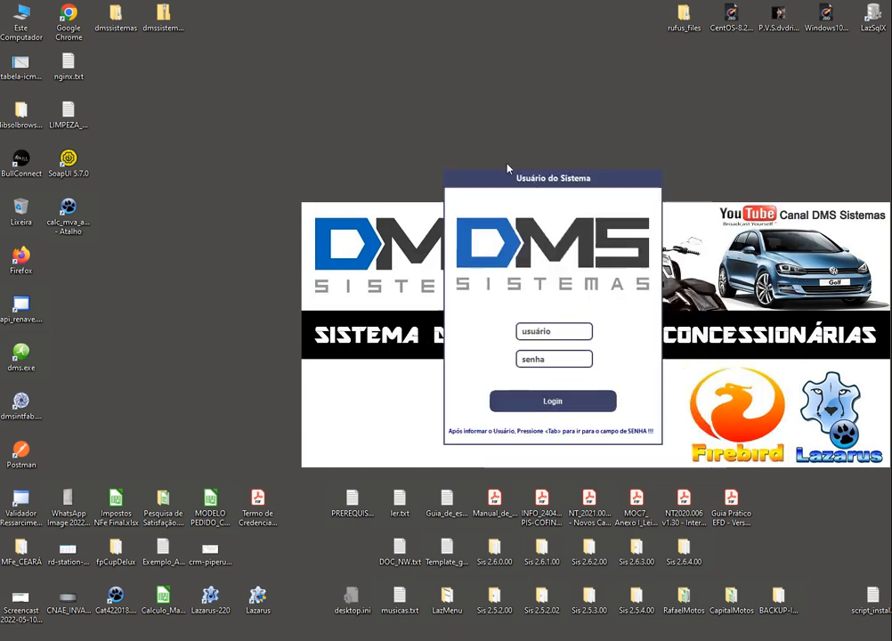
drag(507, 169, 430, 92)
click(477, 253)
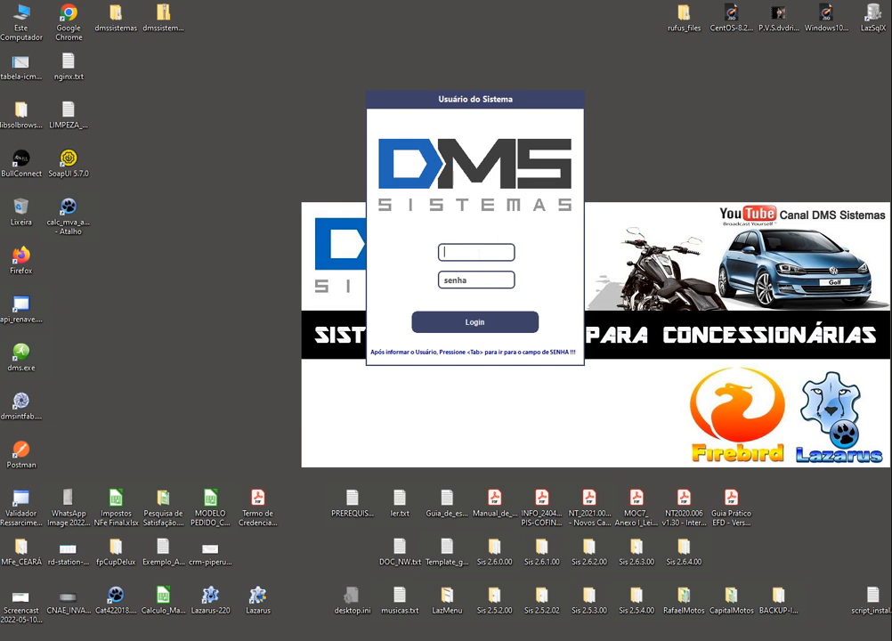
text(MASTER)
key(Tab)
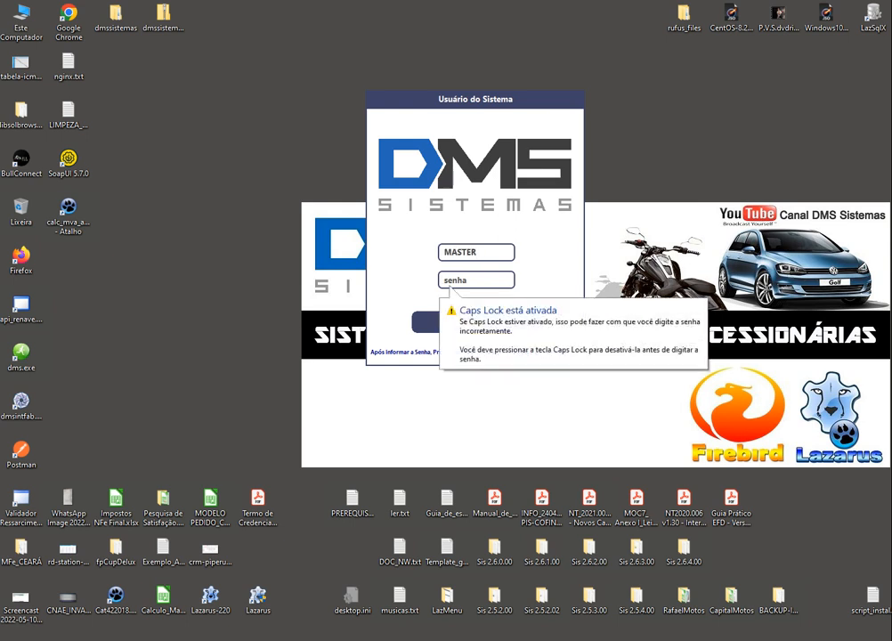
text(***)
key(BackSpace)
key(BackSpace)
key(BackSpace)
text(****)
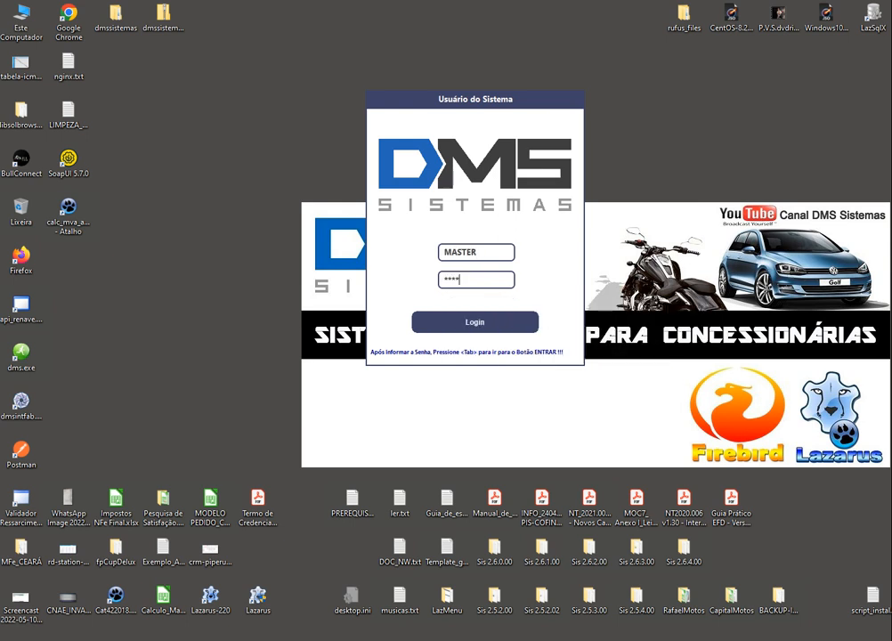
key(Tab)
click(475, 281)
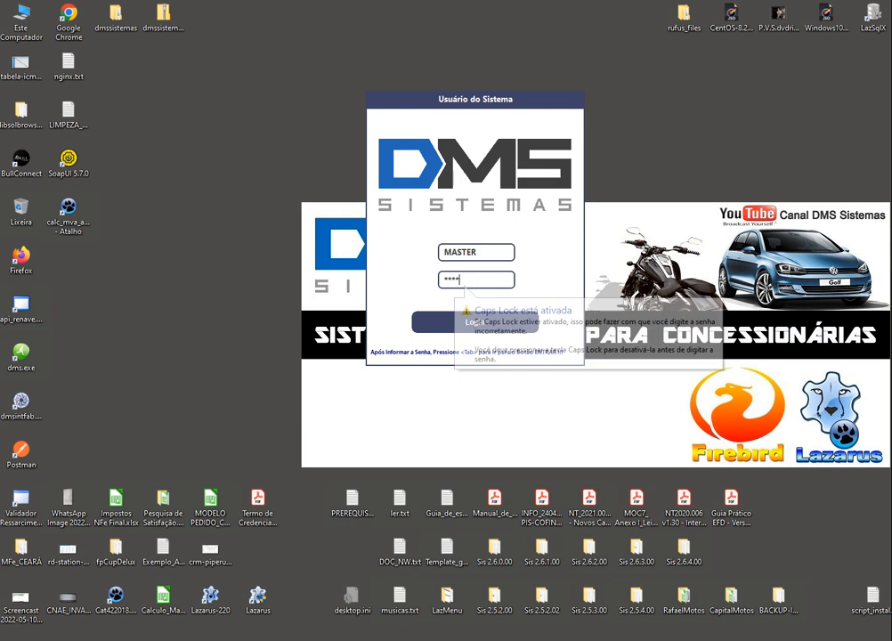
Log in and choose company E00001 BONS TEMPOS MTZ from the Escolha a Empresa list
click(436, 326)
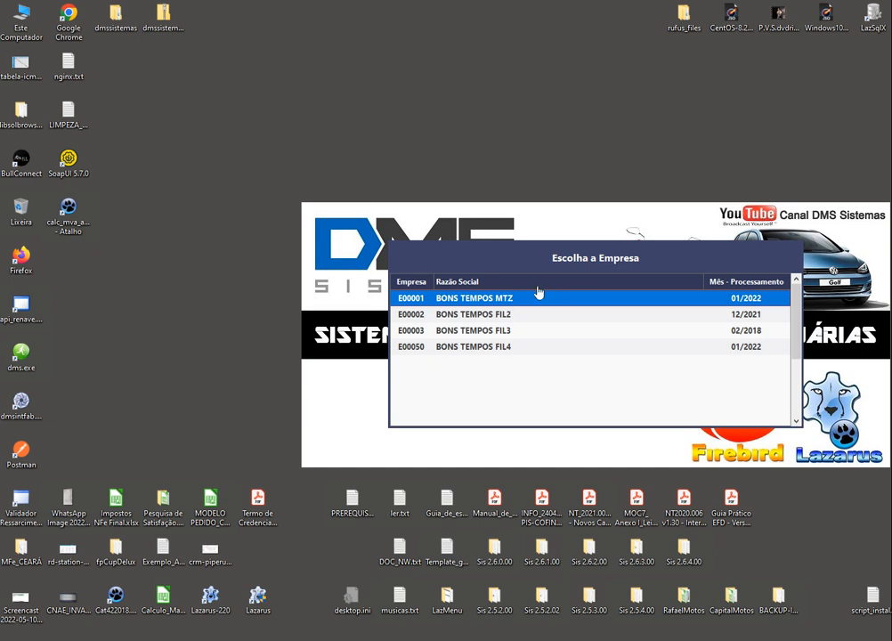
key(Down)
key(Down)
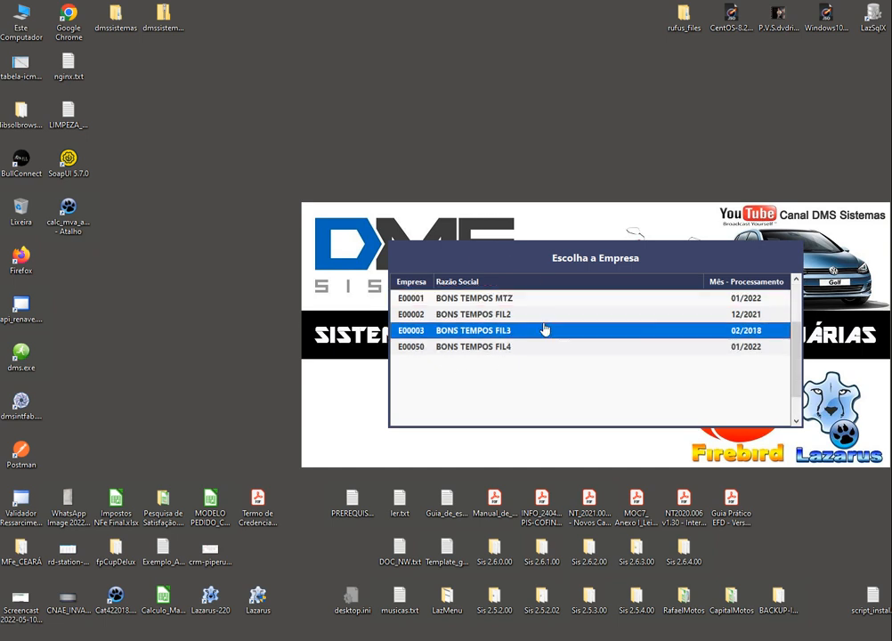
key(Up)
key(Up)
key(Down)
key(Down)
key(Down)
key(Up)
key(Up)
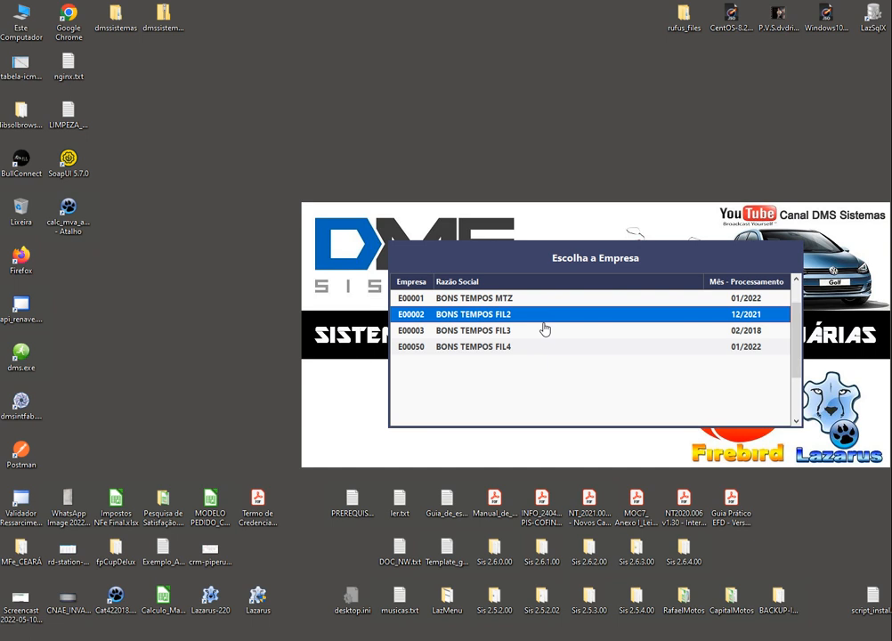
key(Down)
key(Down)
key(Up)
key(Up)
key(Up)
key(Return)
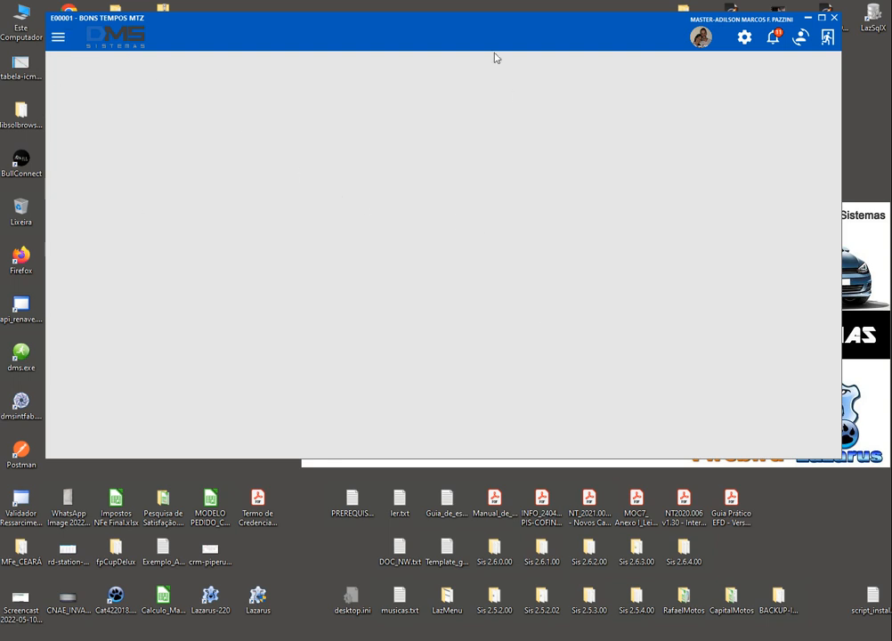
Move the main window down and right, then store it with Salvar posicao do formulario
mouse_move(453, 23)
mouse_down()
mouse_move(452, 37)
mouse_move(454, 25)
mouse_up()
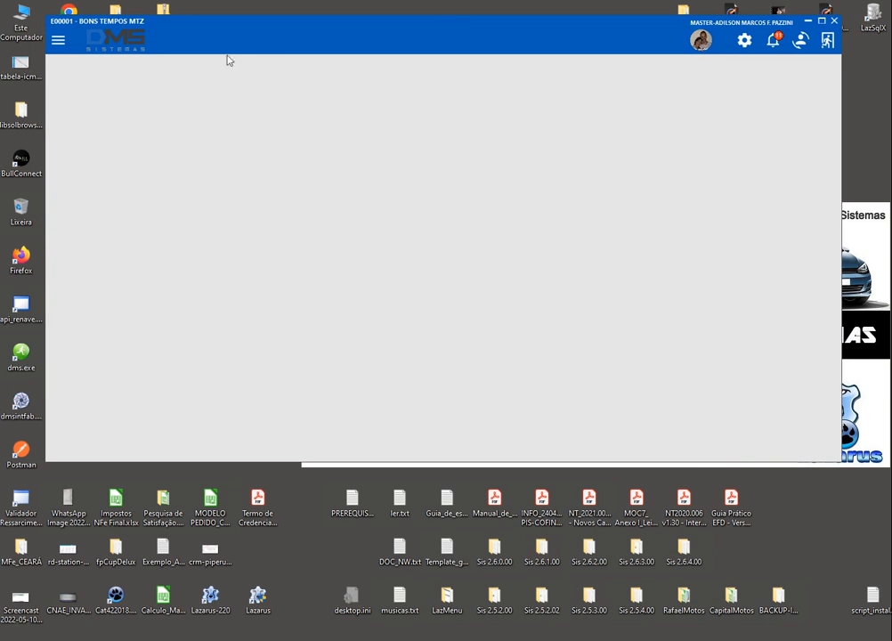
right_click(162, 19)
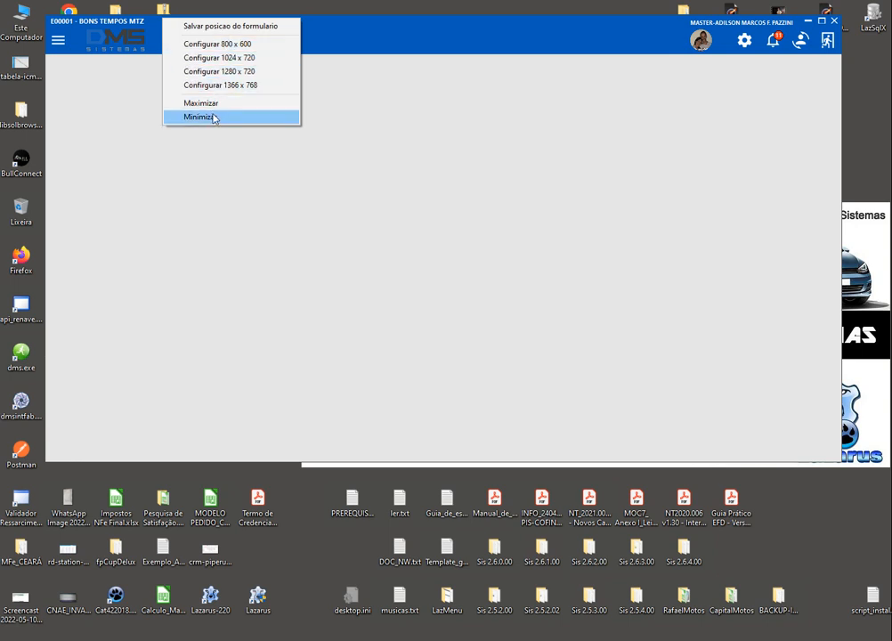
click(336, 76)
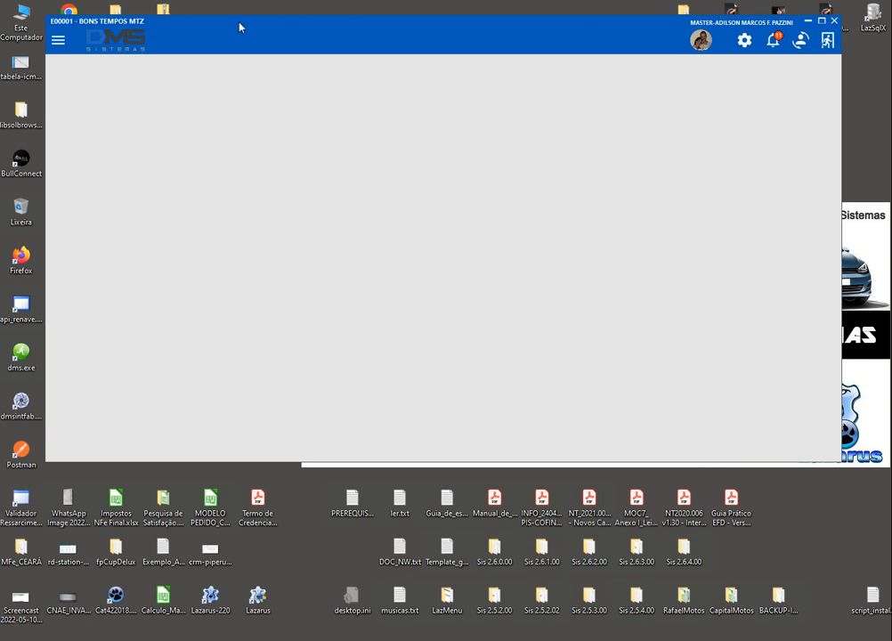
drag(241, 26, 197, 14)
right_click(149, 11)
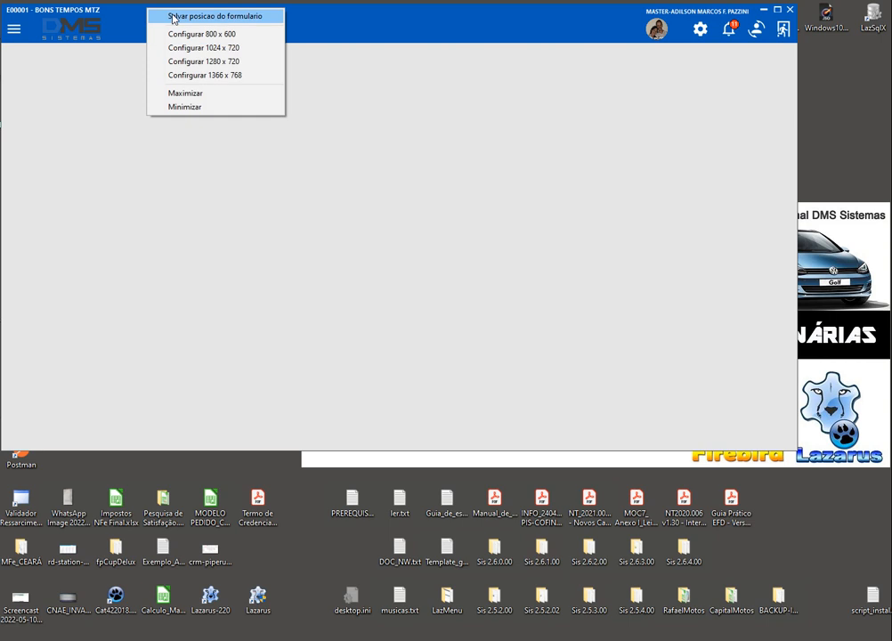
click(174, 17)
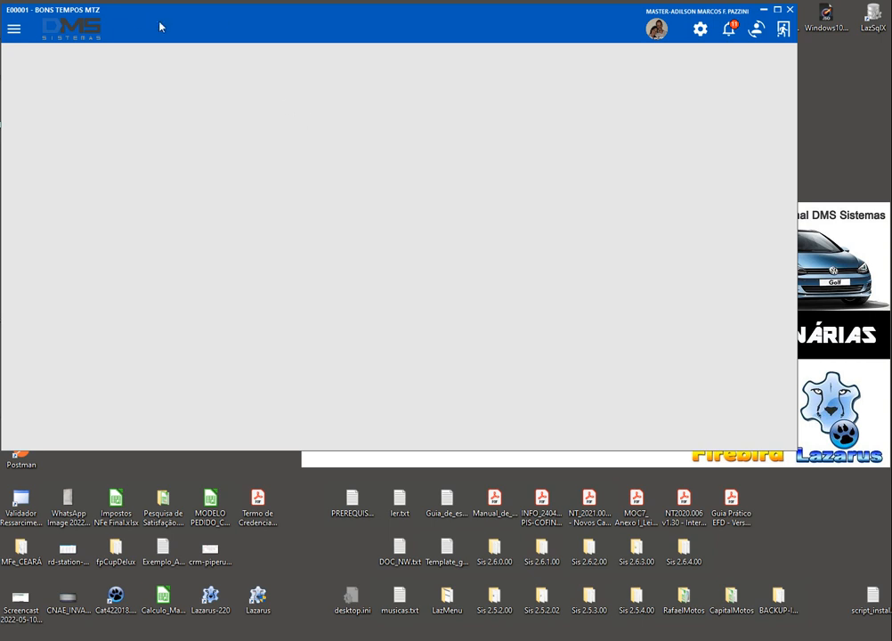
drag(158, 14, 206, 56)
right_click(206, 57)
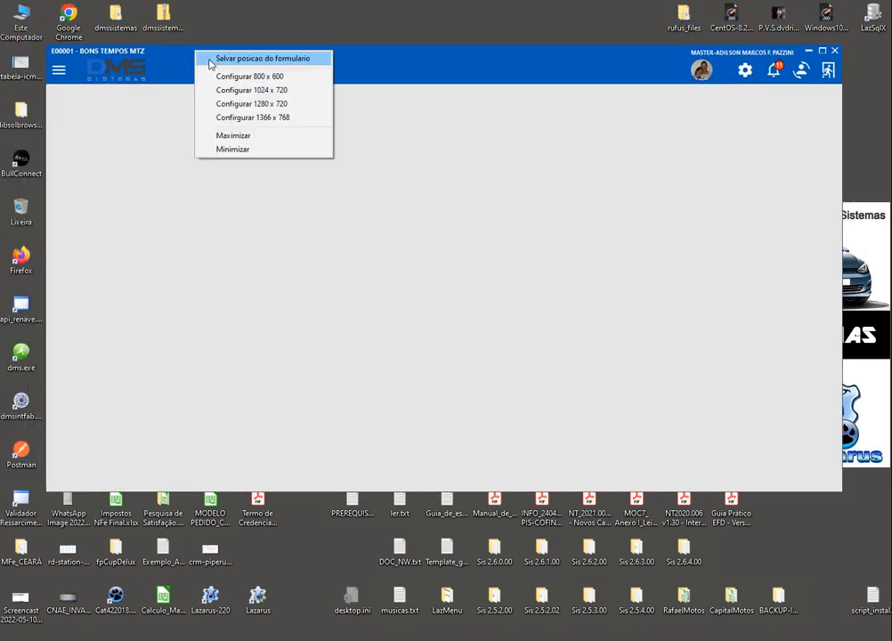
click(210, 61)
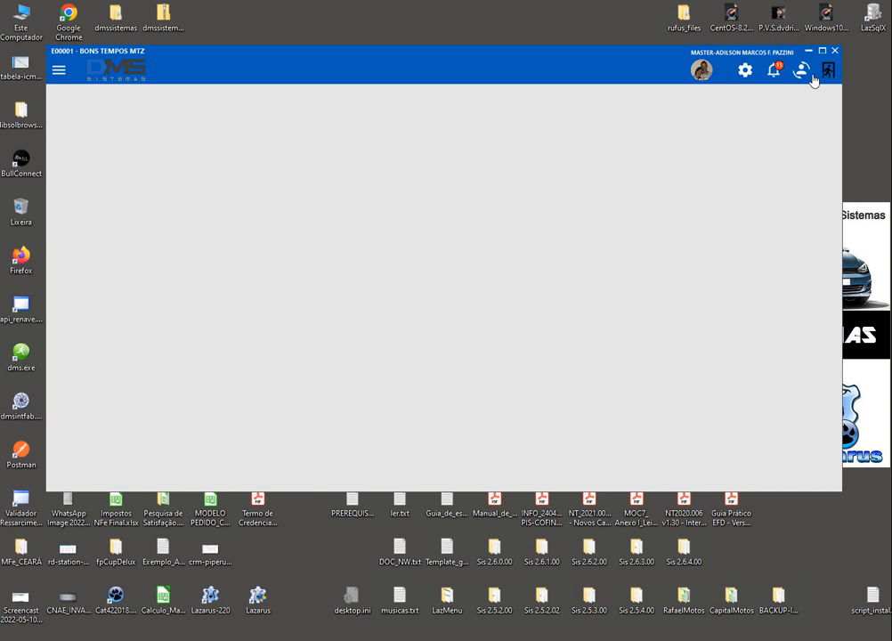
From the settings panel's Trocar Empresas chooser, stay with company E00001 BONS TEMPOS MTZ
click(744, 74)
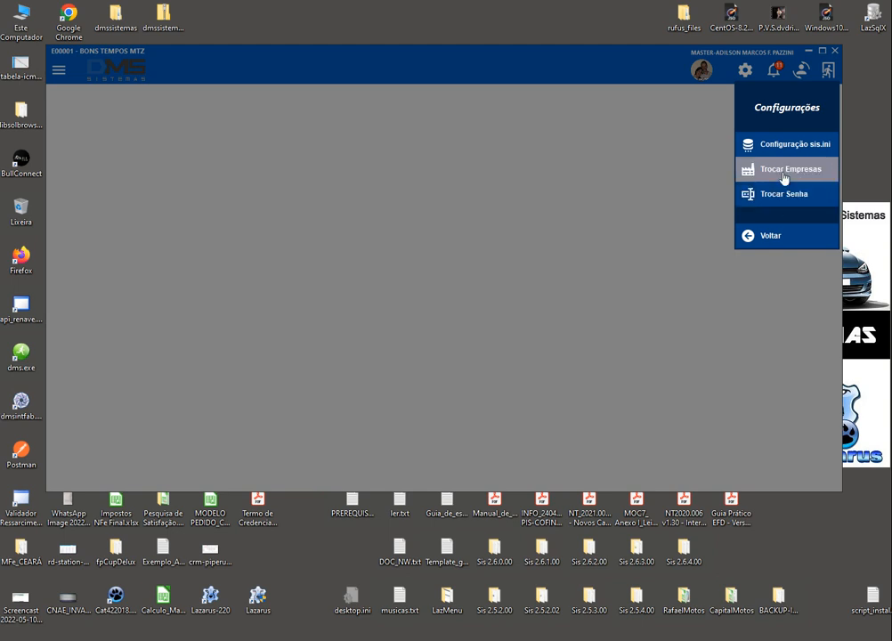
click(783, 178)
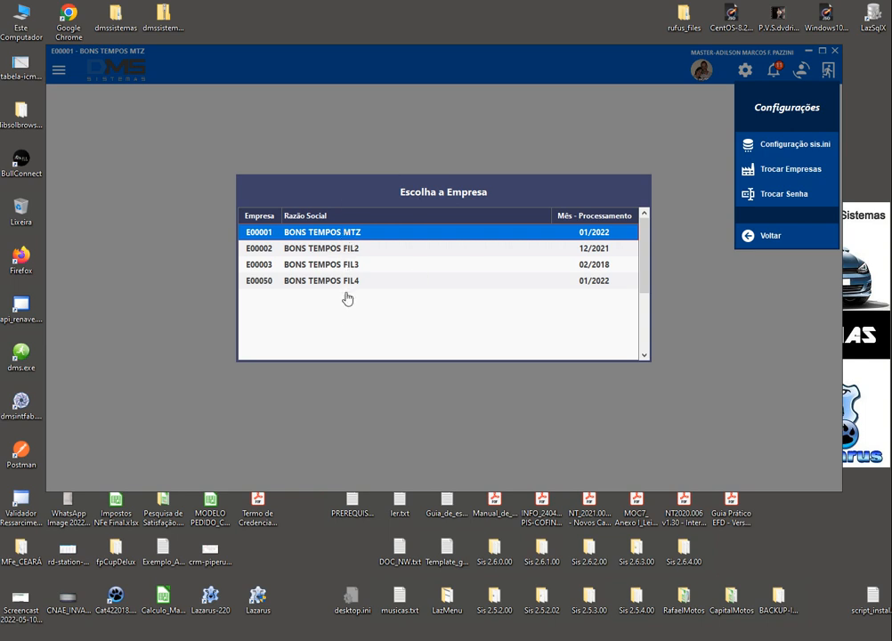
click(294, 263)
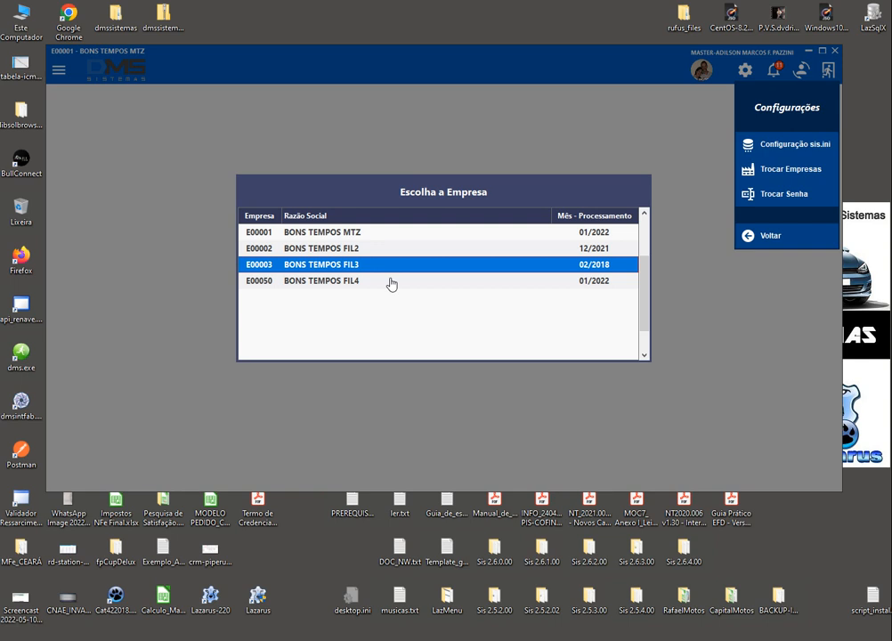
click(355, 233)
double_click(512, 233)
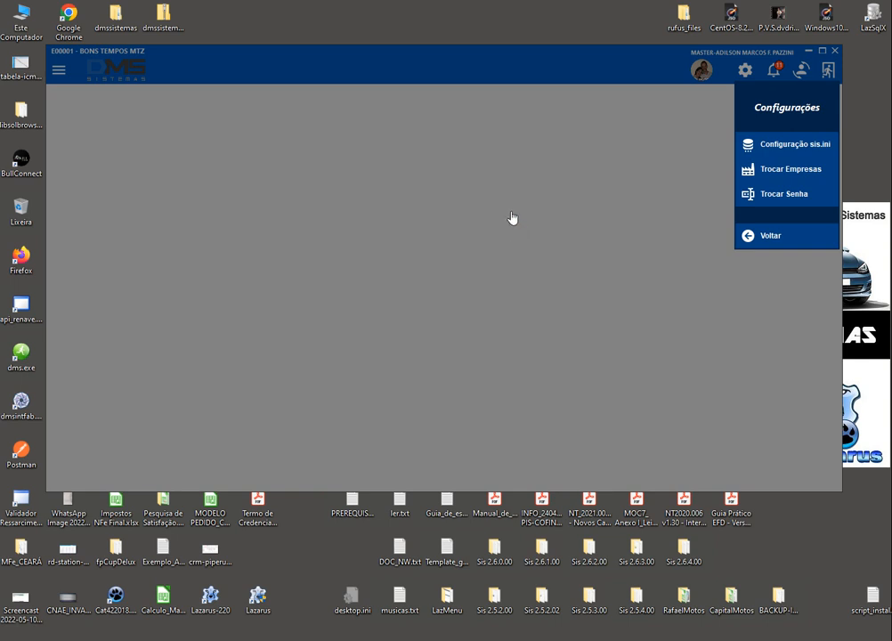
Enter the current and new passwords in Troca Senha, confirm the change, and close the dialog
click(777, 198)
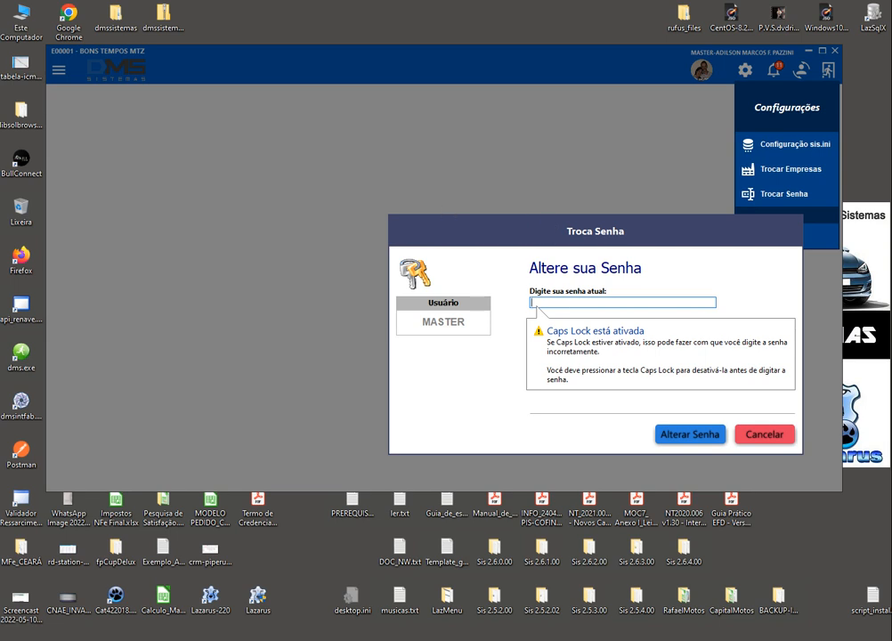
text(*)
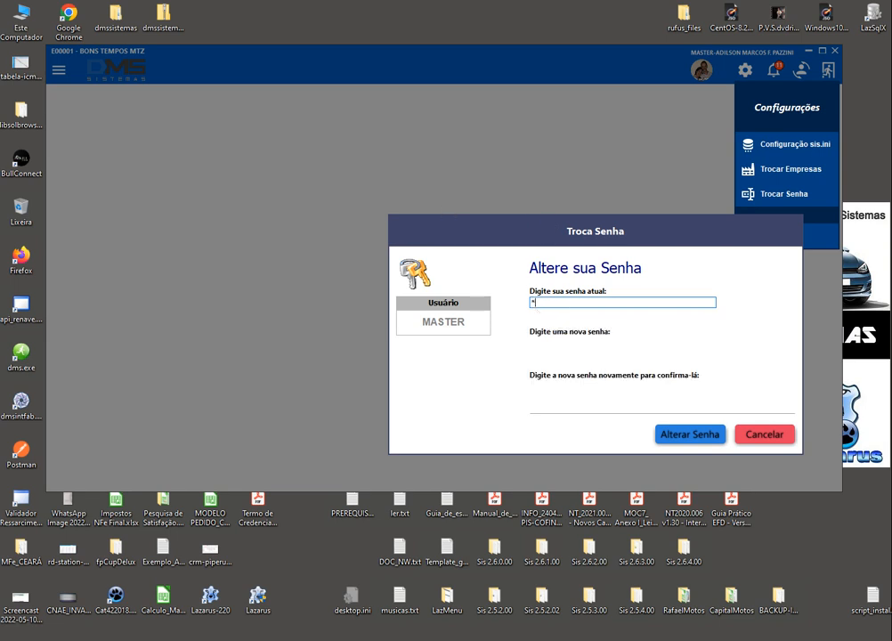
text(***)
key(Return)
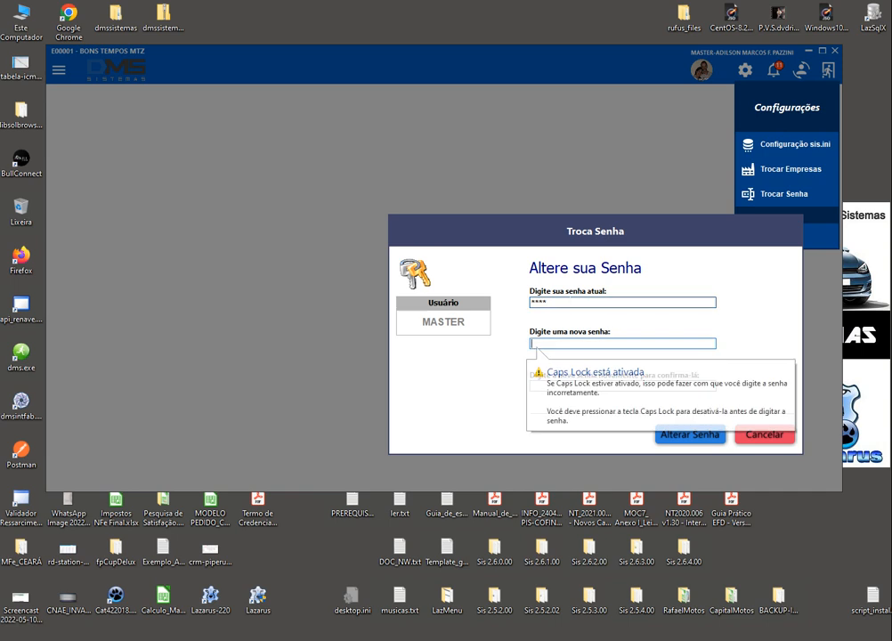
text(***)
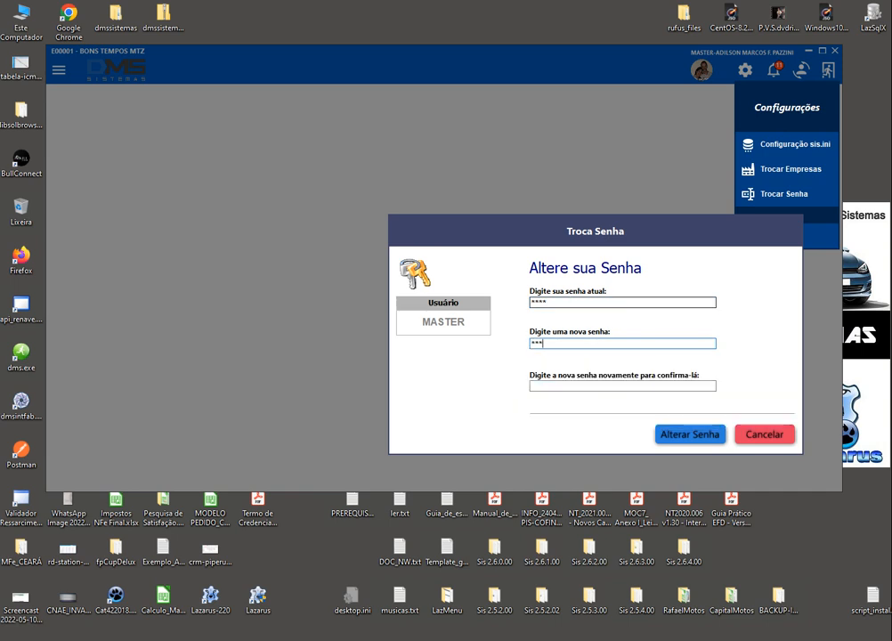
key(Return)
text(**)
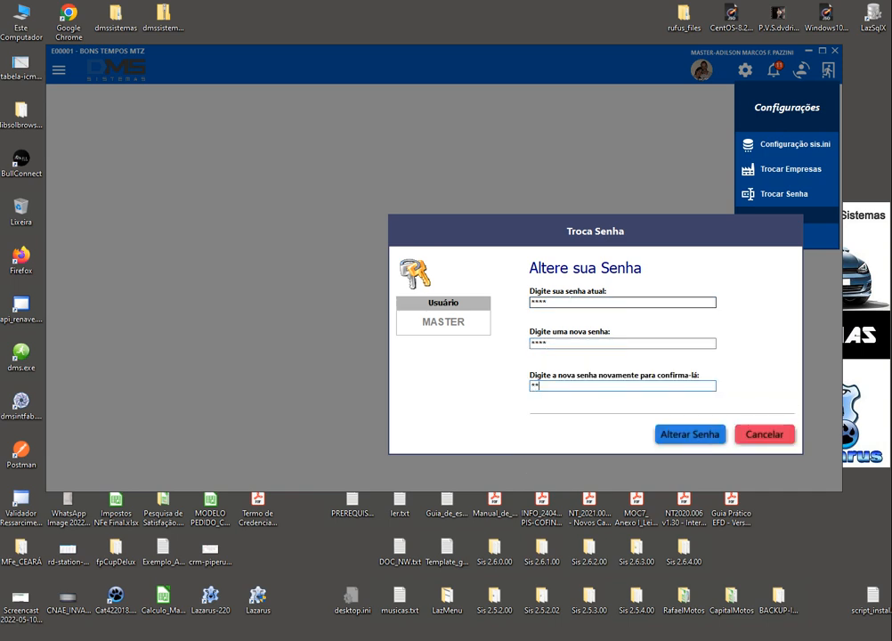
text(****)
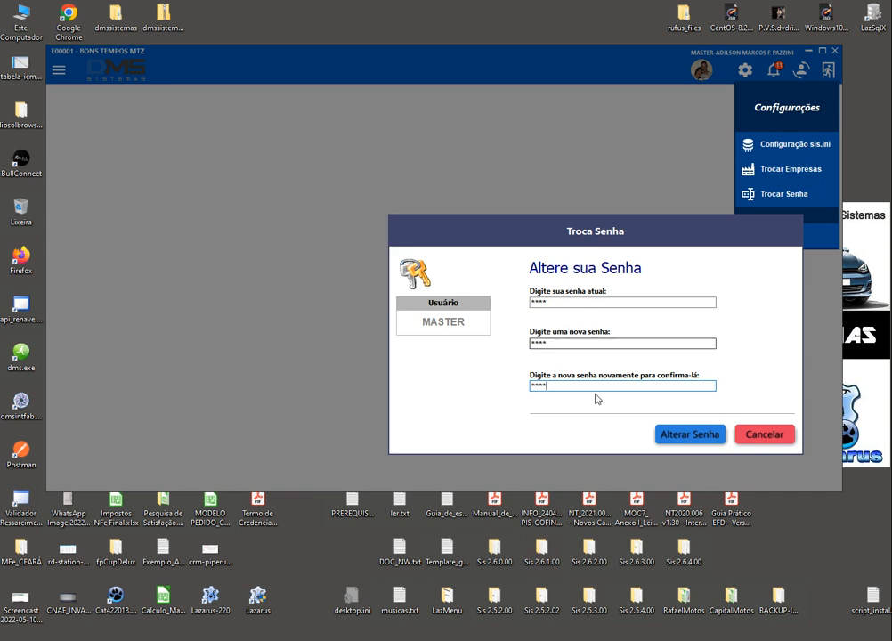
click(684, 435)
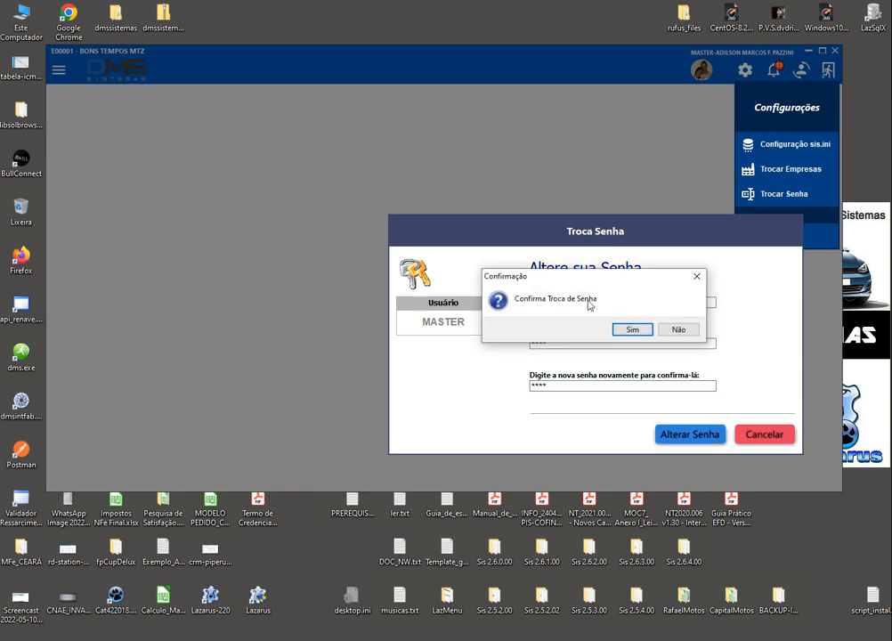
click(632, 329)
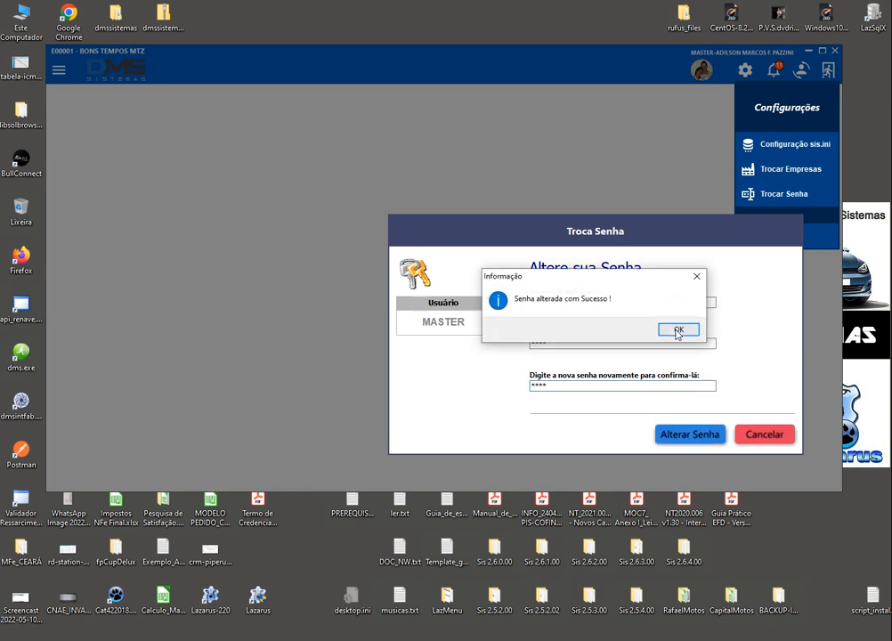
click(677, 329)
click(761, 434)
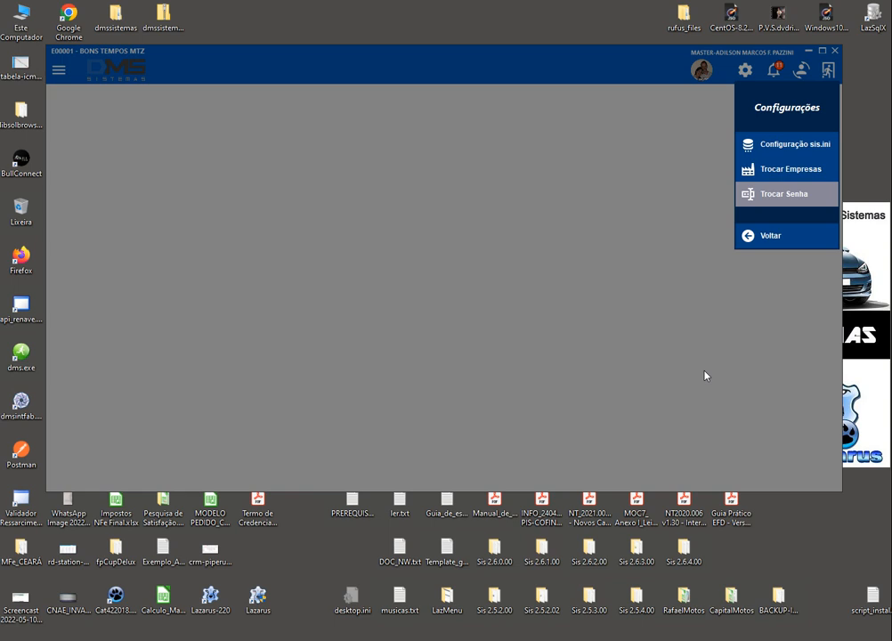
Close the settings panel, review the Avisos rows for pending NF-e items, then exit notices
click(764, 240)
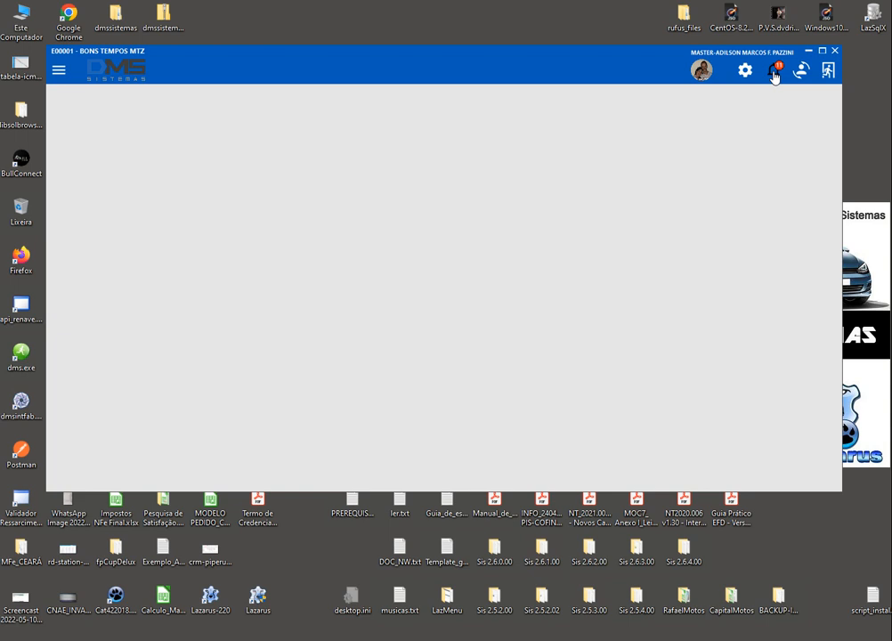
click(775, 76)
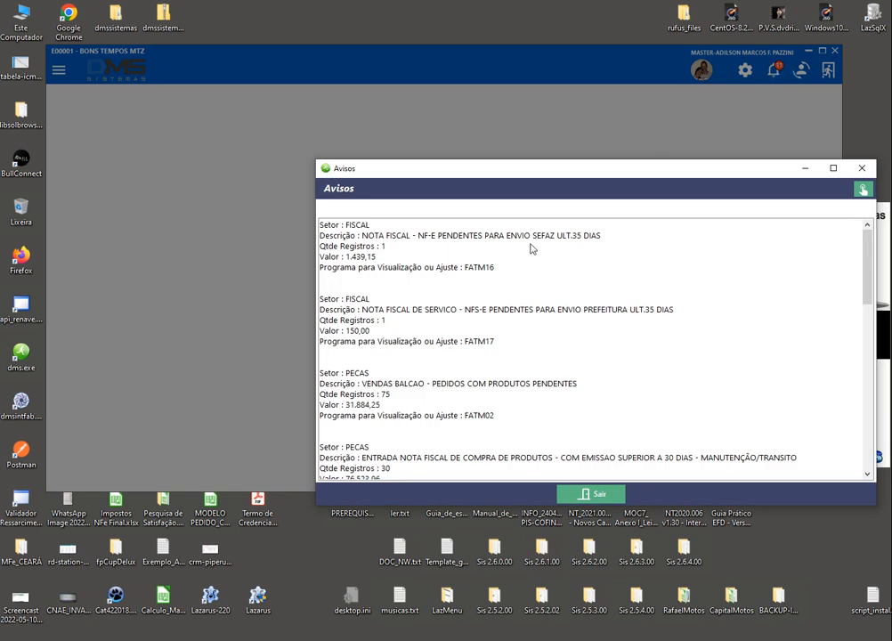
click(422, 236)
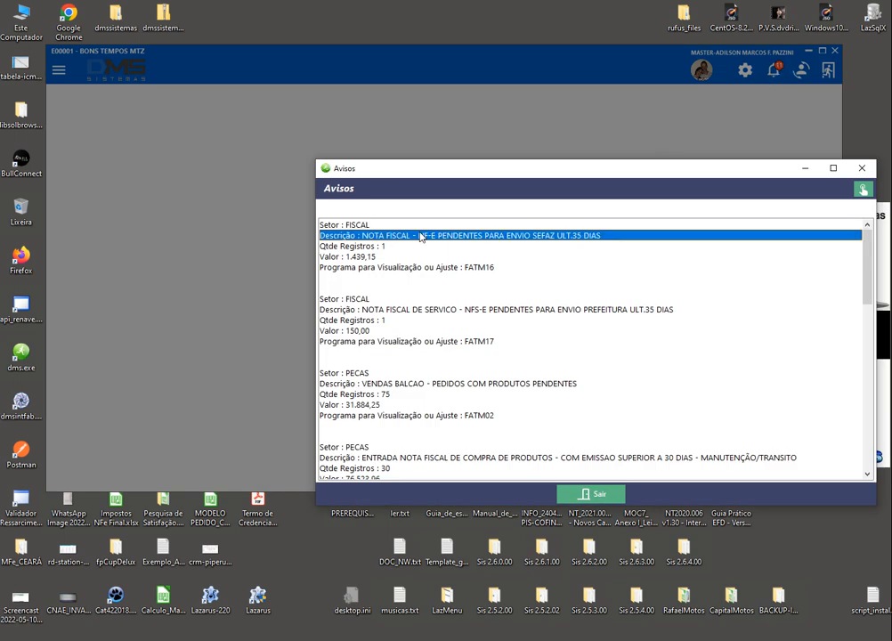
key(End)
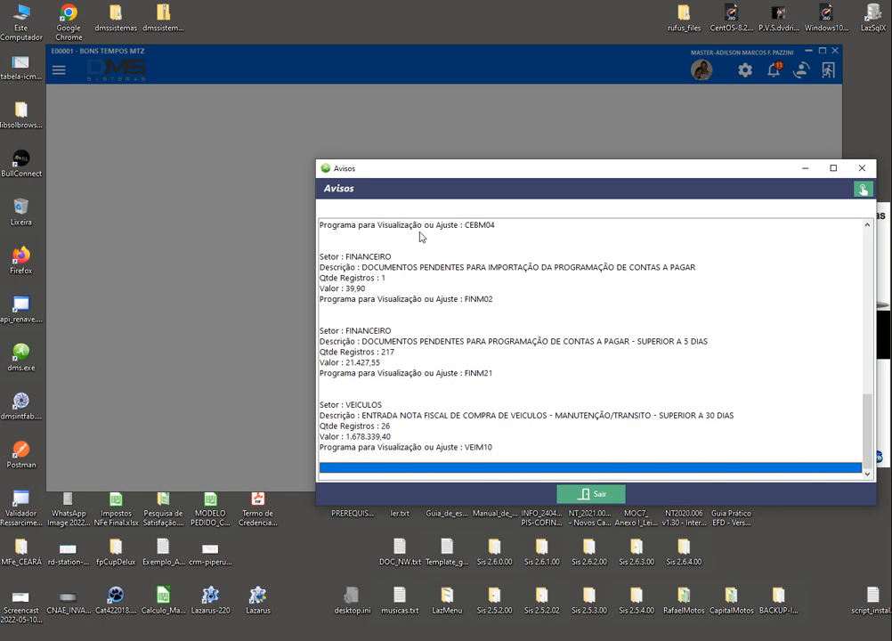
key(Page_Up)
key(Page_Up)
key(Page_Up)
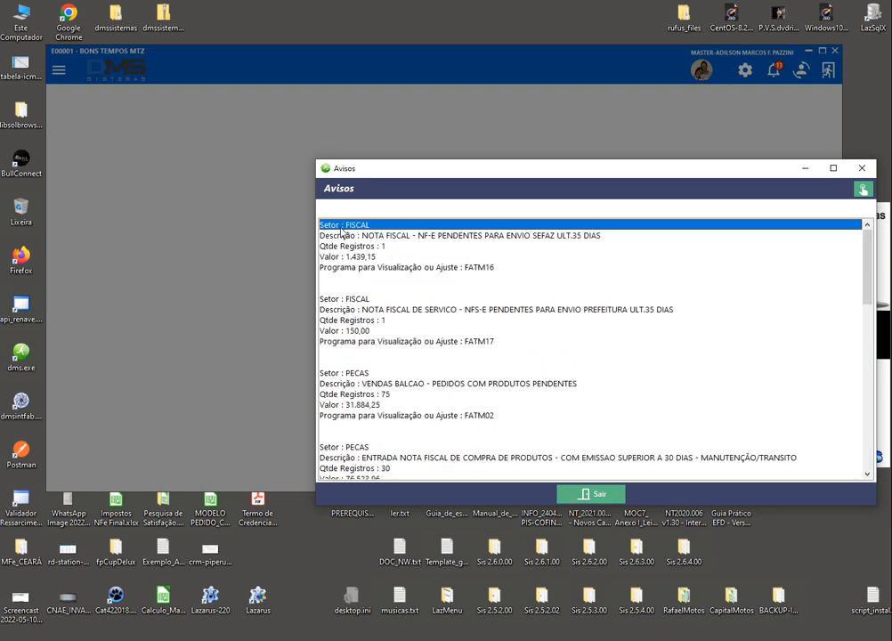
click(341, 235)
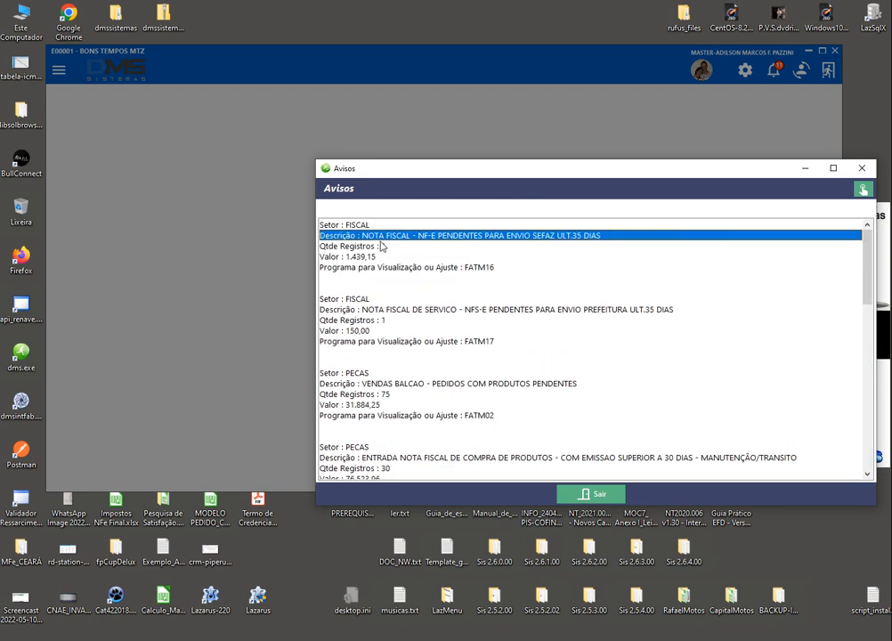
click(351, 248)
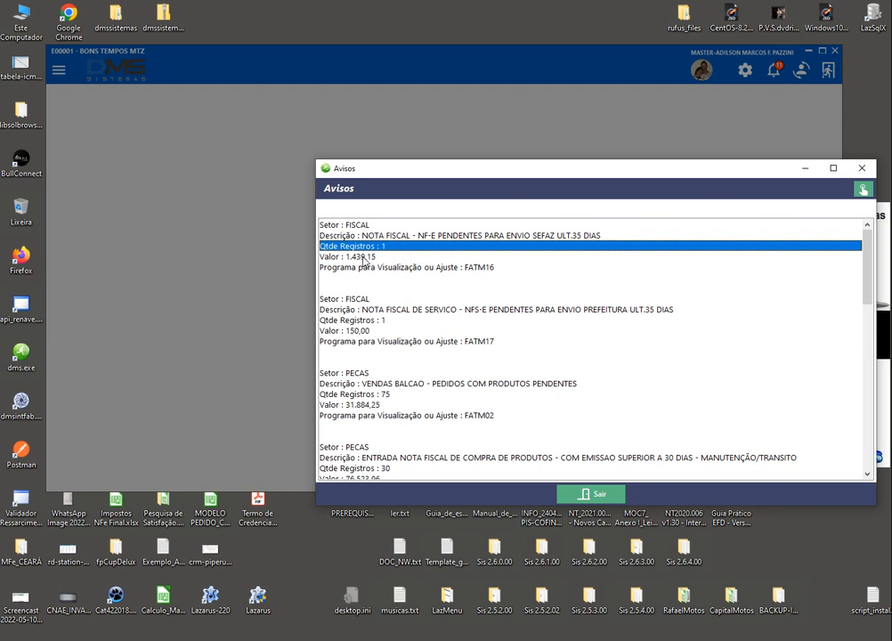
click(353, 258)
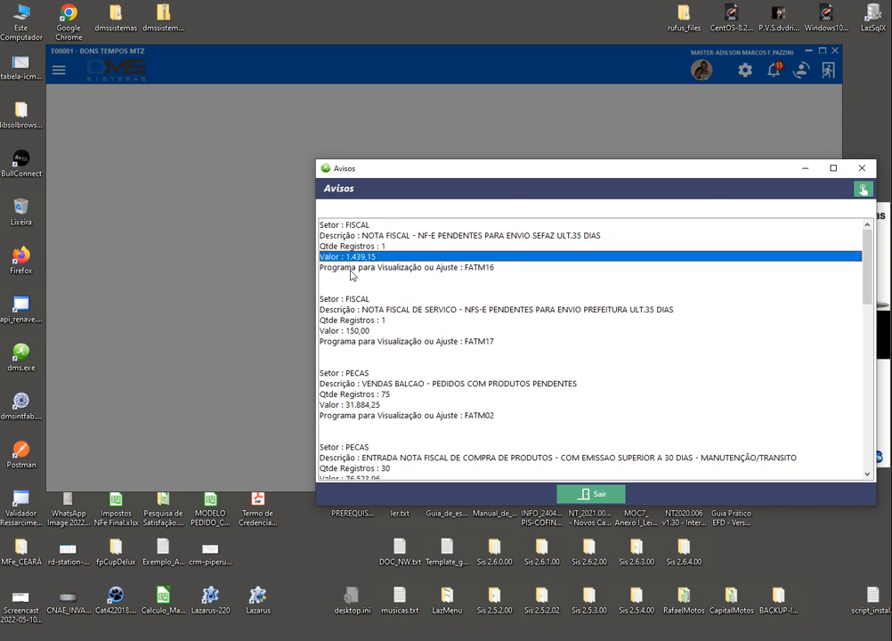
click(354, 268)
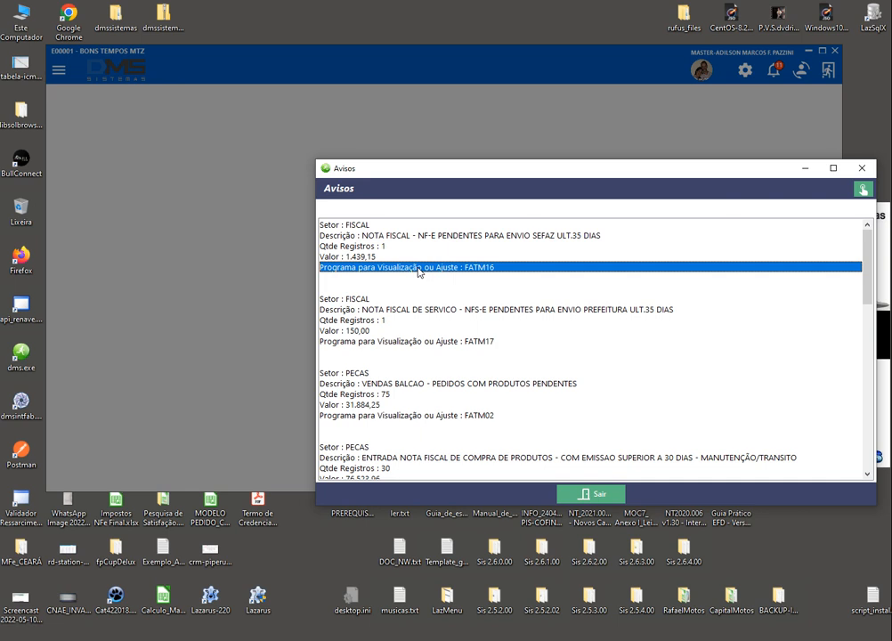
click(571, 491)
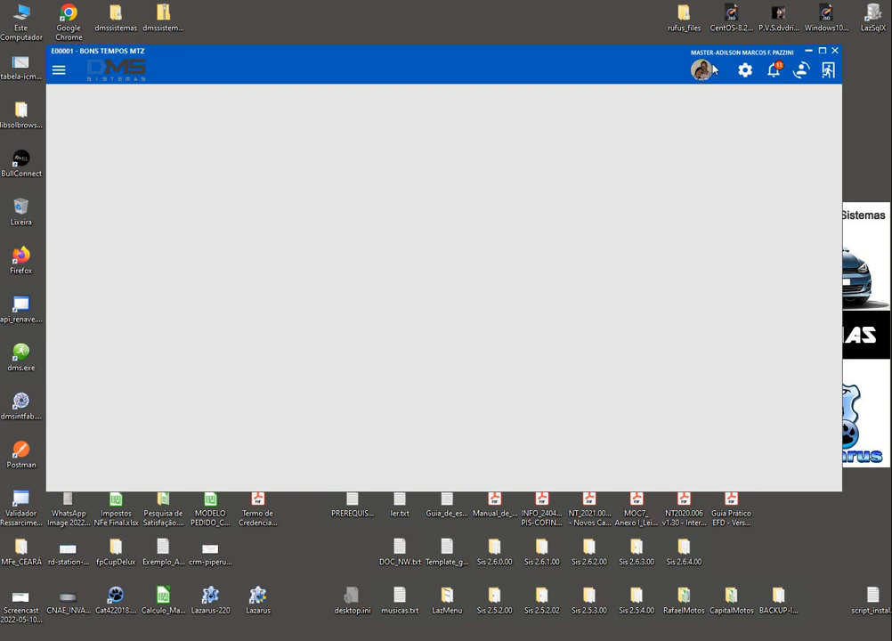
Log in through Troca Usuário as another user with their user code and password
click(803, 71)
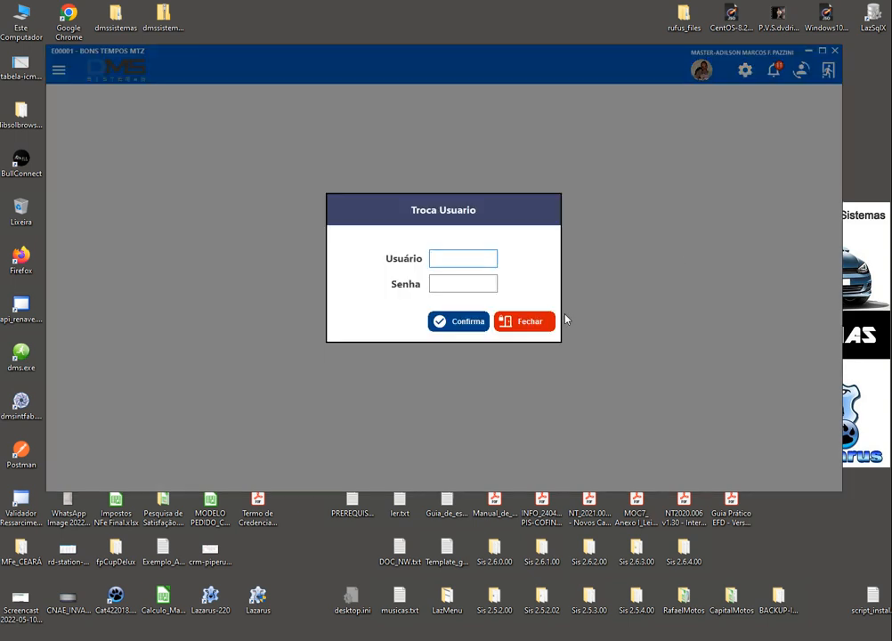
text(V00001)
key(Tab)
text(***)
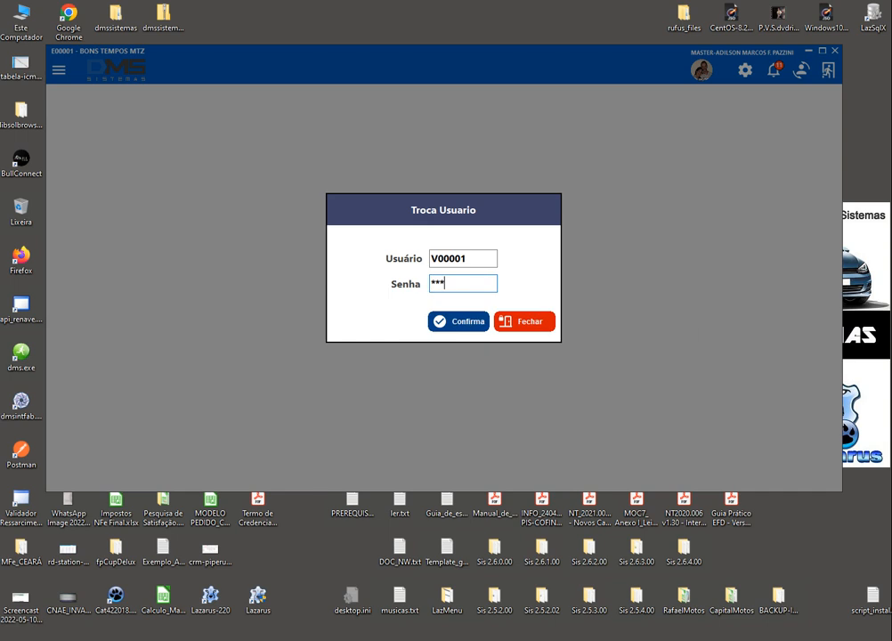
text(*)
key(Return)
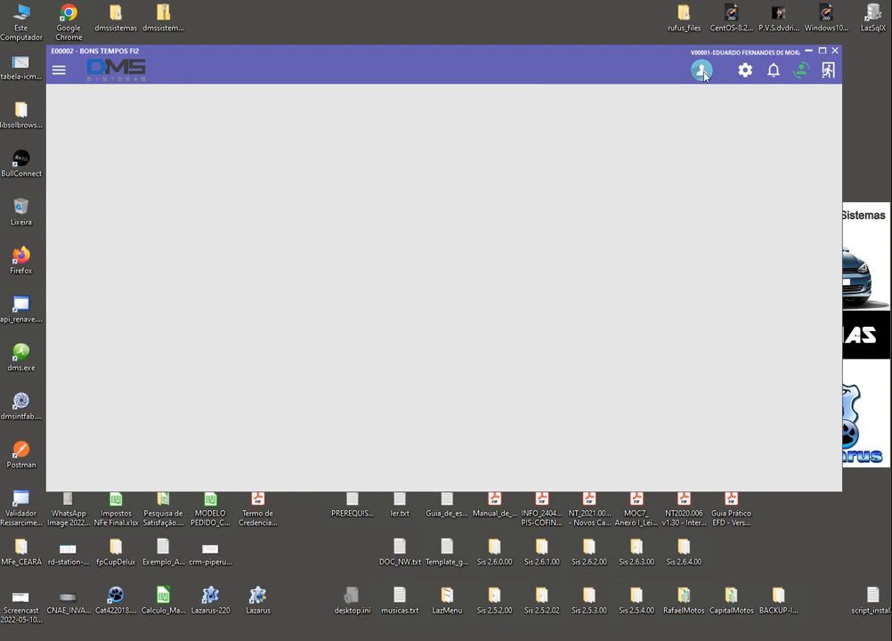
Switch back to the master user with its username and password via Troca Usuário
click(800, 72)
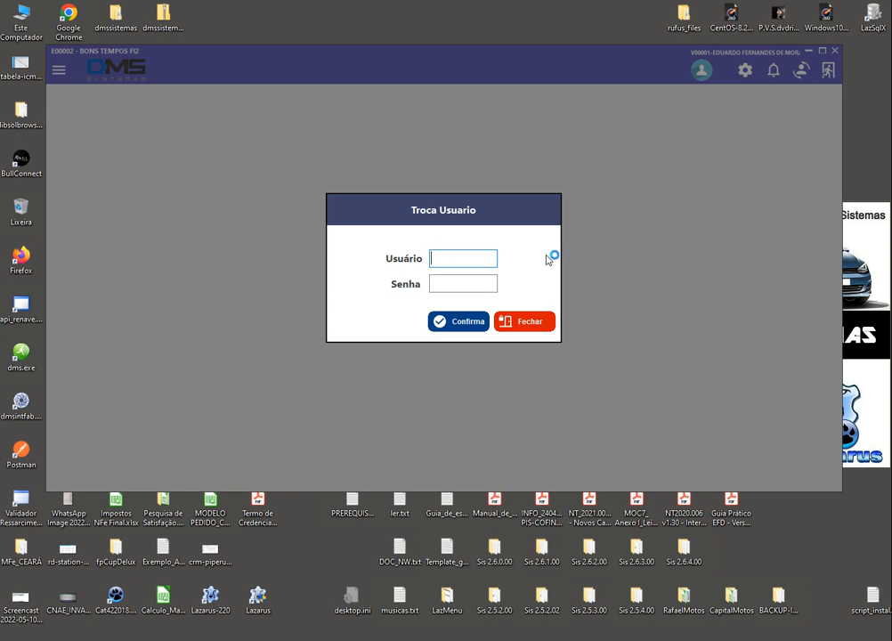
text(MASTER)
key(Tab)
text(****)
key(Tab)
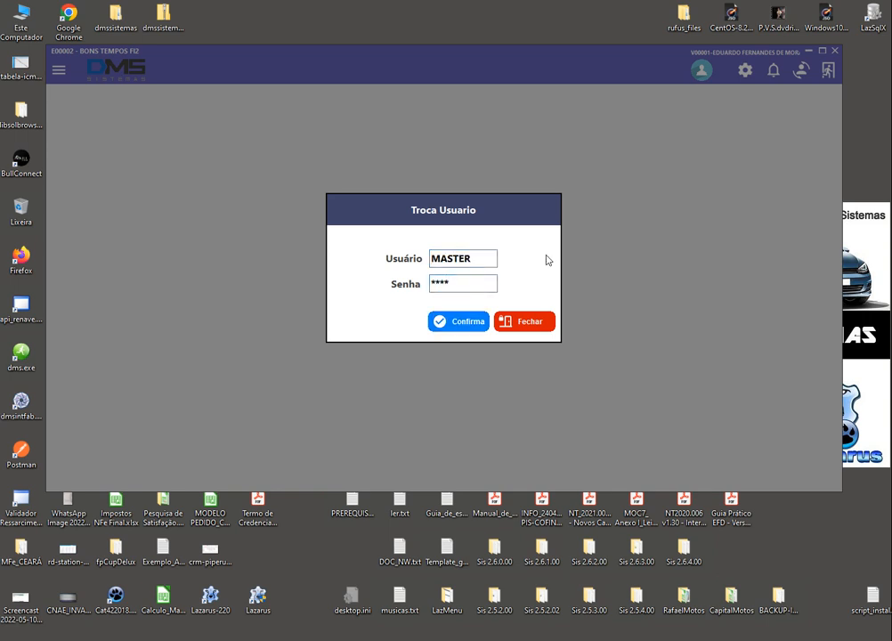
key(Return)
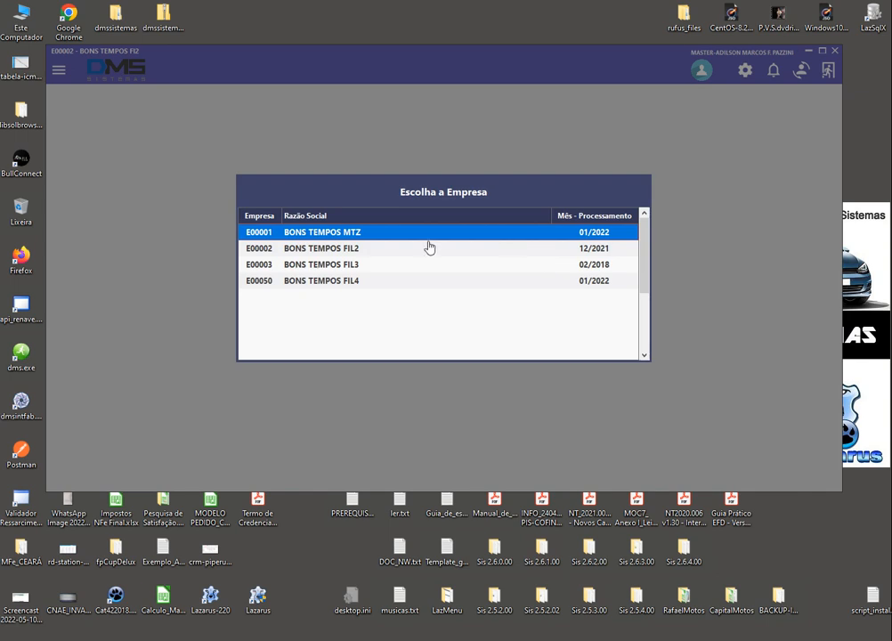
Open the E00001 BONS TEMPOS MTZ row from the company list
double_click(420, 236)
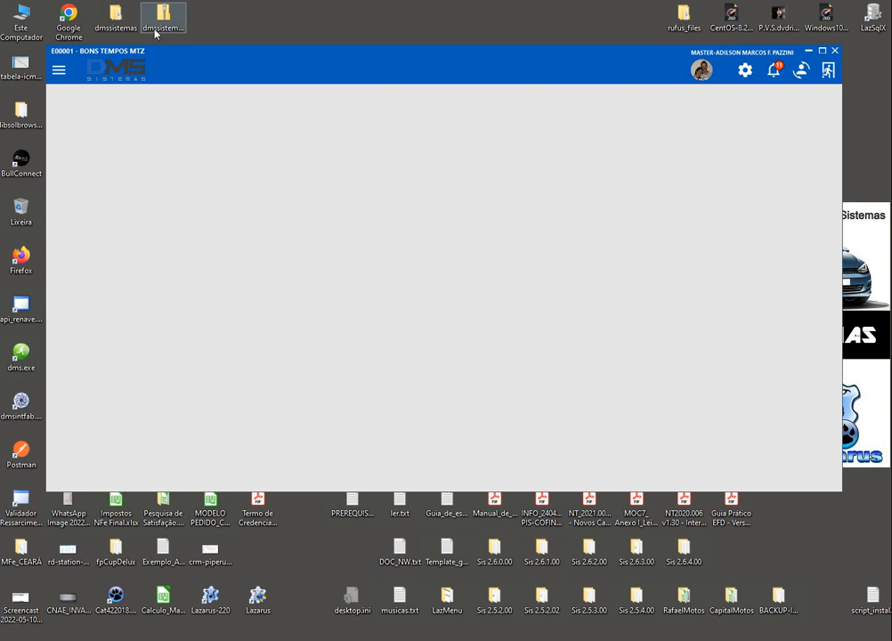
right_click(160, 52)
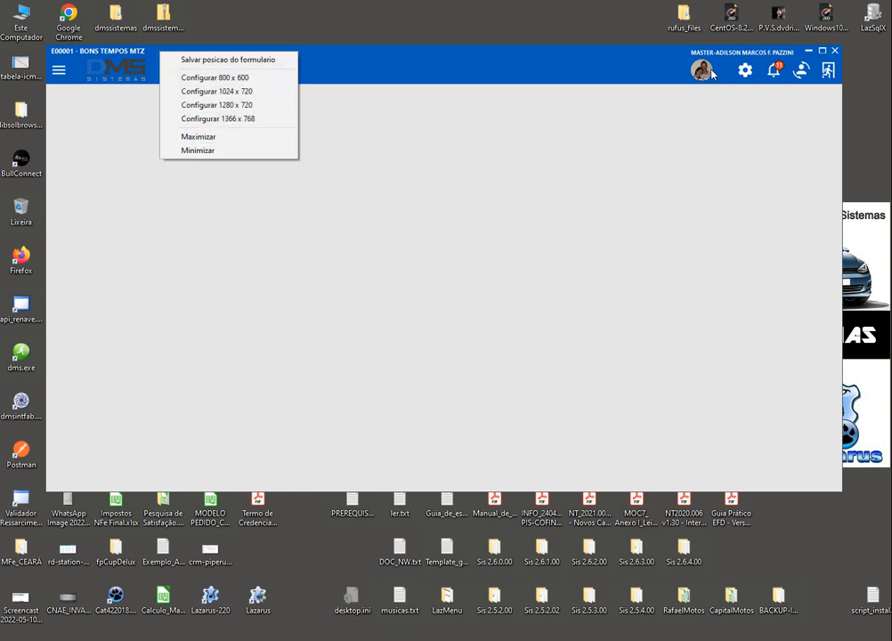
click(798, 166)
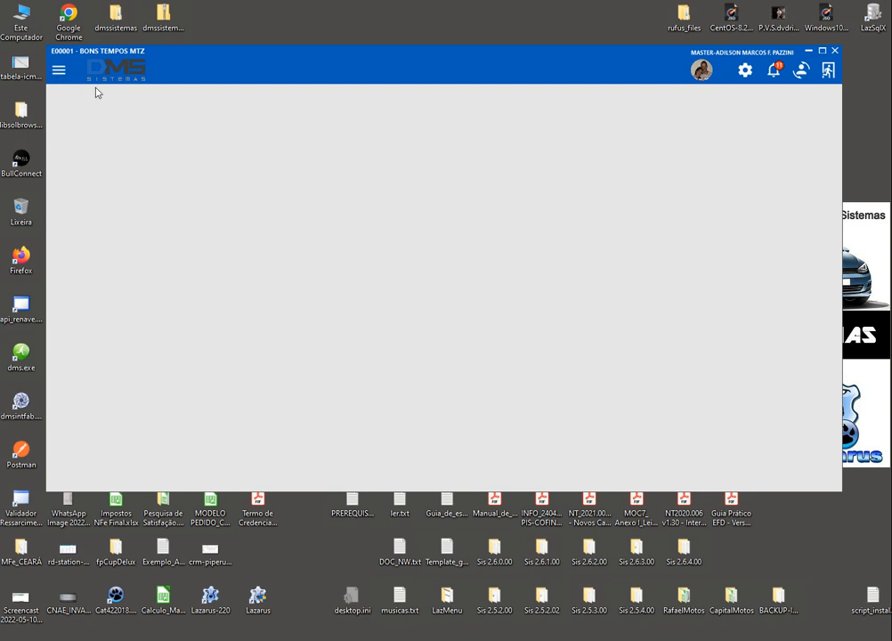
click(60, 79)
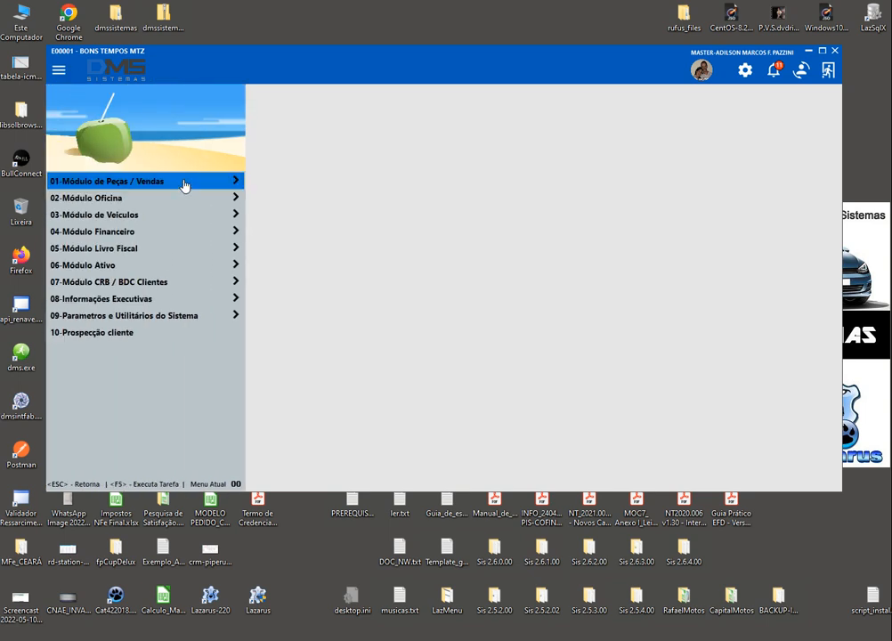
key(Down)
key(Down)
key(Down)
key(Down)
key(Down)
key(Down)
key(Down)
key(Down)
key(Down)
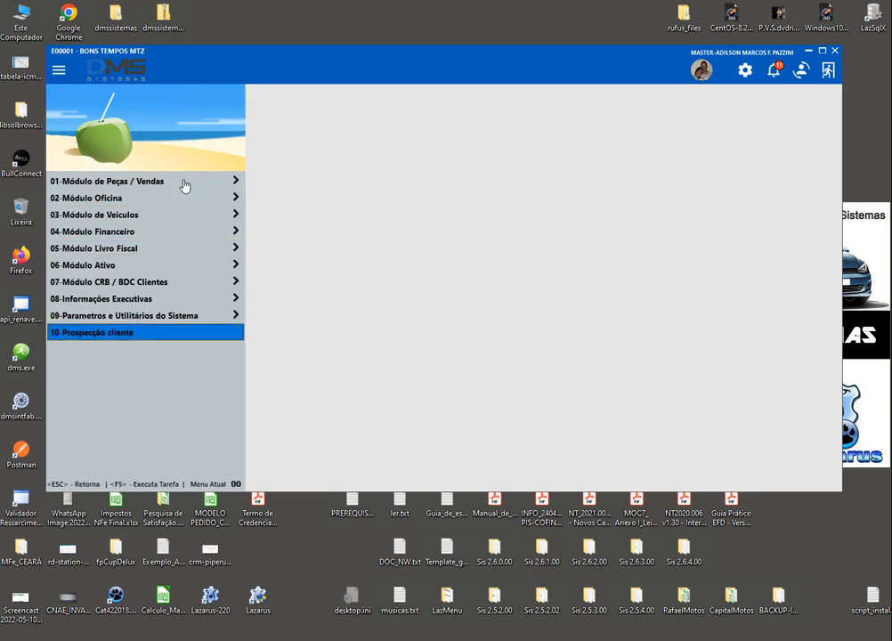
key(Up)
key(Up)
key(Up)
key(Up)
key(Up)
key(Up)
key(Up)
key(Up)
key(Up)
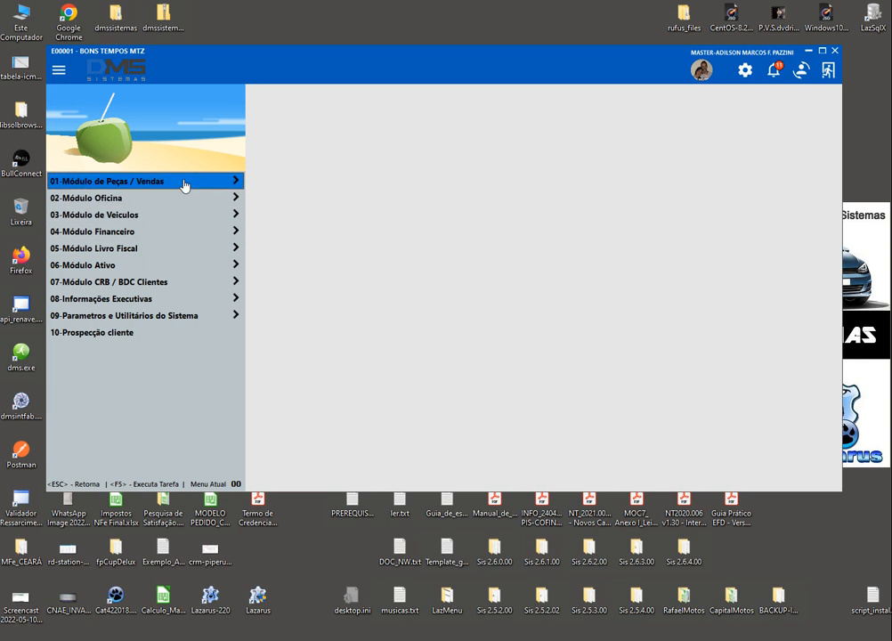
key(Down)
key(Down)
key(Down)
key(Down)
key(Down)
key(Up)
key(Up)
key(Up)
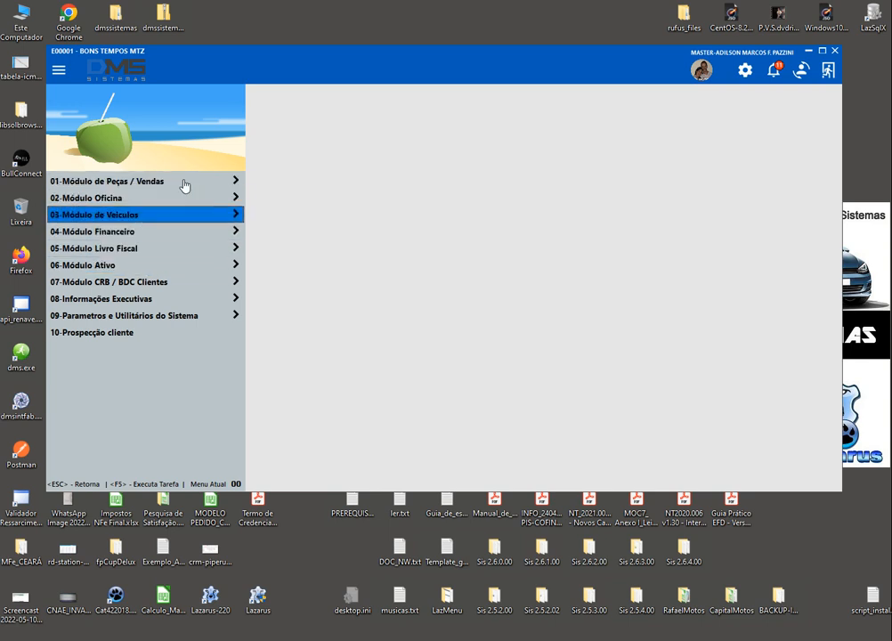
key(Up)
key(Up)
key(Down)
key(Down)
key(Down)
key(Up)
key(Up)
key(Up)
key(Down)
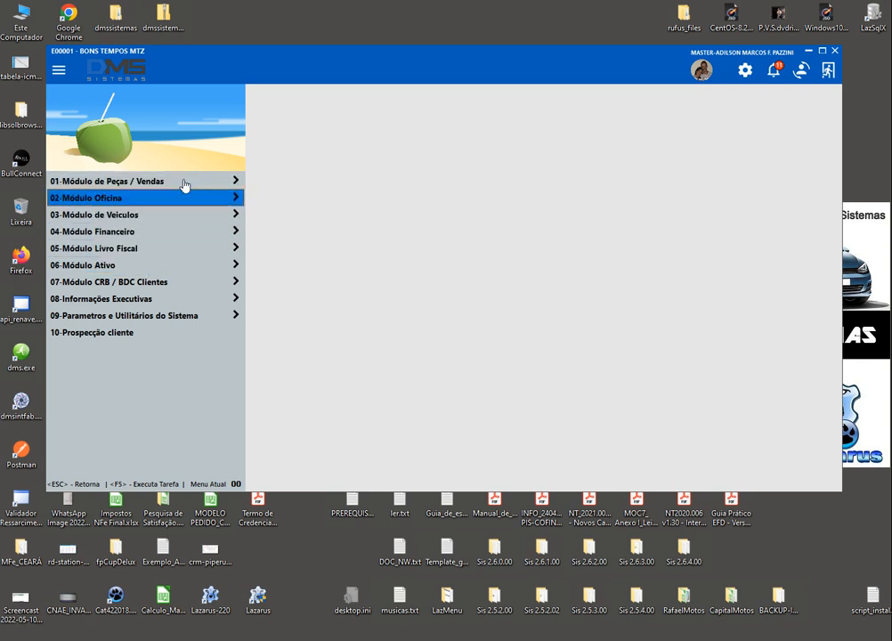
key(Down)
key(Down)
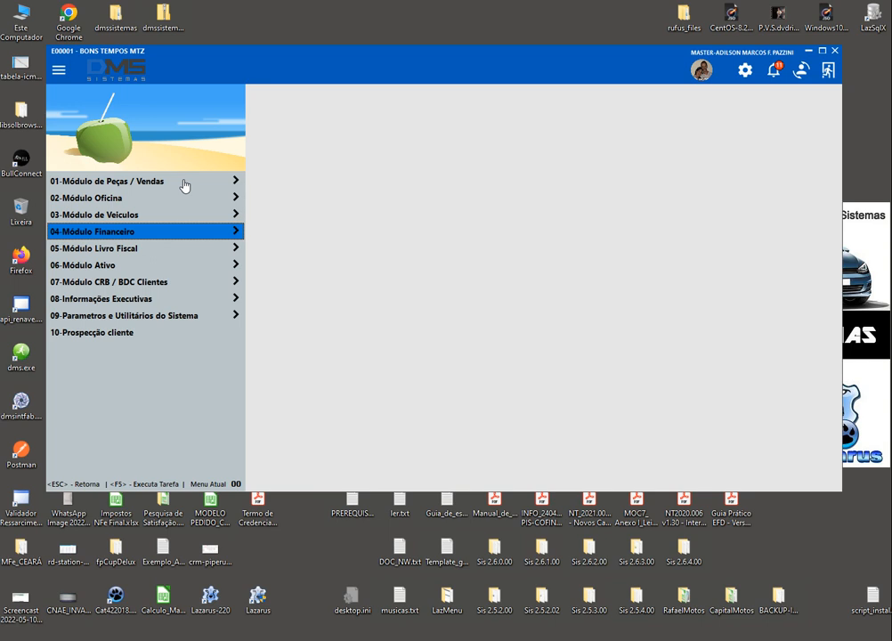
key(Down)
key(Down)
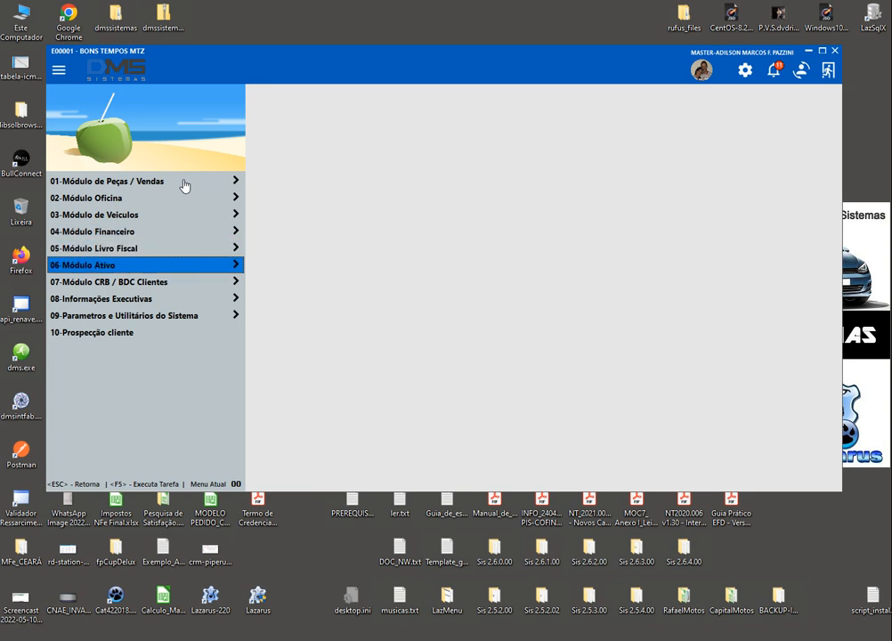
key(Down)
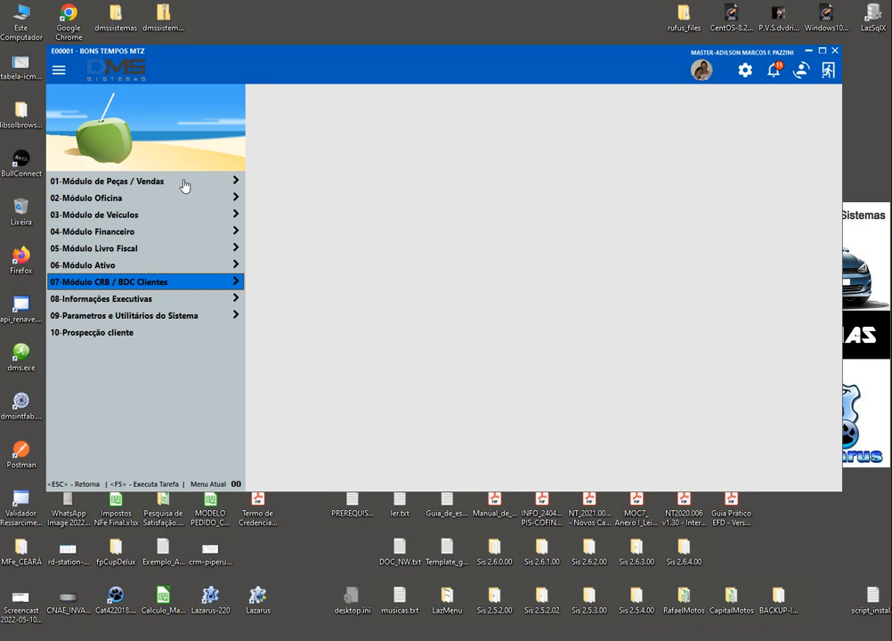
key(Down)
key(Down)
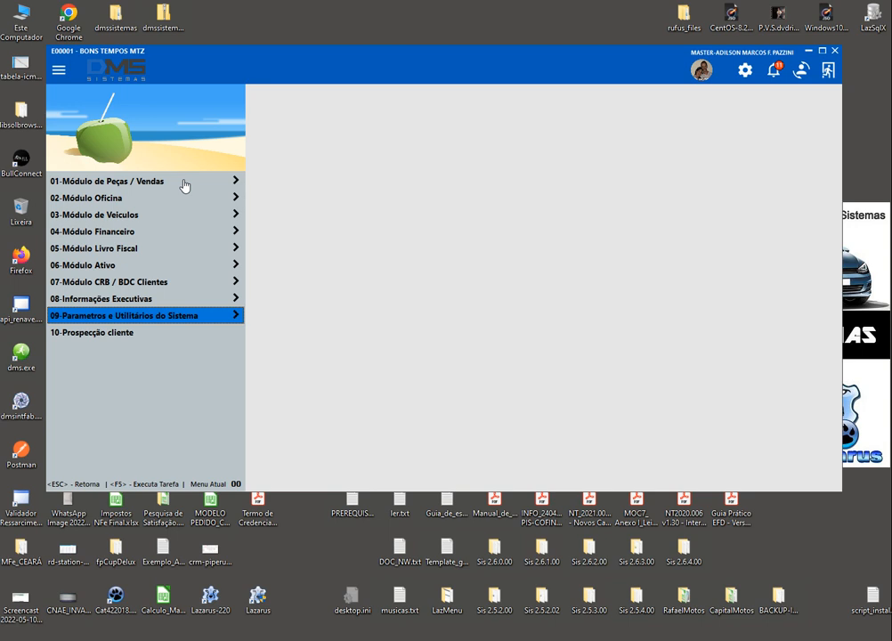
key(Up)
key(Up)
key(Up)
key(Up)
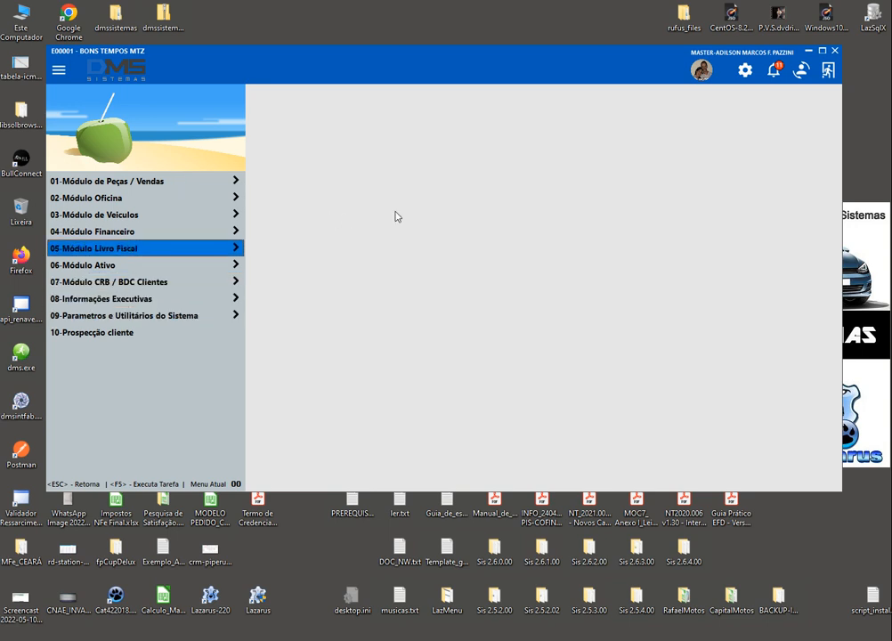
key(Up)
key(Up)
key(Up)
key(Down)
key(Down)
key(Down)
key(Down)
key(Down)
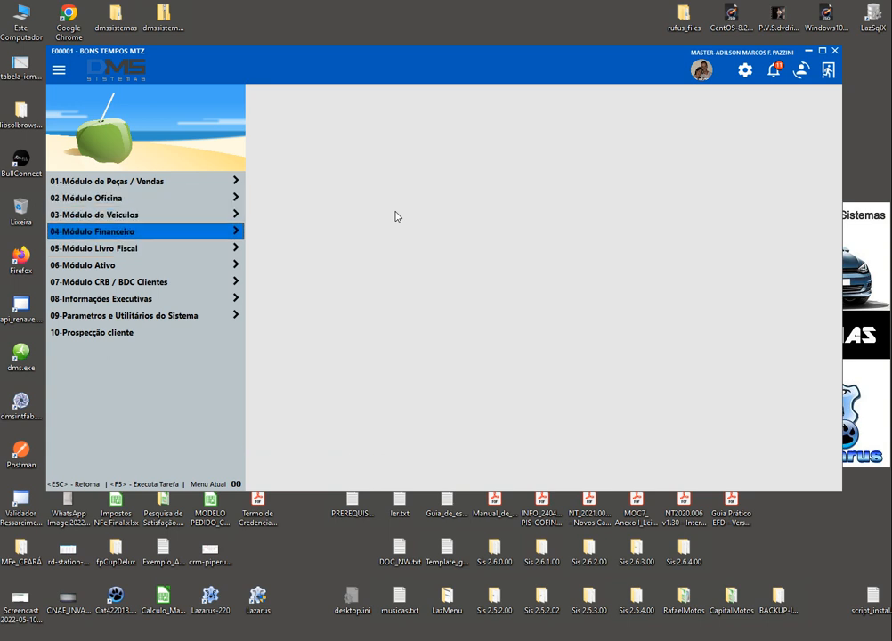
key(Up)
key(Up)
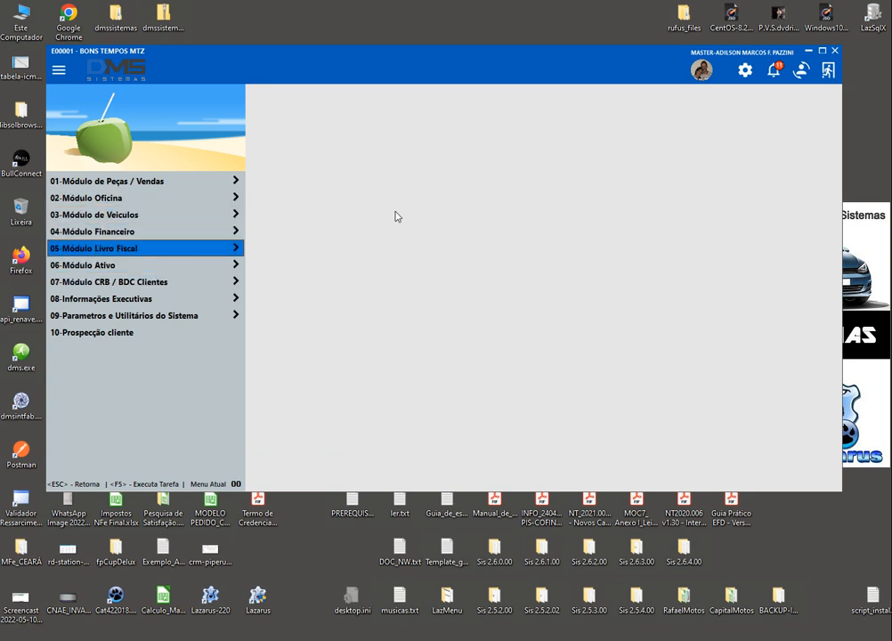
key(Up)
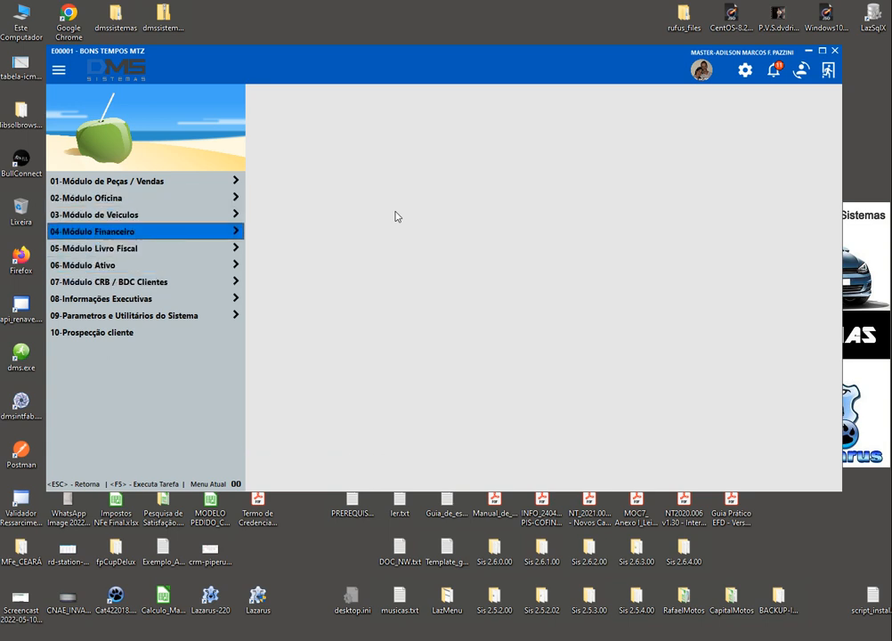
Log in with the other user's code and password, switching to company E00002 – BONS TEMPOS FI2
key(Escape)
text(V00001)
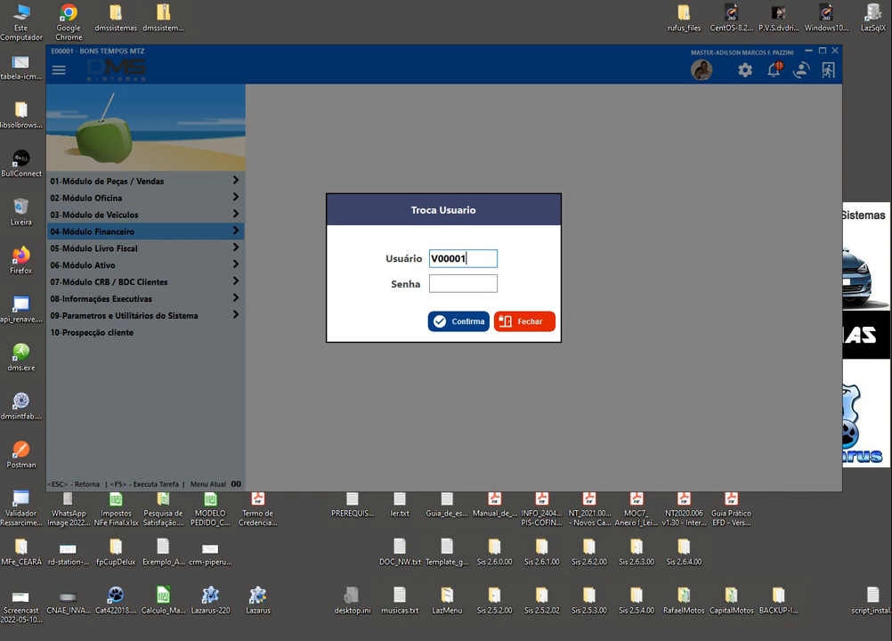
key(Return)
text(***)
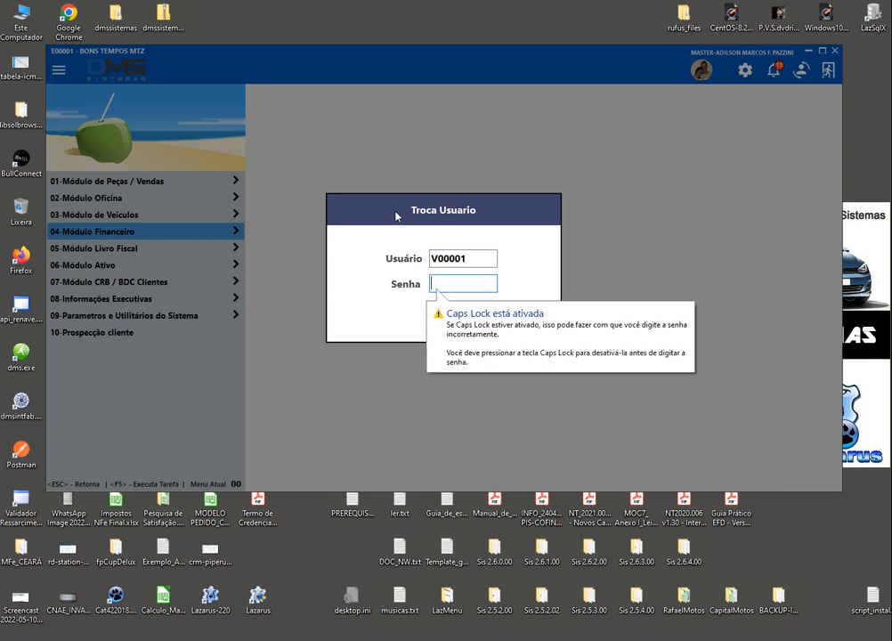
key(Return)
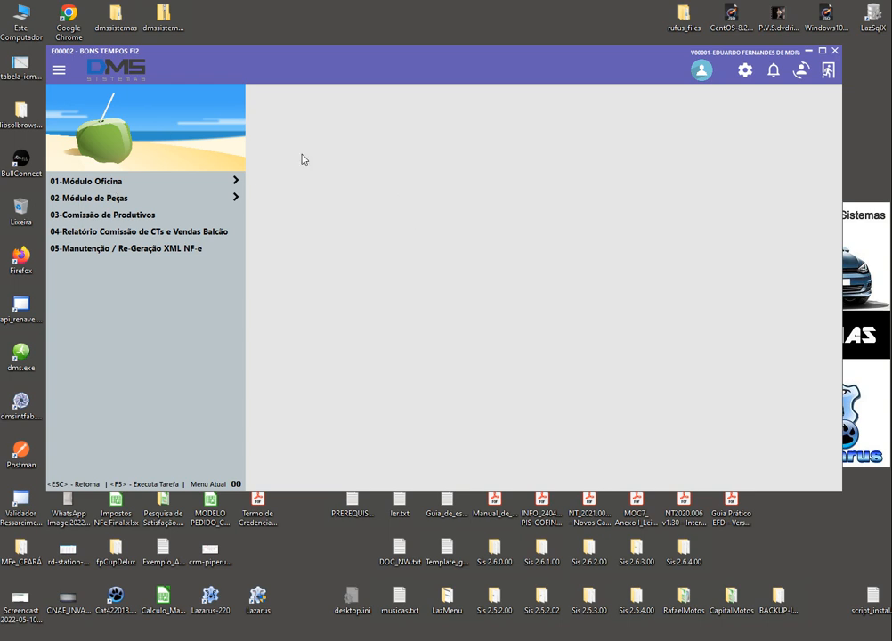
click(59, 72)
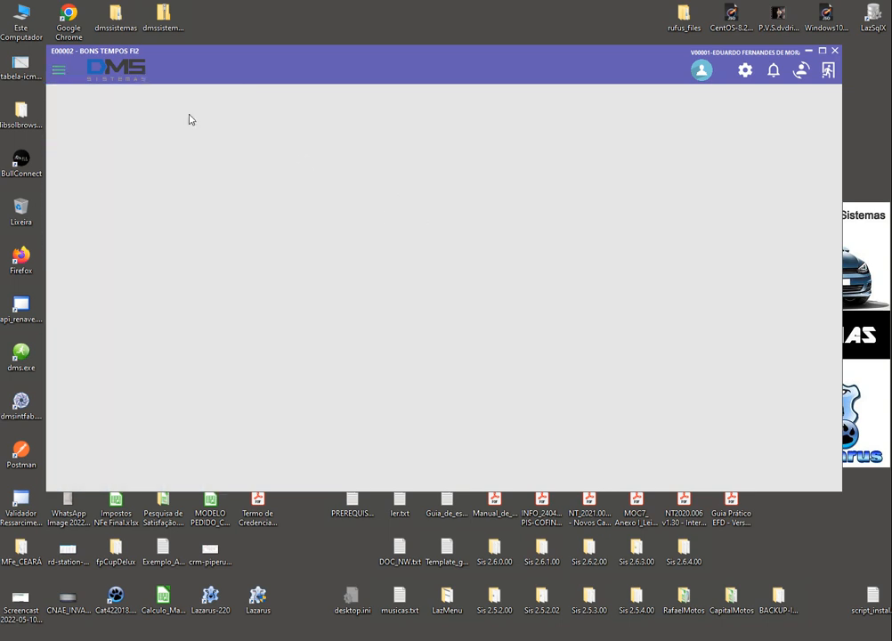
click(67, 77)
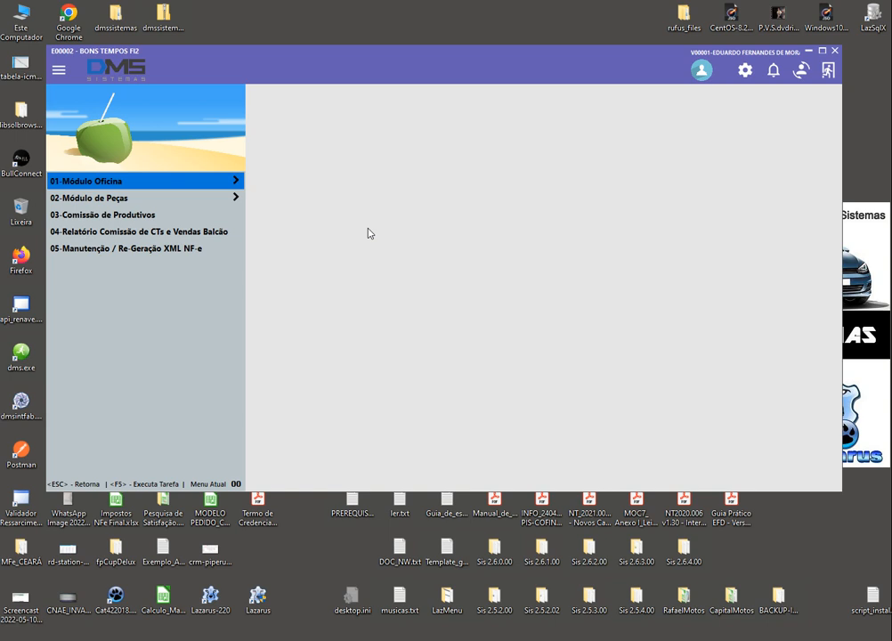
key(Down)
key(Down)
key(Down)
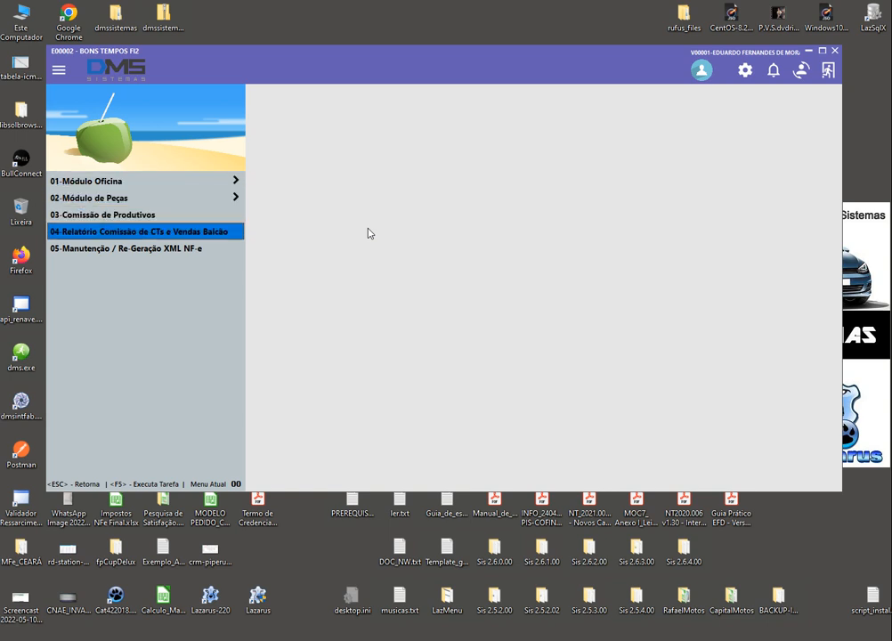
key(Down)
key(Up)
key(Up)
key(Up)
key(Up)
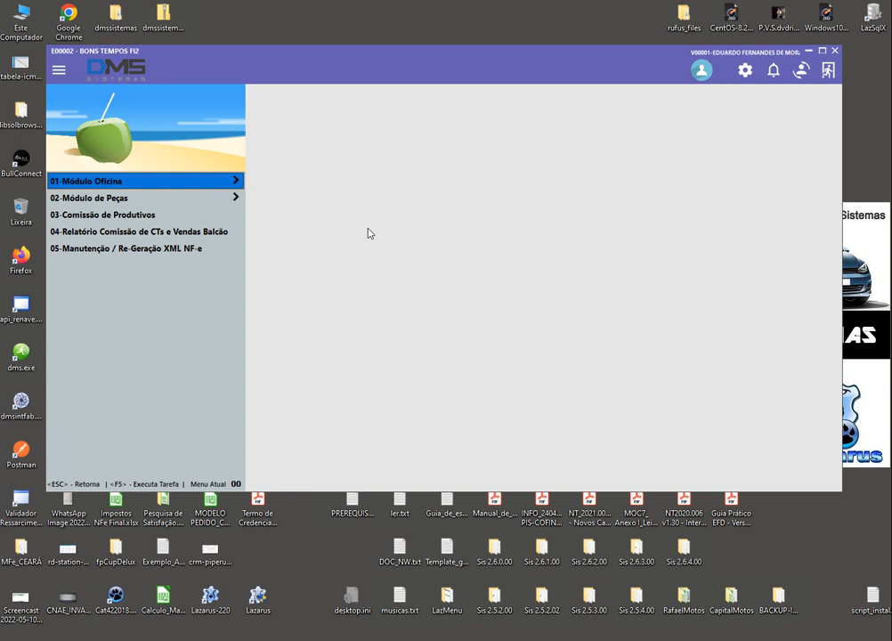
key(Down)
key(Down)
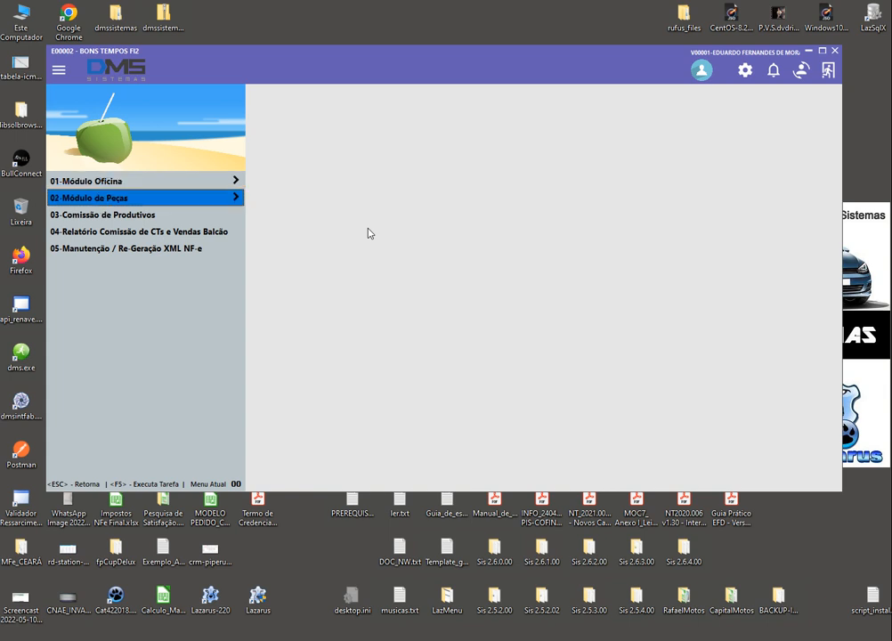
key(Up)
key(Up)
key(Return)
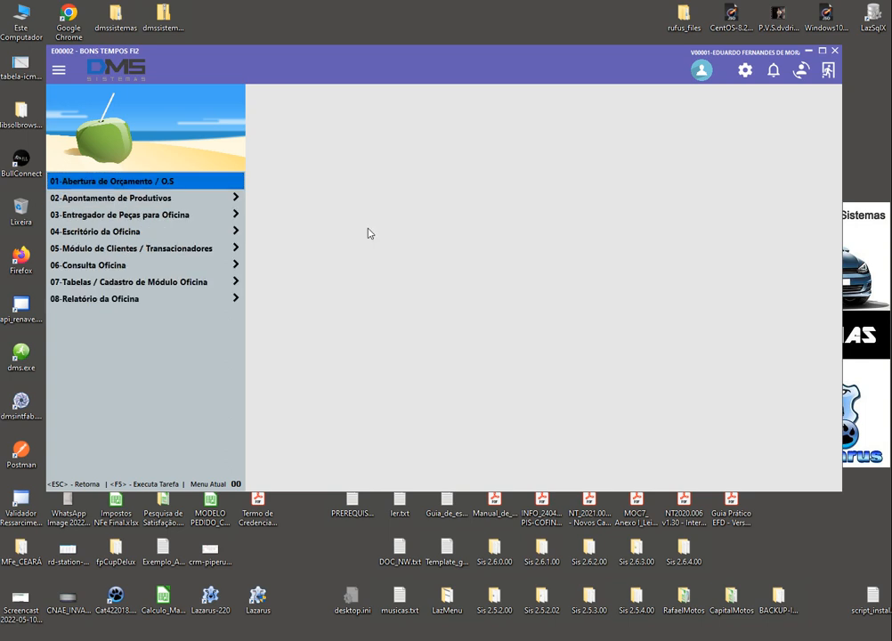
key(Down)
key(Down)
key(Up)
key(Up)
key(Down)
key(Down)
key(Down)
key(Down)
key(Down)
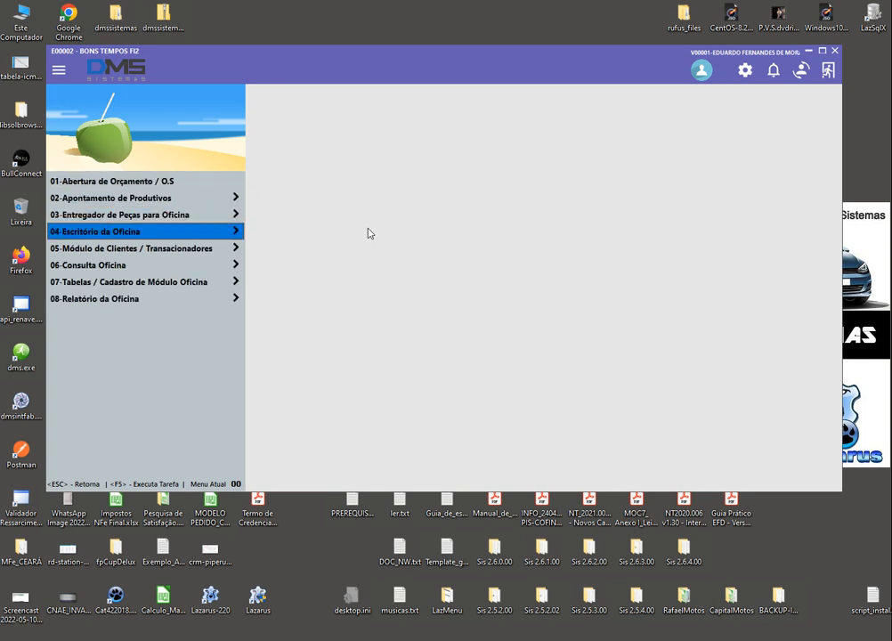
key(Up)
key(Up)
key(Up)
key(Up)
key(Up)
key(Down)
key(Down)
key(Down)
key(Down)
key(Down)
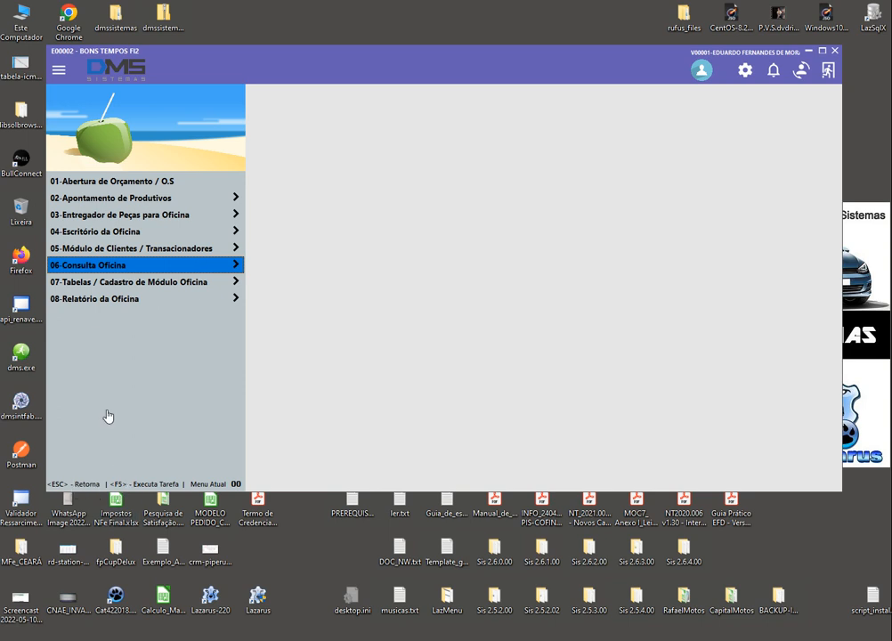
click(85, 483)
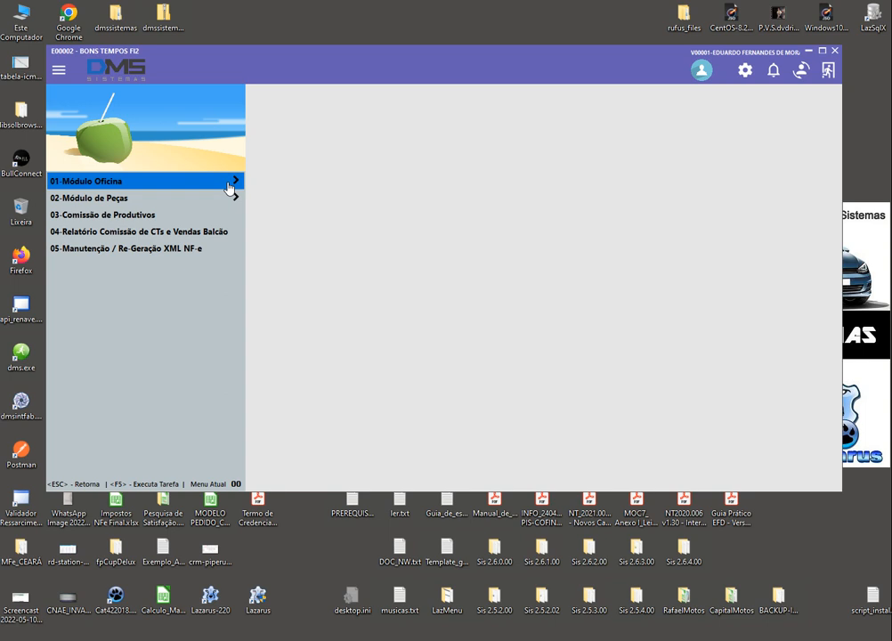
Browse the Módulo Oficina and Apontamento de Produtivos submenus, then return to Módulo Oficina
click(194, 184)
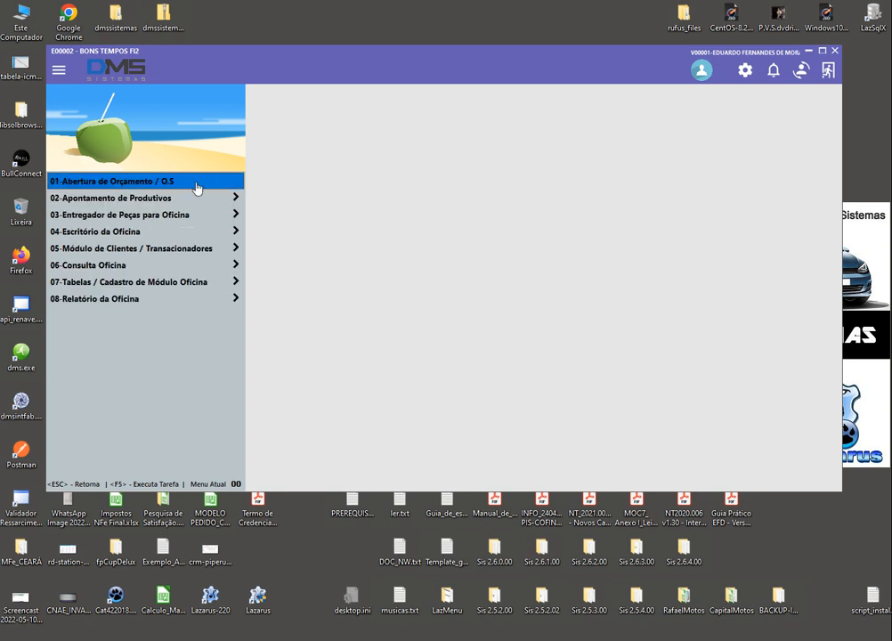
key(Down)
key(Down)
key(Down)
key(Down)
key(Down)
key(Down)
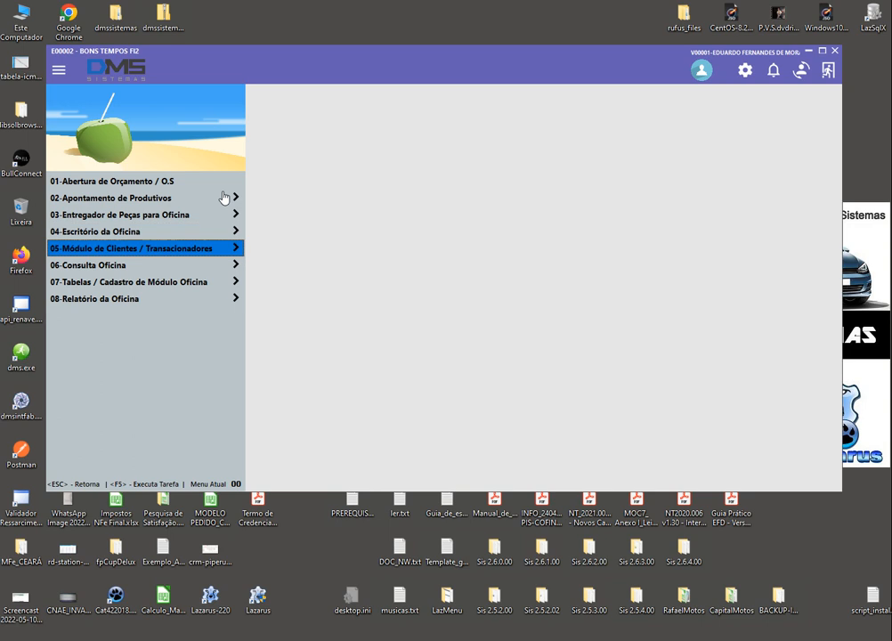
key(Up)
key(Up)
key(Up)
key(Up)
key(Up)
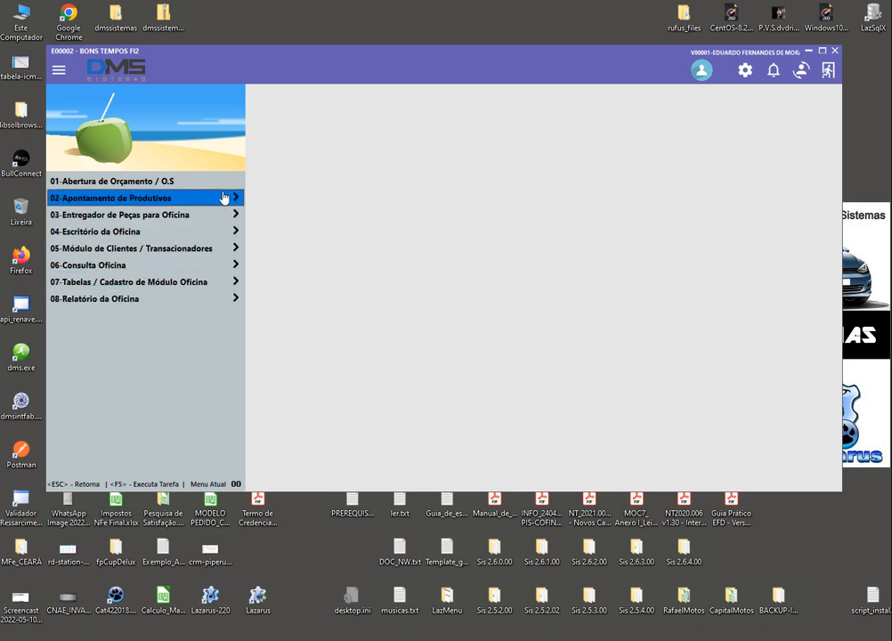
click(224, 196)
key(Down)
key(Down)
key(Down)
key(Down)
key(Down)
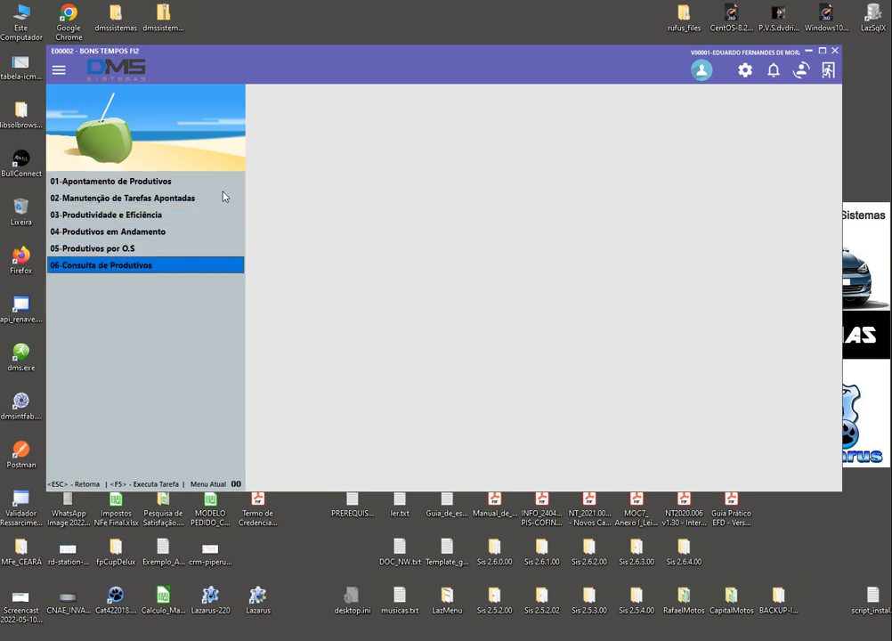
key(Up)
key(Up)
key(Up)
key(Up)
key(Up)
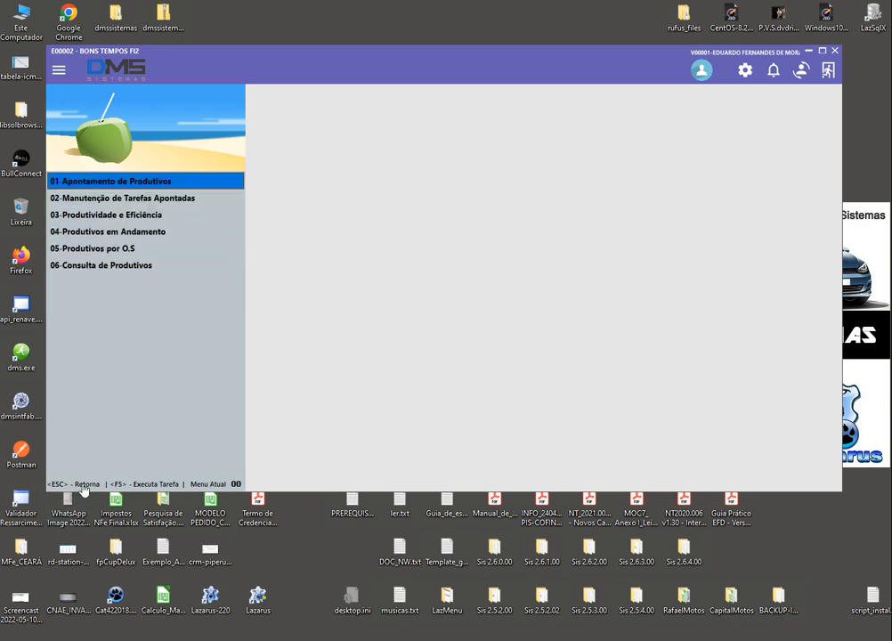
key(Escape)
key(Escape)
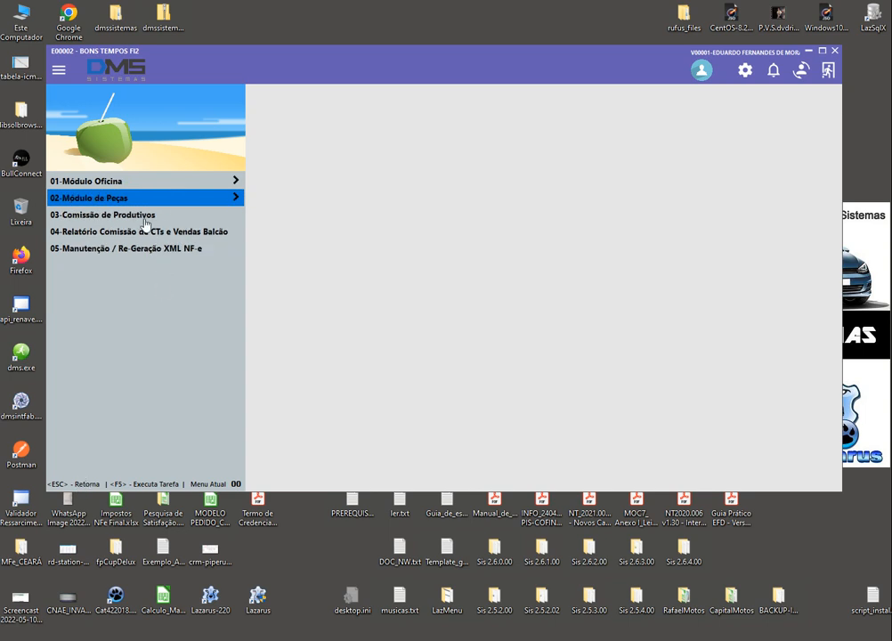
click(127, 182)
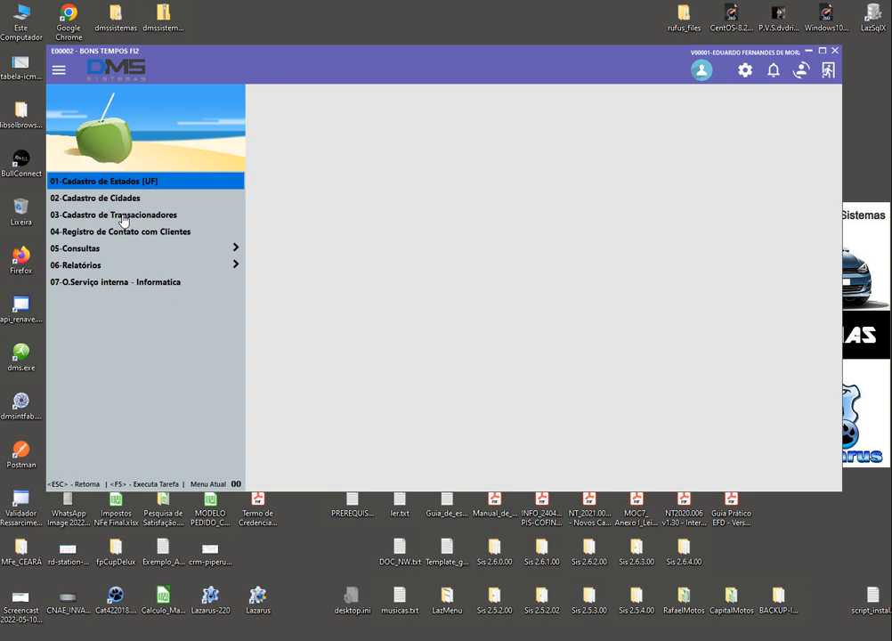
Open and close the Cadastro de Transacionadores window twice
click(124, 218)
click(124, 219)
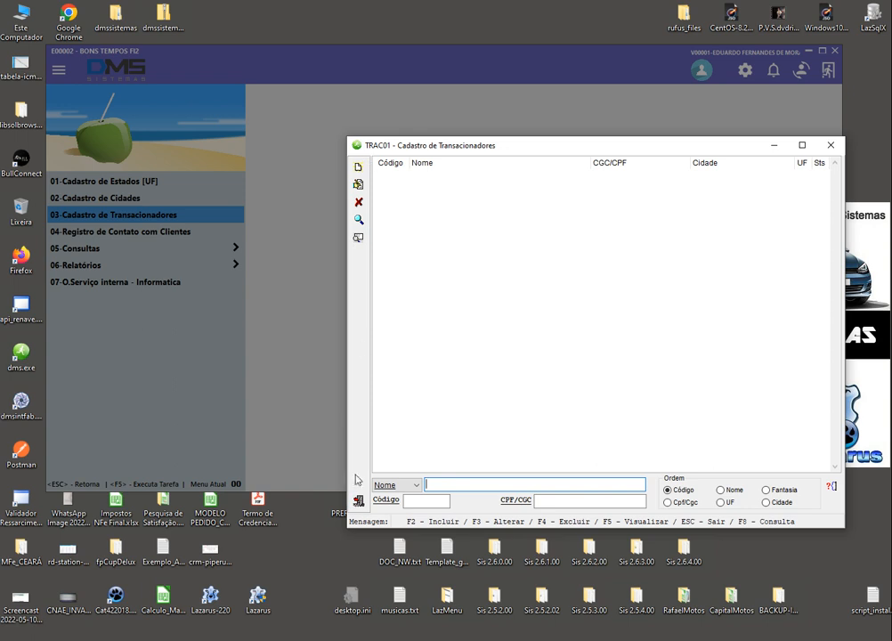
click(357, 504)
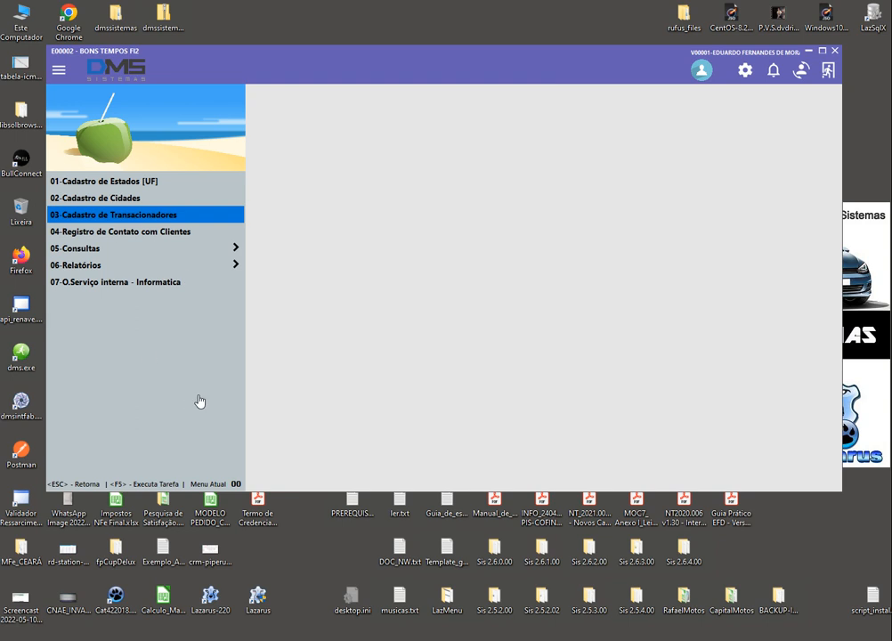
click(135, 213)
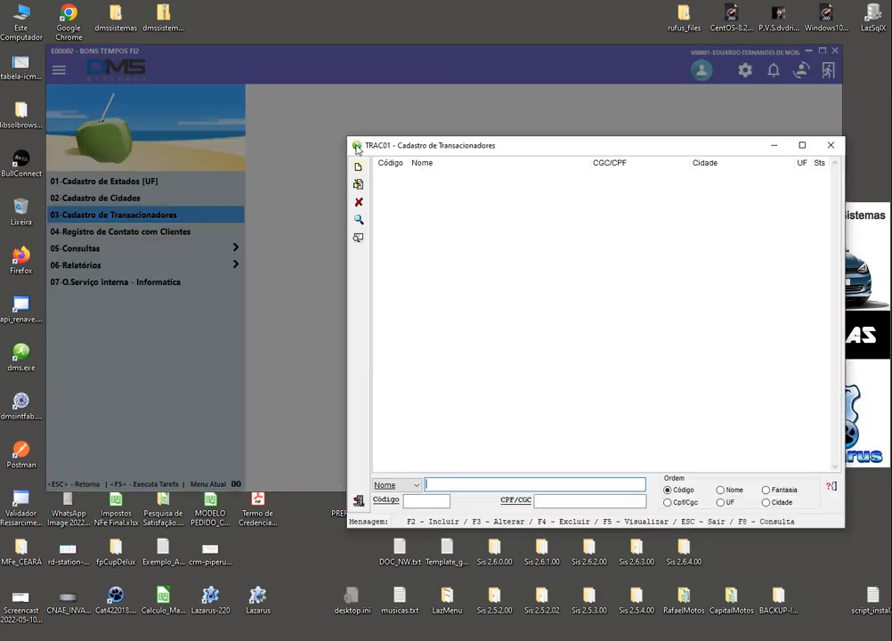
click(358, 500)
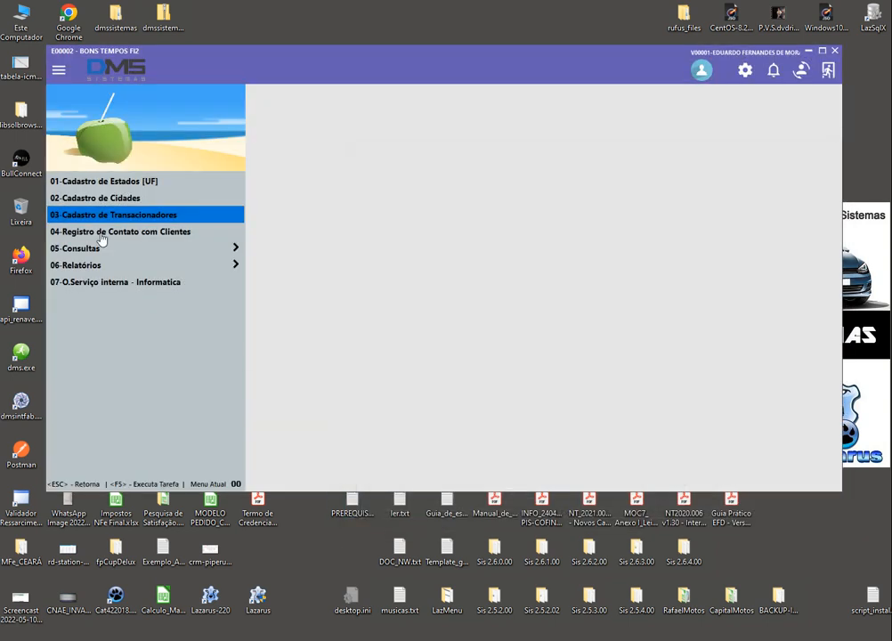
Open and close the TRAC03 city register, then try opening 01-Cadastro de Estados [UF]
click(78, 201)
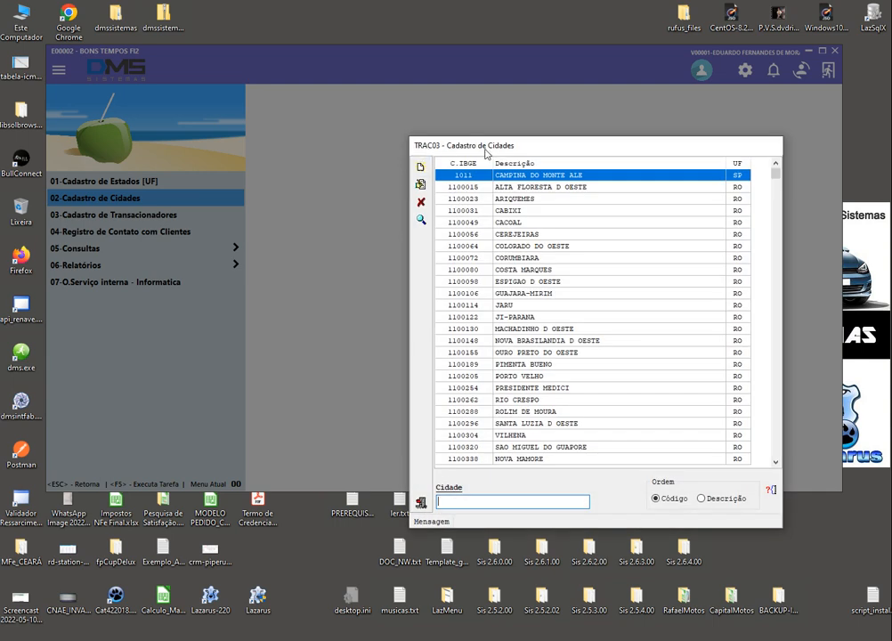
click(421, 502)
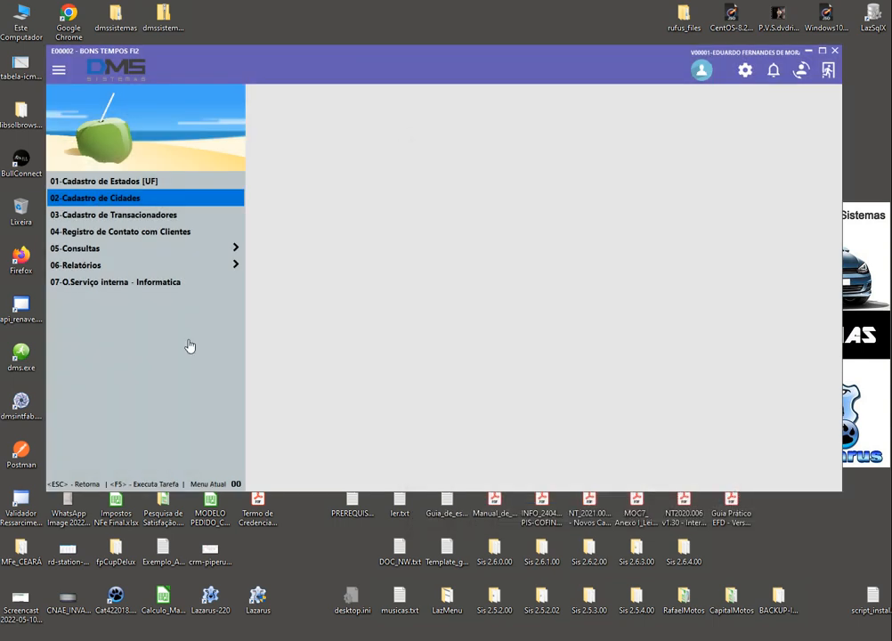
click(80, 184)
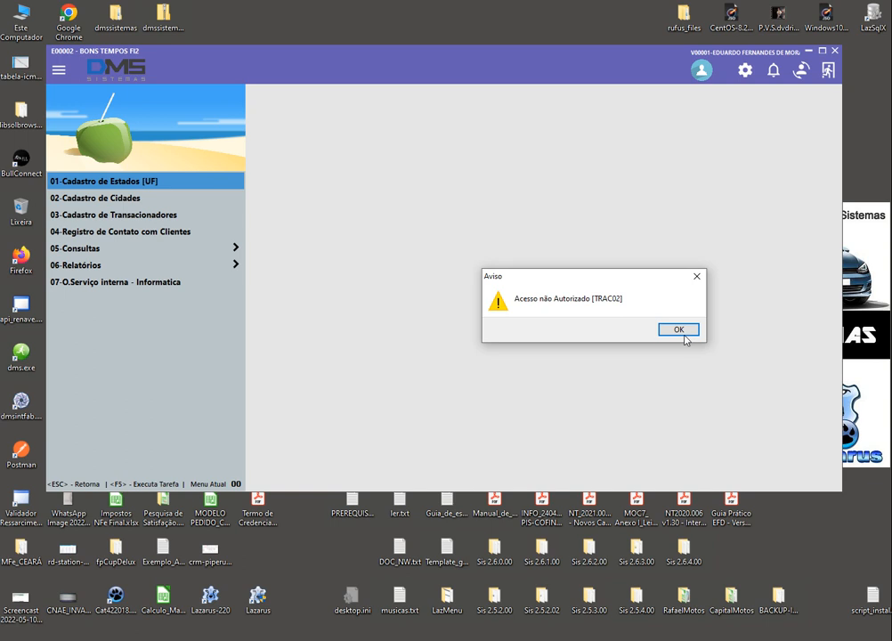
Dismiss the TRAC02 access-denied warnings after one retry, then reopen the TRAC01 transactor register
click(693, 333)
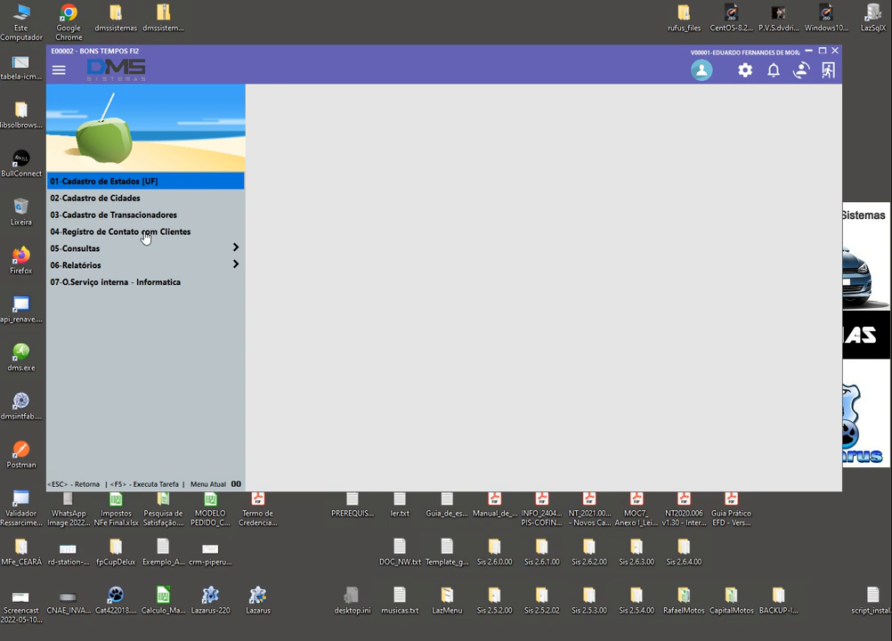
click(110, 184)
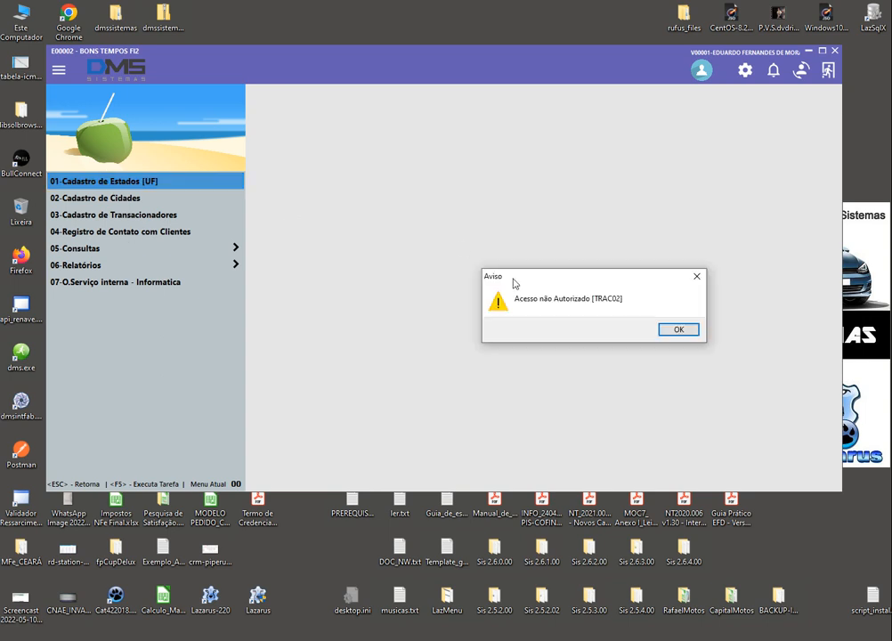
click(679, 329)
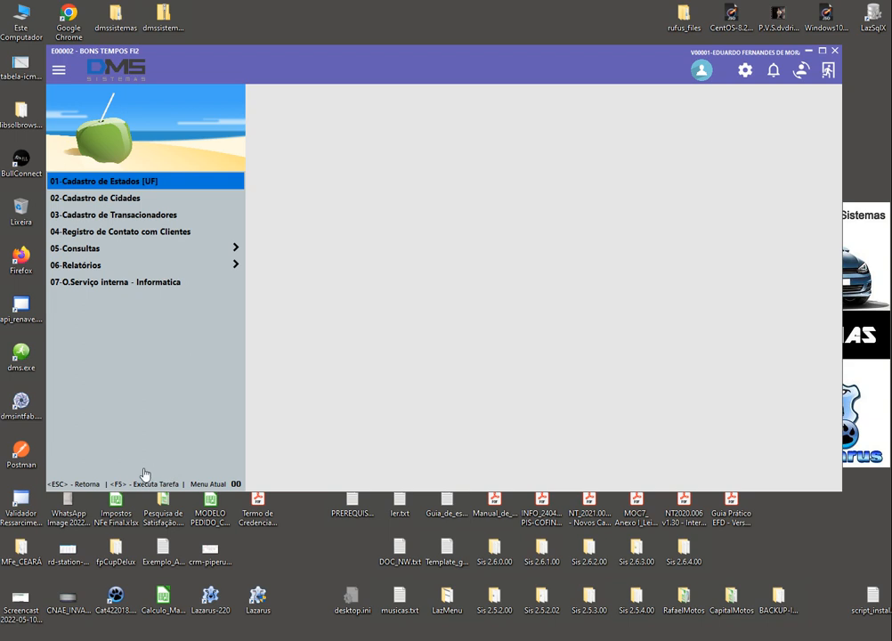
click(115, 217)
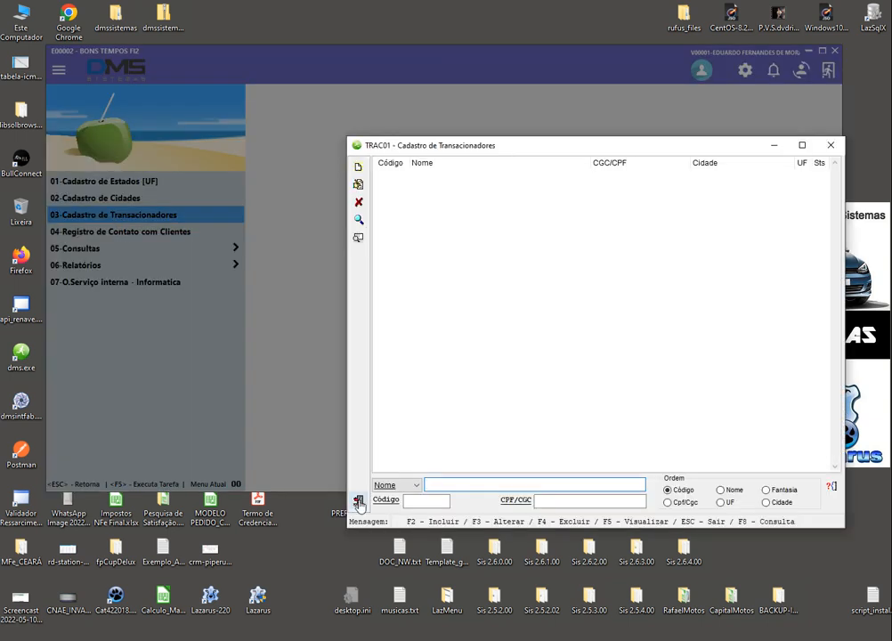
Close the transactor register and bring up SISPRG – Lista de Programas with F5
key(Escape)
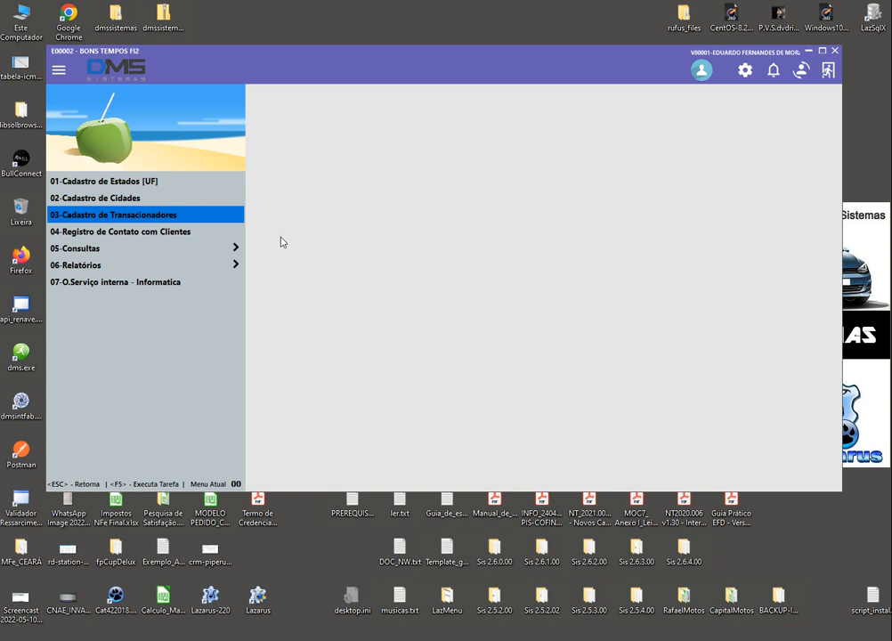
key(F5)
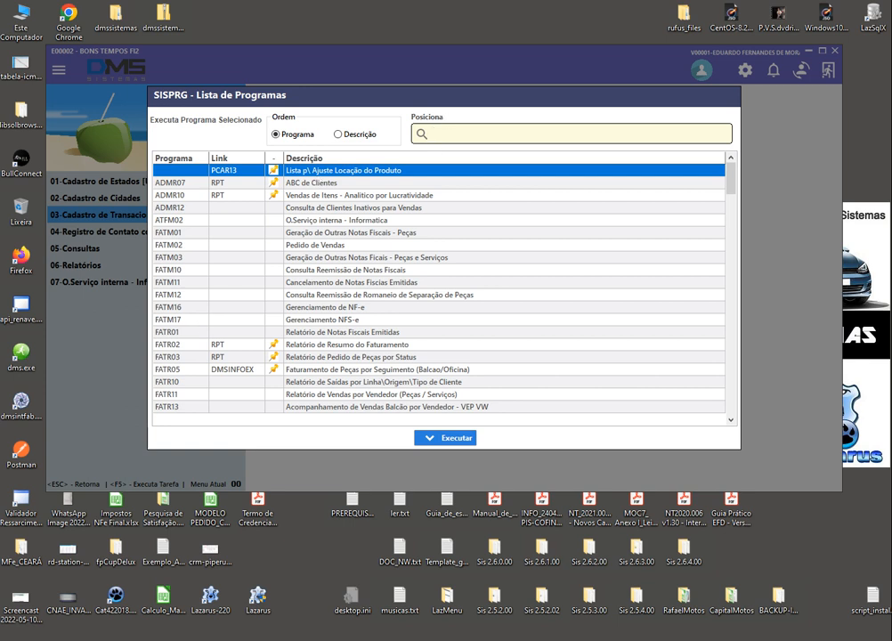
Run program TRAC01 from the program list, then close it
text(TRAC01)
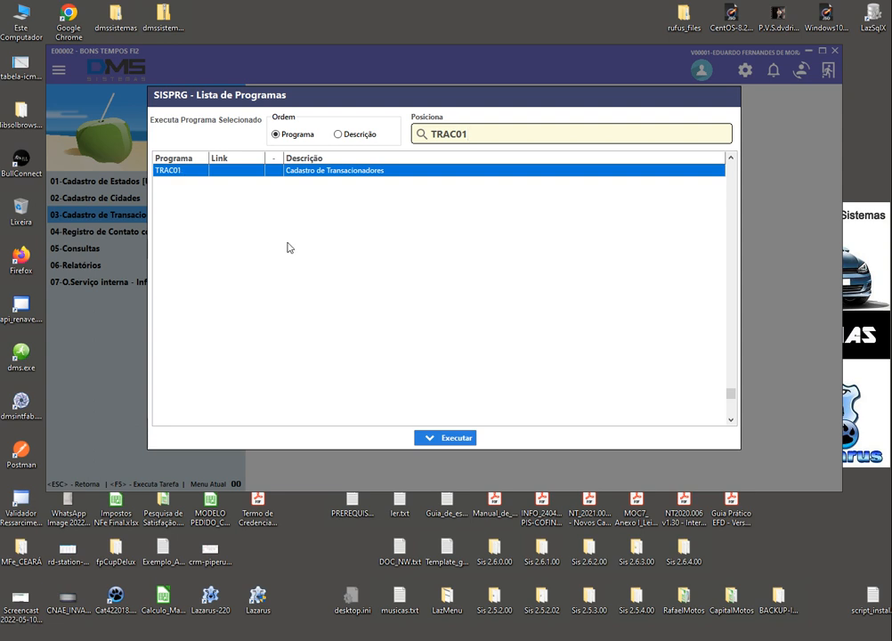
click(462, 445)
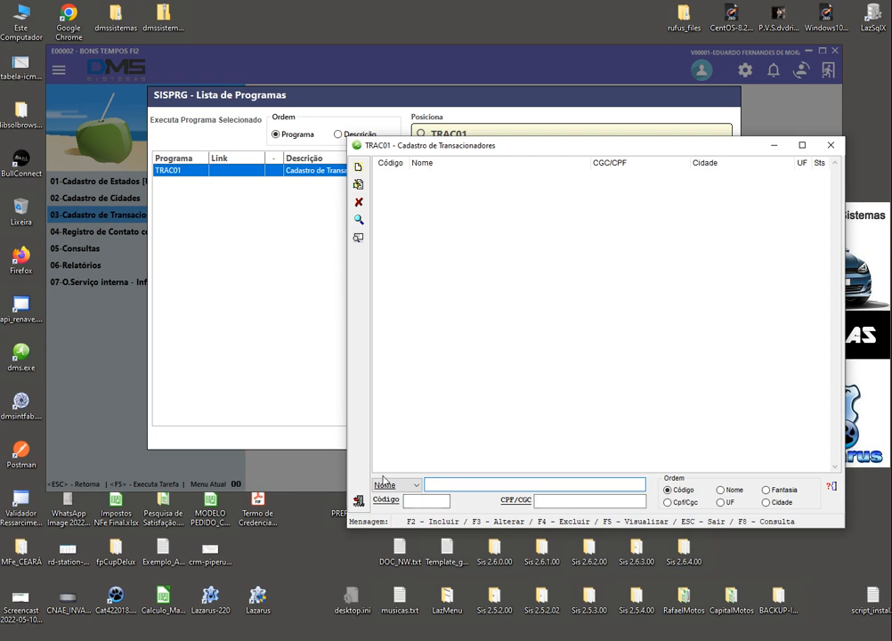
click(358, 501)
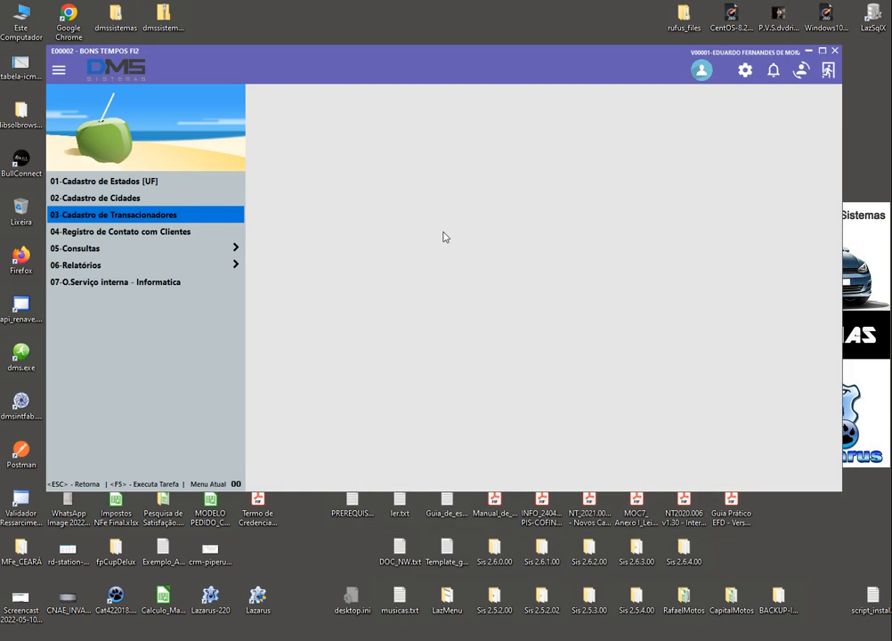
Run TRAC03, browse cities CACOAL, GUAJARA-MIRIM and ROLIM DE MOURA, then close it
key(F5)
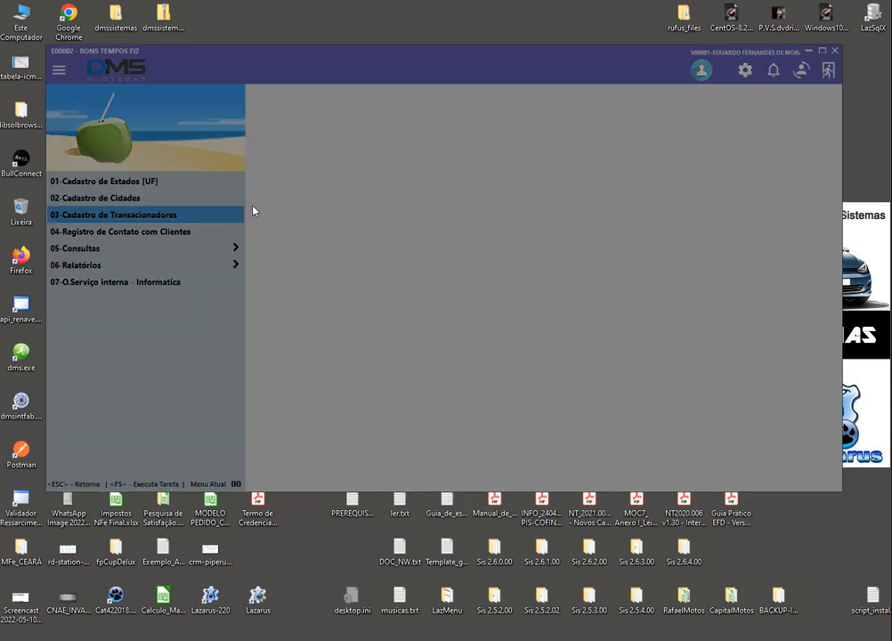
text(TRAC)
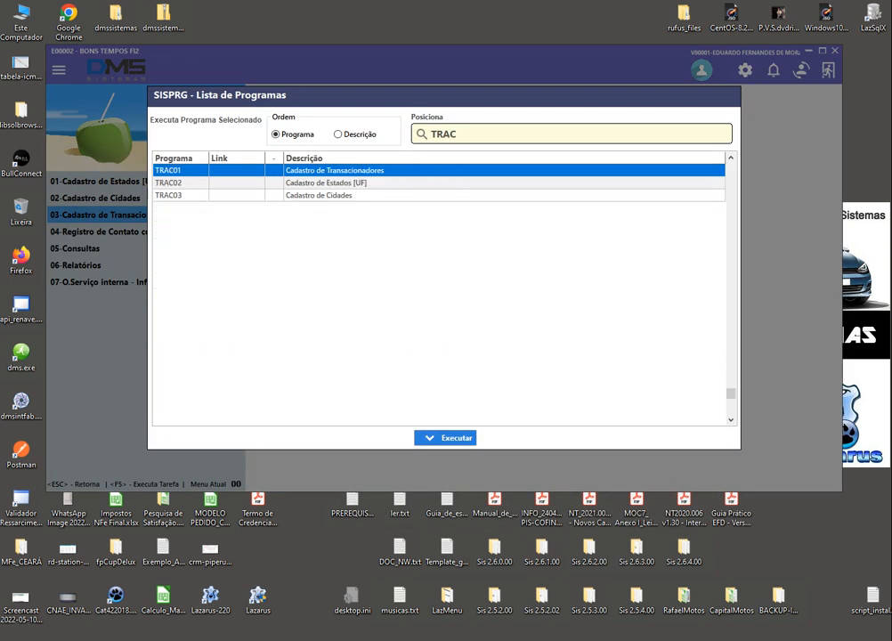
text(02)
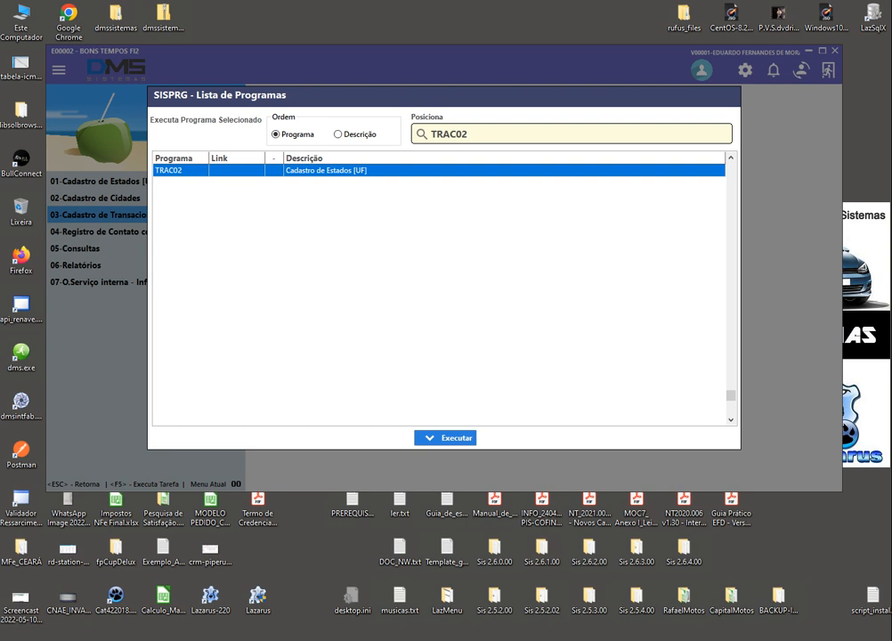
key(BackSpace)
text(3)
click(437, 437)
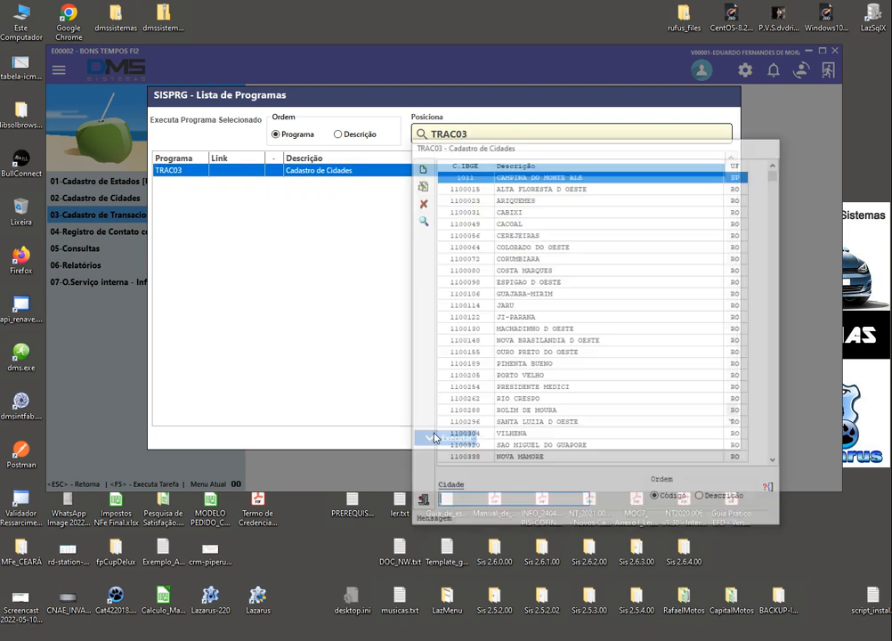
click(533, 223)
click(530, 294)
click(500, 412)
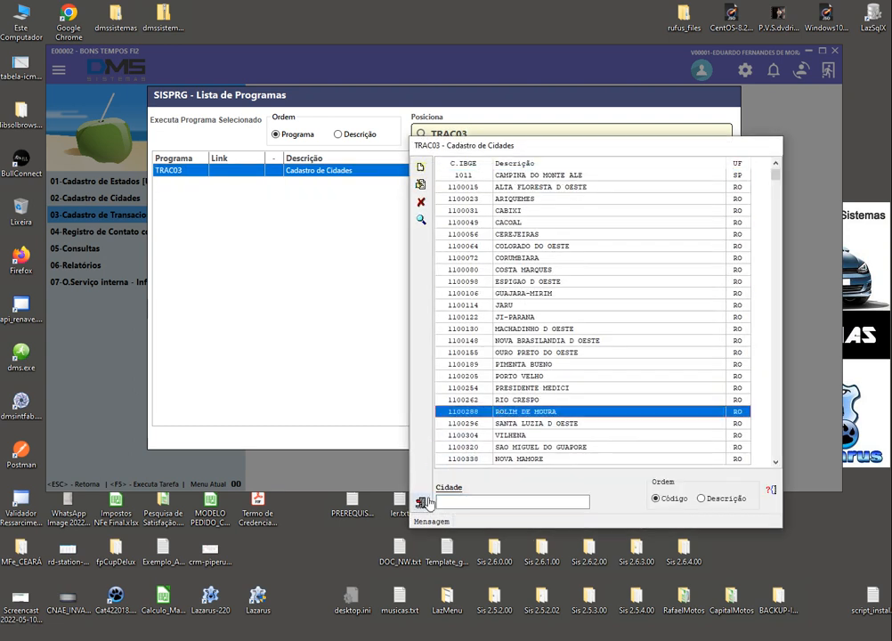
click(421, 503)
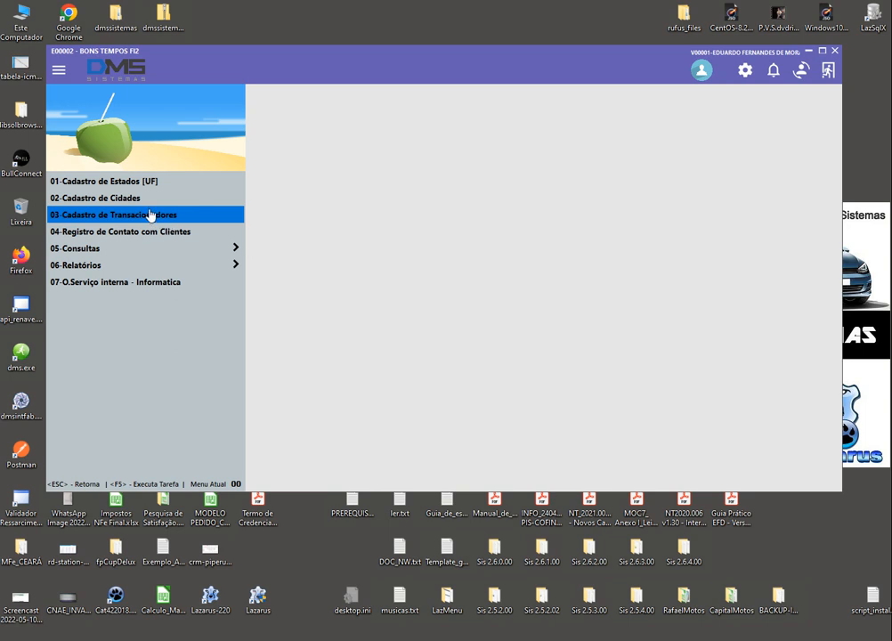
Go up two menu levels and open Módulo de Peças > Tabelas/Cadastros > 02-Unidades de Venda
click(93, 483)
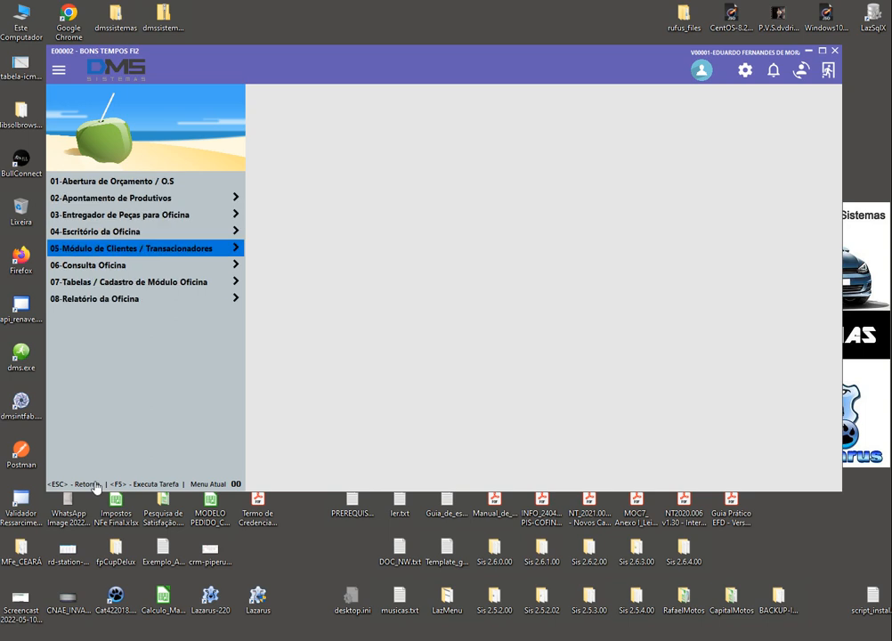
click(95, 487)
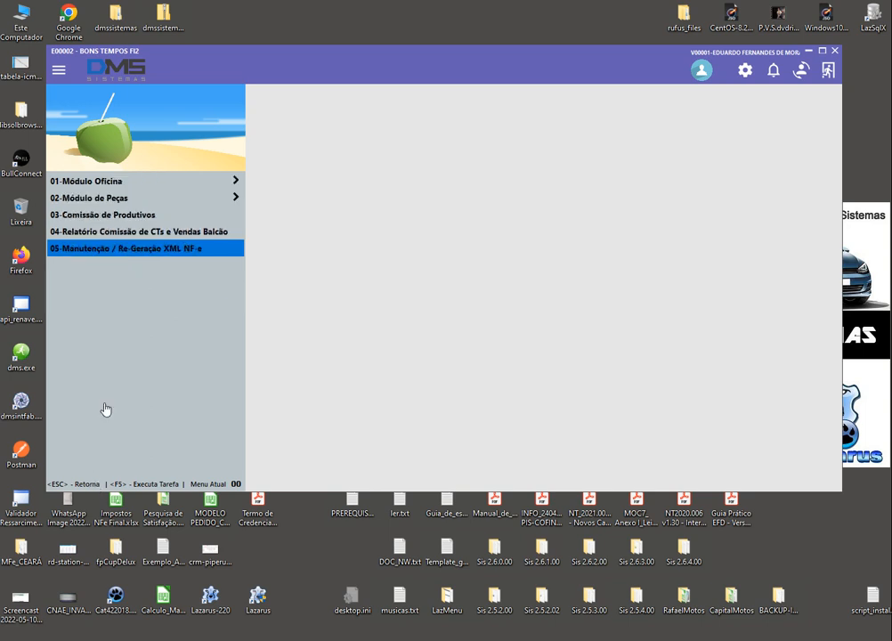
click(113, 197)
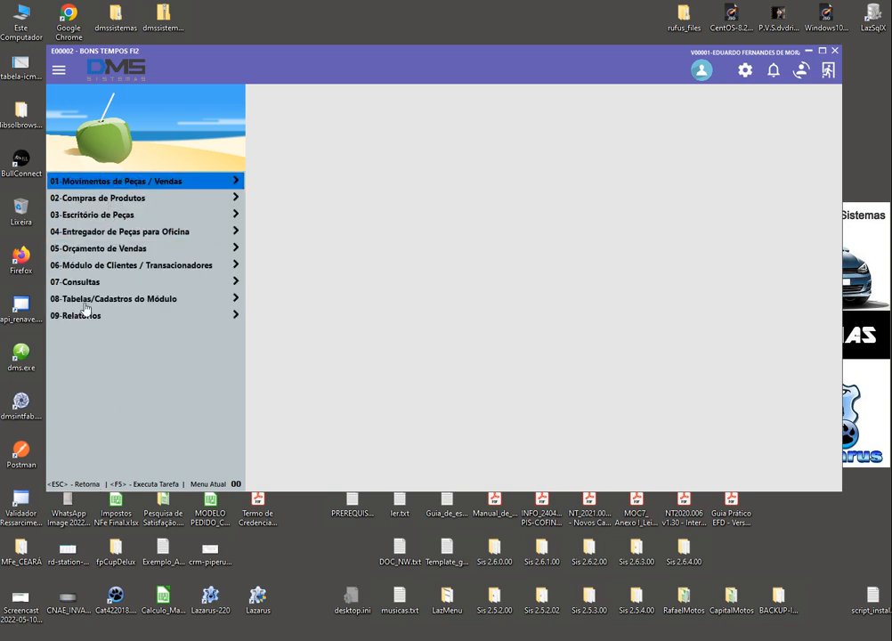
click(85, 298)
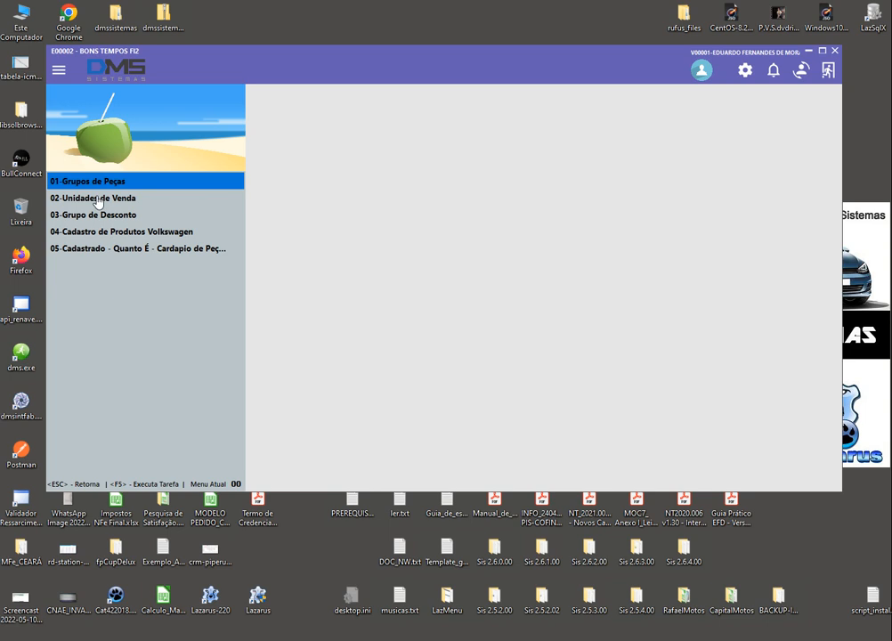
click(97, 199)
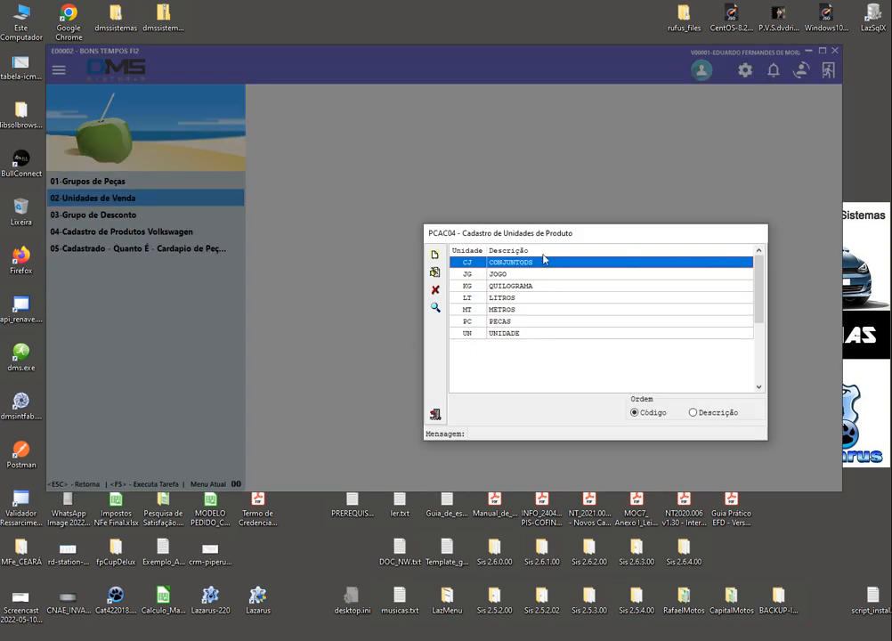
Reposition the PCAC04 units window and toggle the list order between Descrição and Código
drag(545, 233, 438, 178)
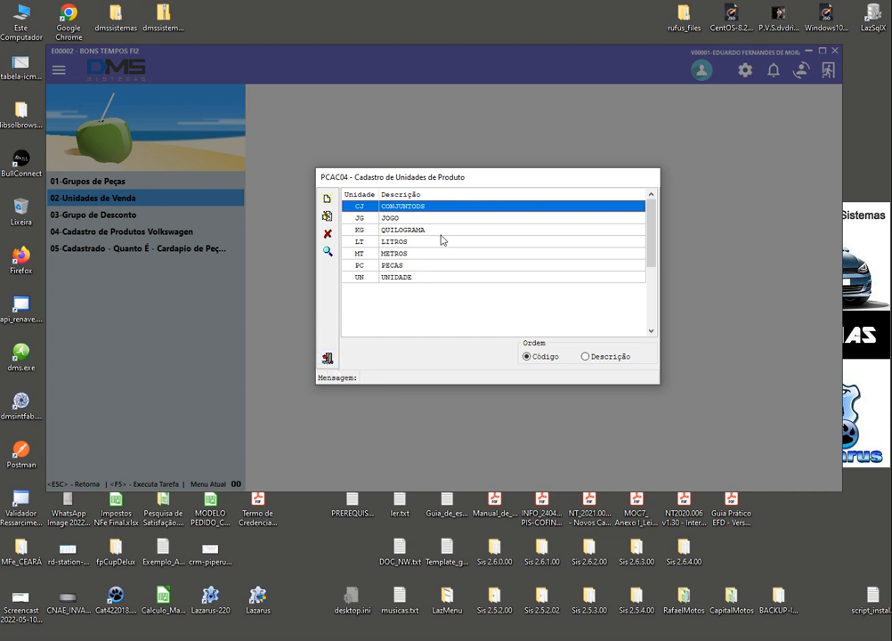
drag(442, 182, 440, 264)
click(434, 205)
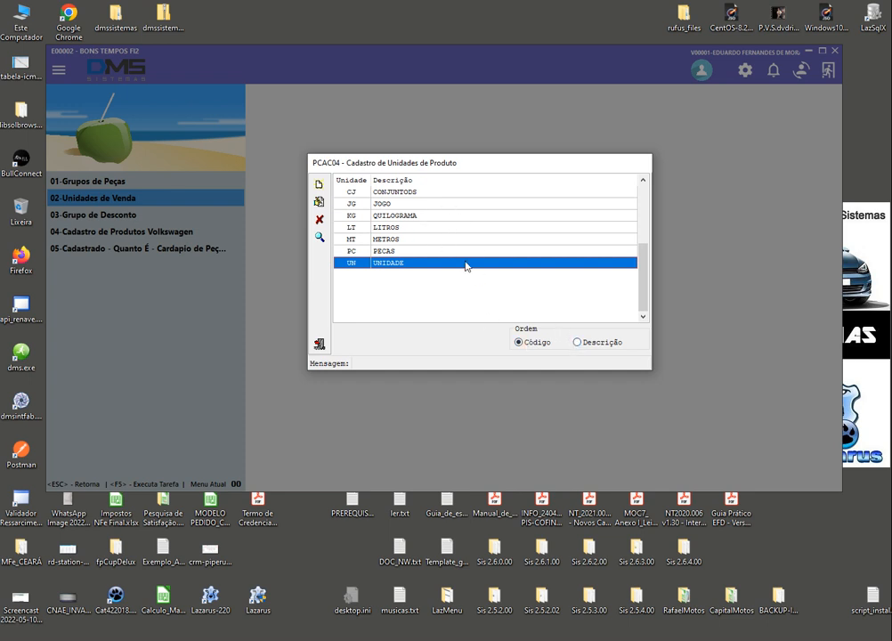
click(580, 342)
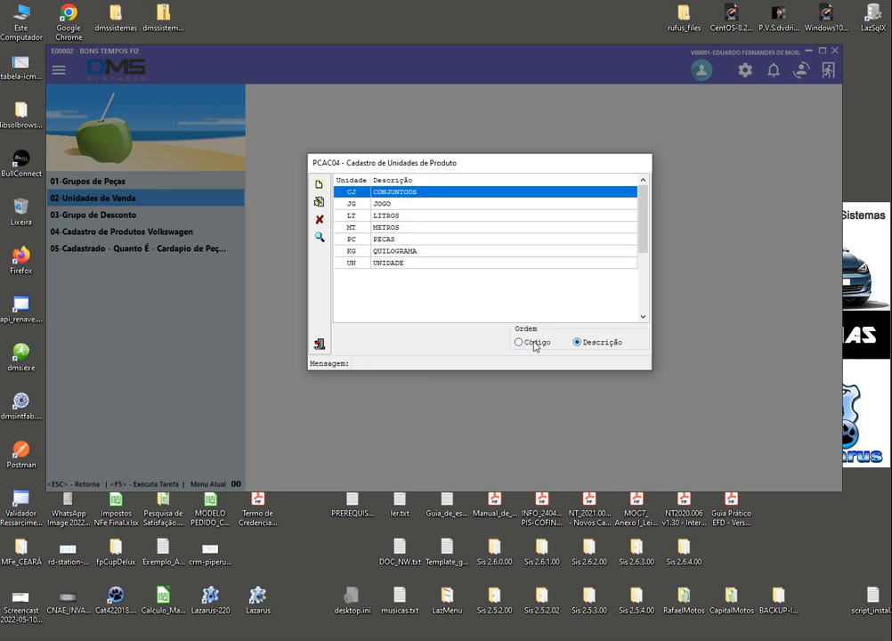
click(519, 343)
click(592, 346)
click(518, 343)
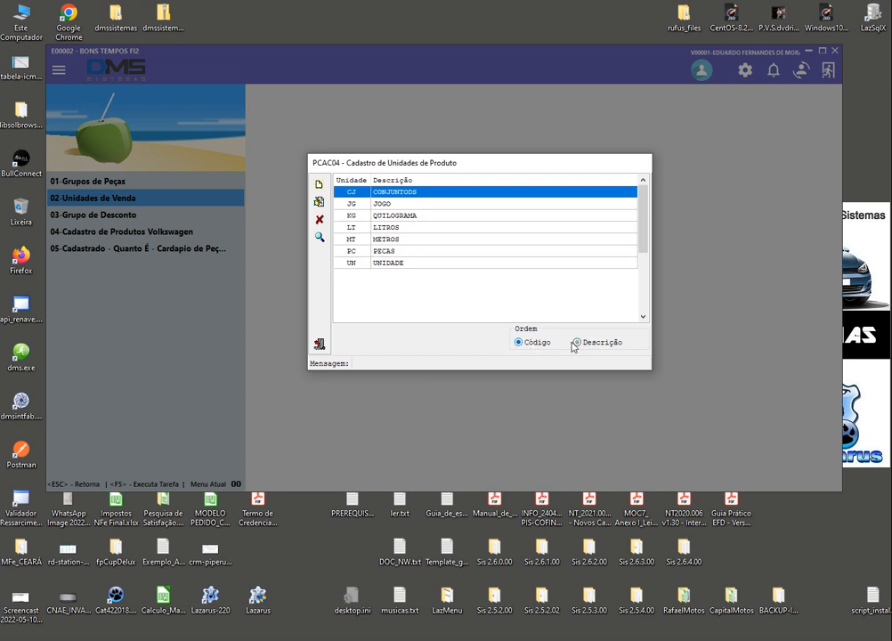
click(577, 343)
click(525, 343)
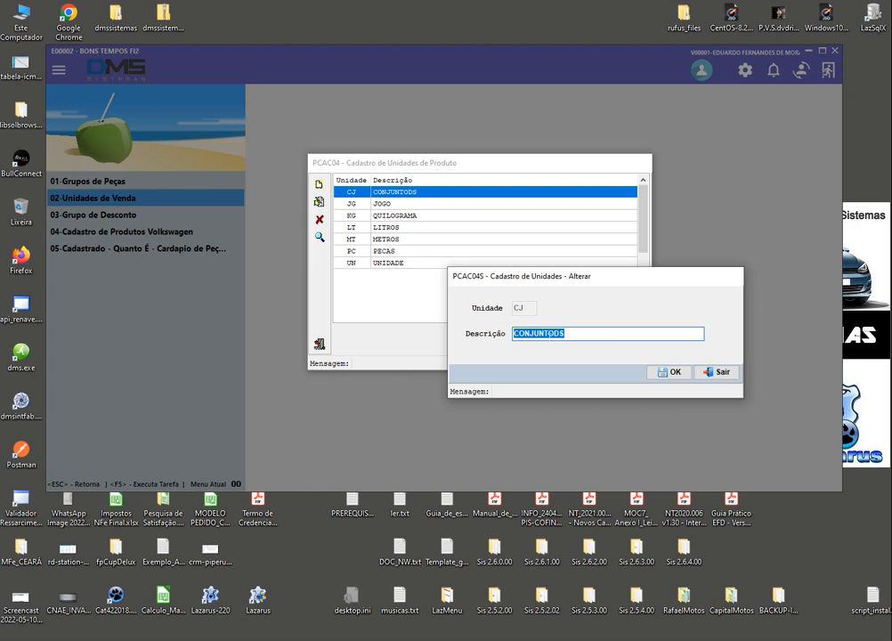
Change unit CJ's description from CONJUNTODS to CONJUNTOS and save, opening the Incluir dialog
click(572, 334)
click(666, 375)
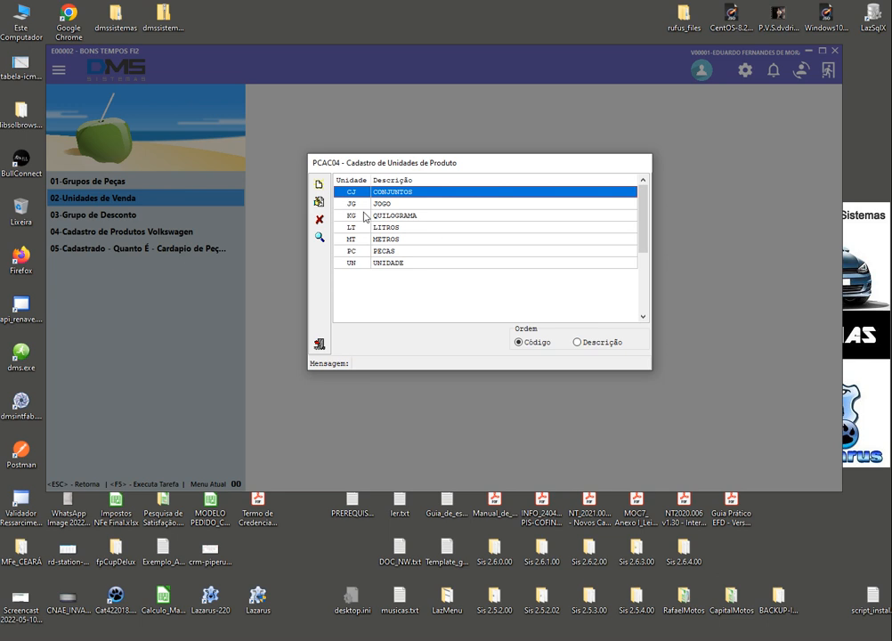
click(320, 192)
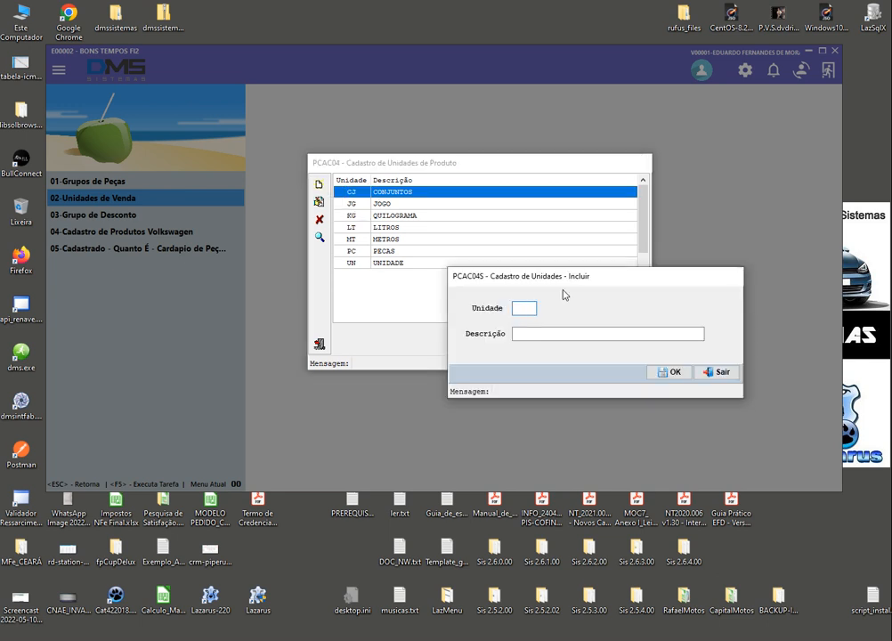
Add sales unit UU with description UU, then select its new row
text(UU)
key(Tab)
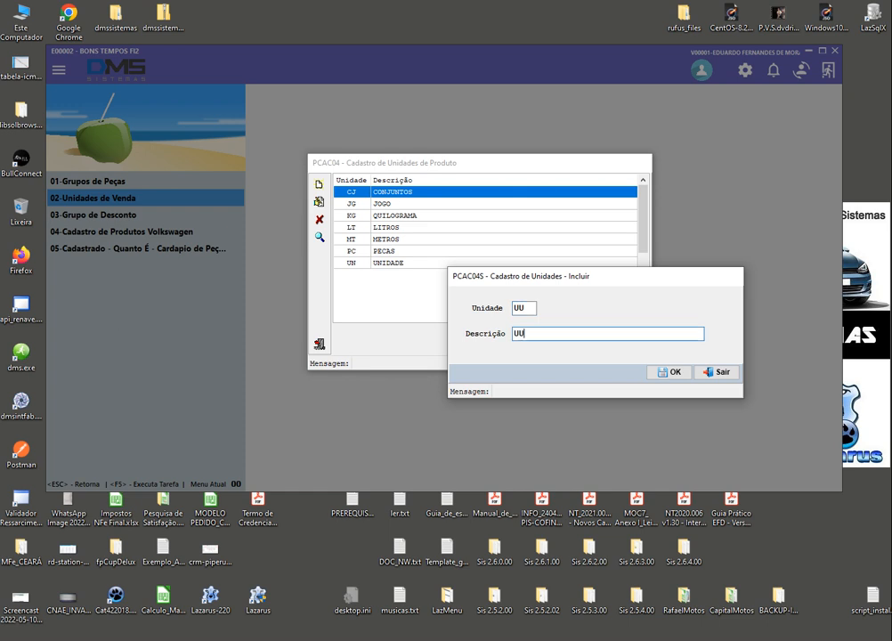
text(UU)
click(681, 375)
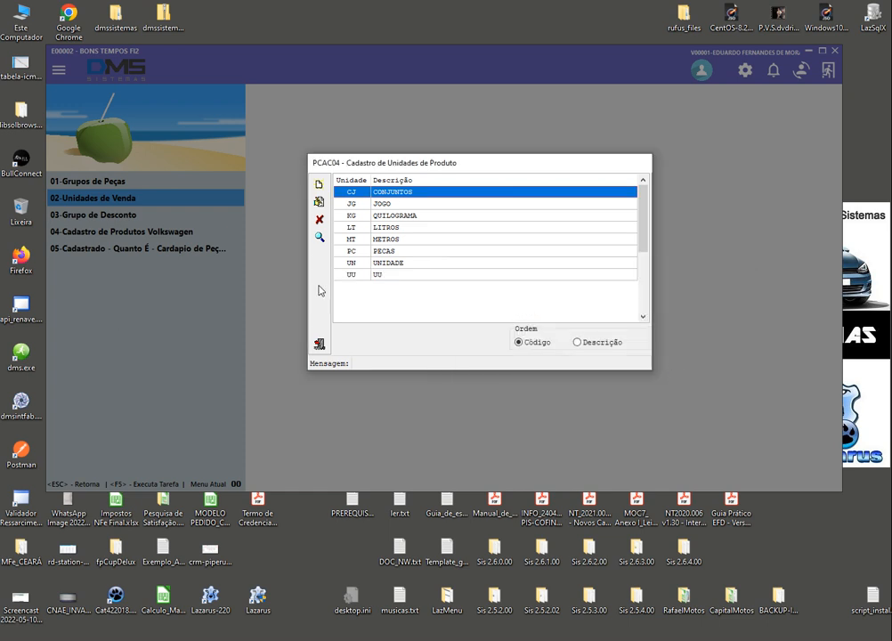
click(372, 277)
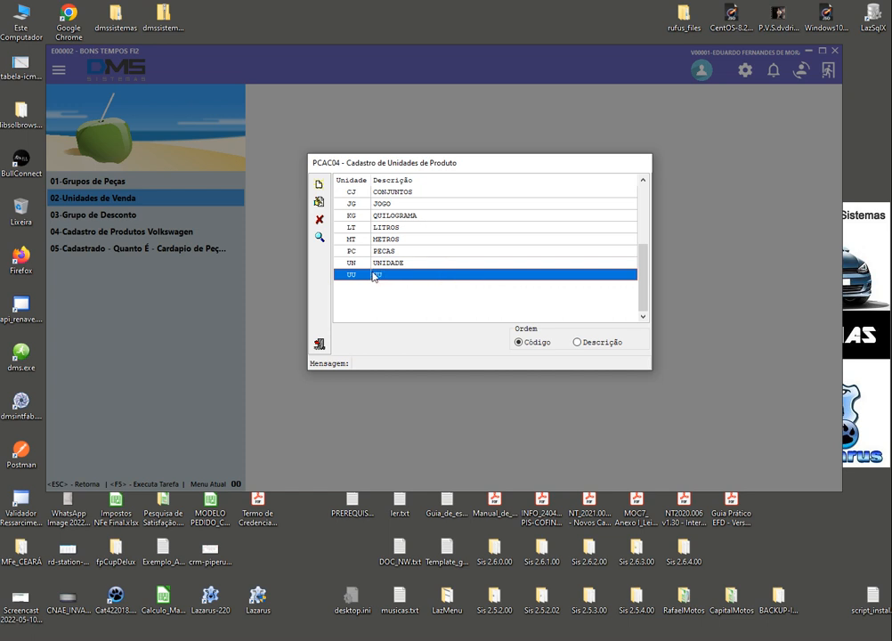
Delete the UU unit, then try deleting PECAS, which fails with a foreign key error
click(321, 222)
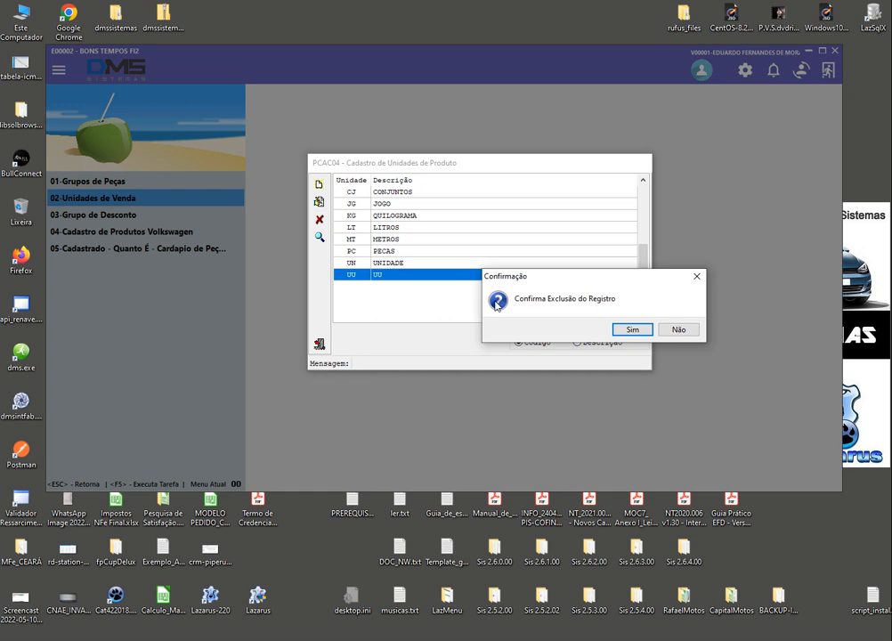
click(632, 329)
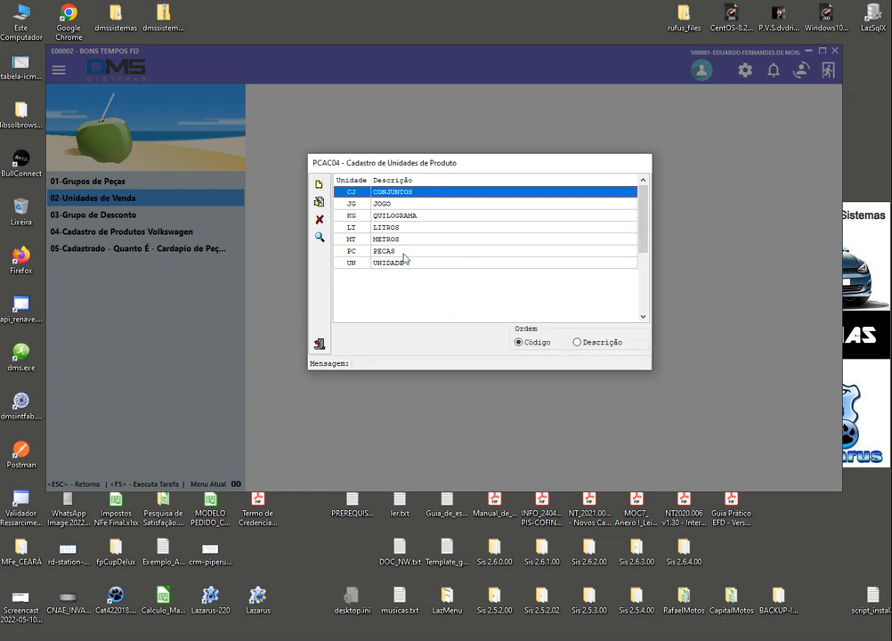
click(355, 240)
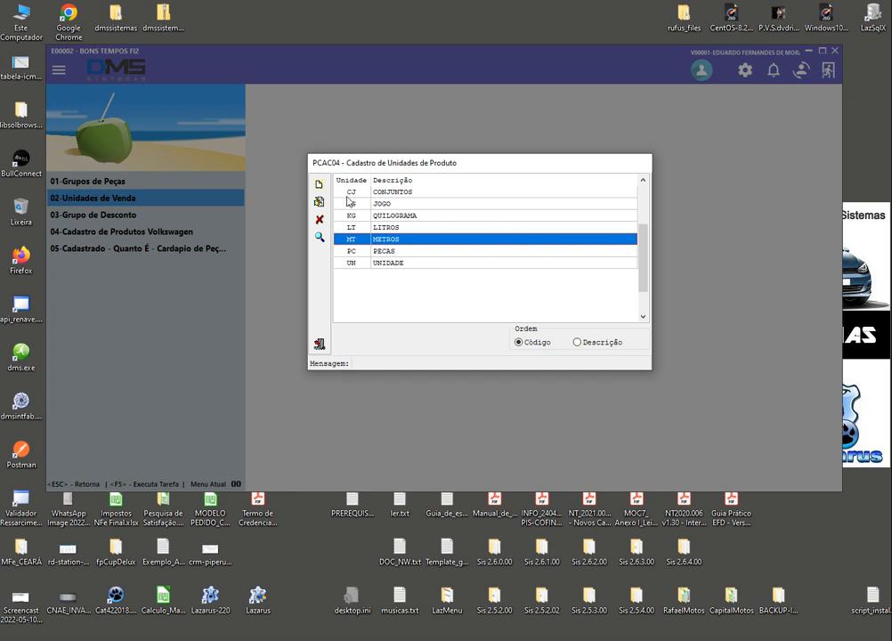
click(352, 253)
click(318, 219)
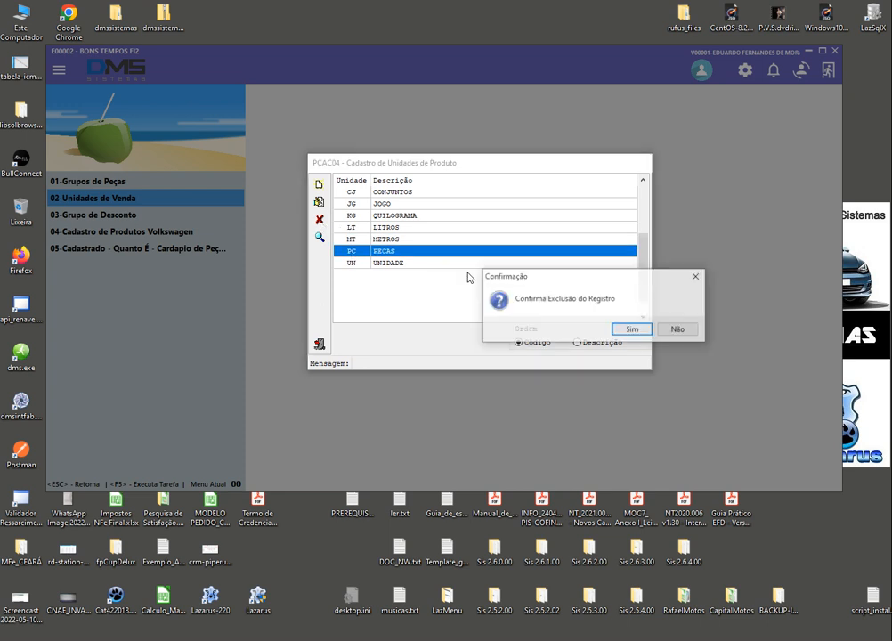
click(633, 331)
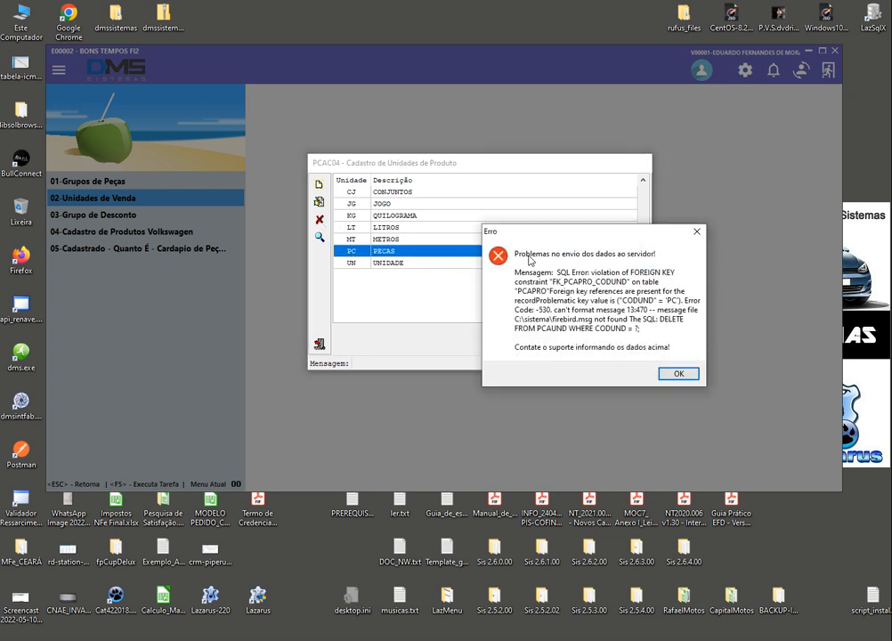
click(679, 375)
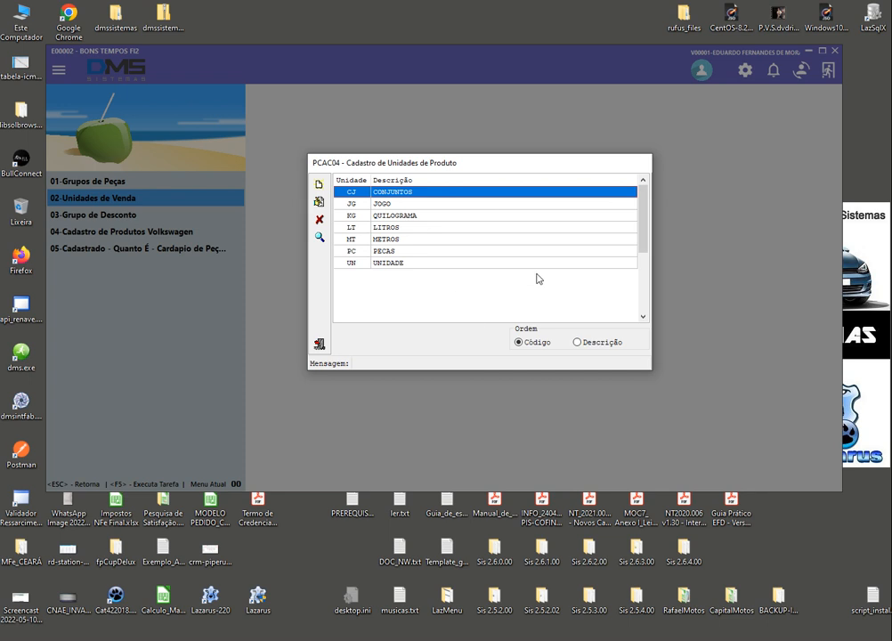
Review the remaining units: QUILOGRAMA, METROS, PECAS, UNIDADE, LITROS and JOGO
click(487, 216)
click(480, 239)
click(472, 251)
click(466, 262)
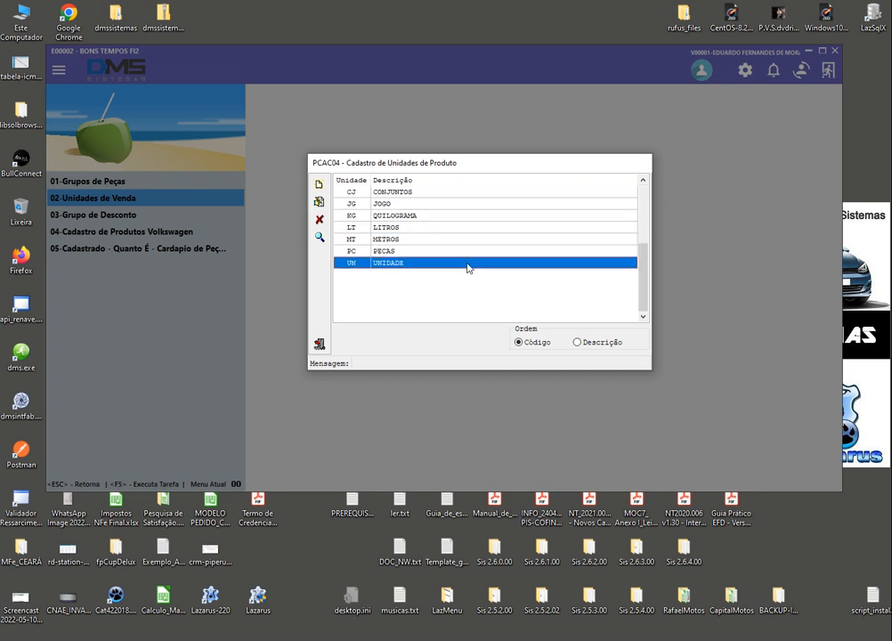
click(458, 227)
click(455, 204)
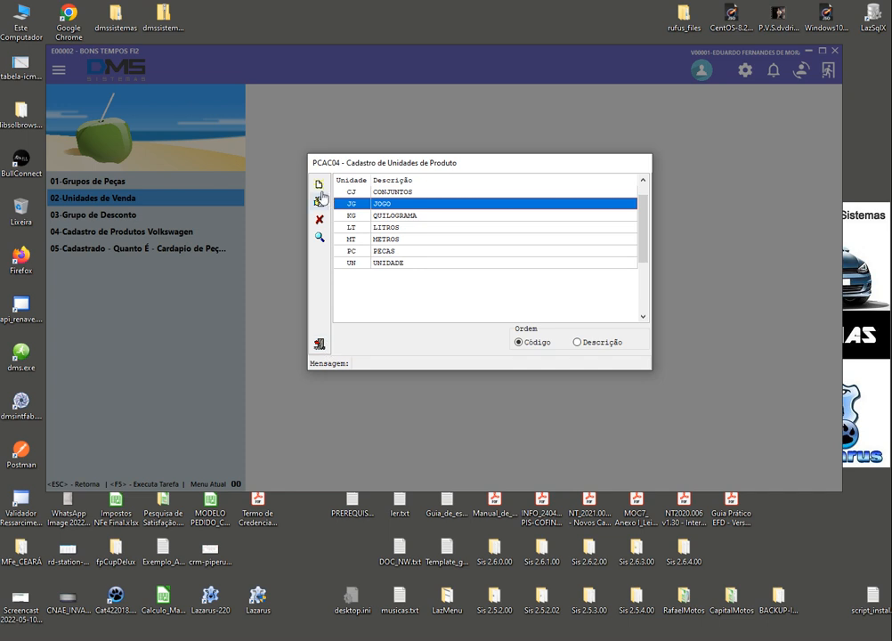
Close the product units register and open 03-Cadastro de Transacionadores under 06-Módulo de Clientes
click(320, 344)
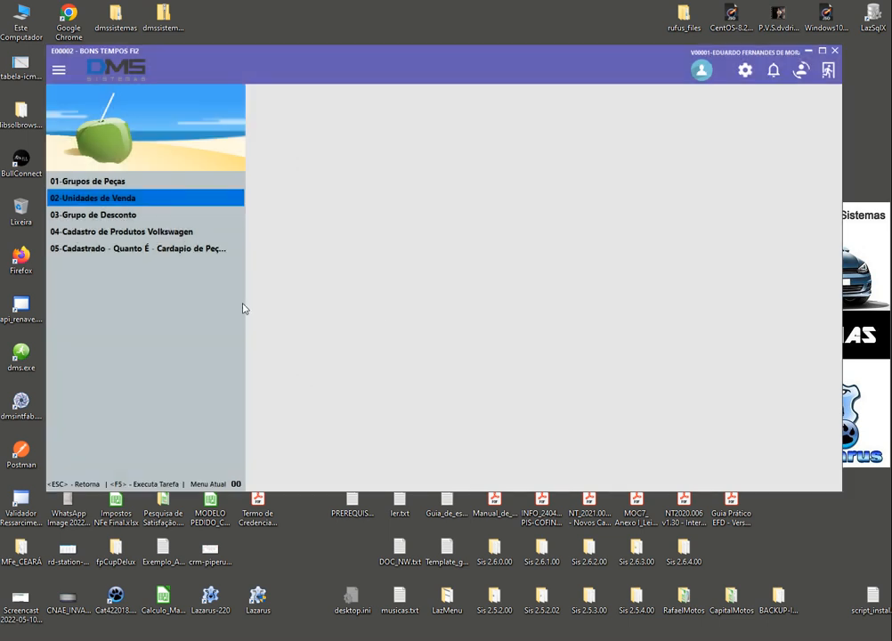
key(Escape)
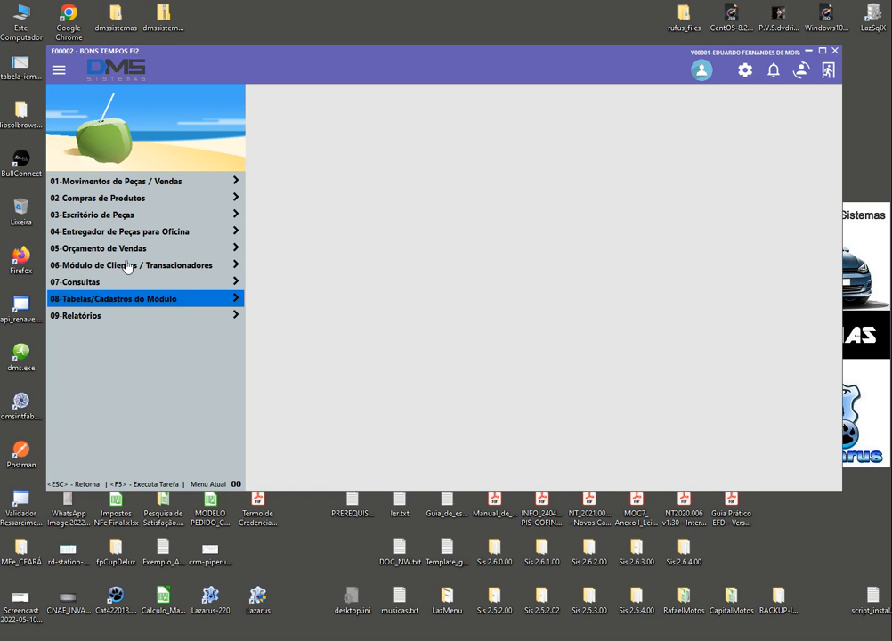
click(128, 265)
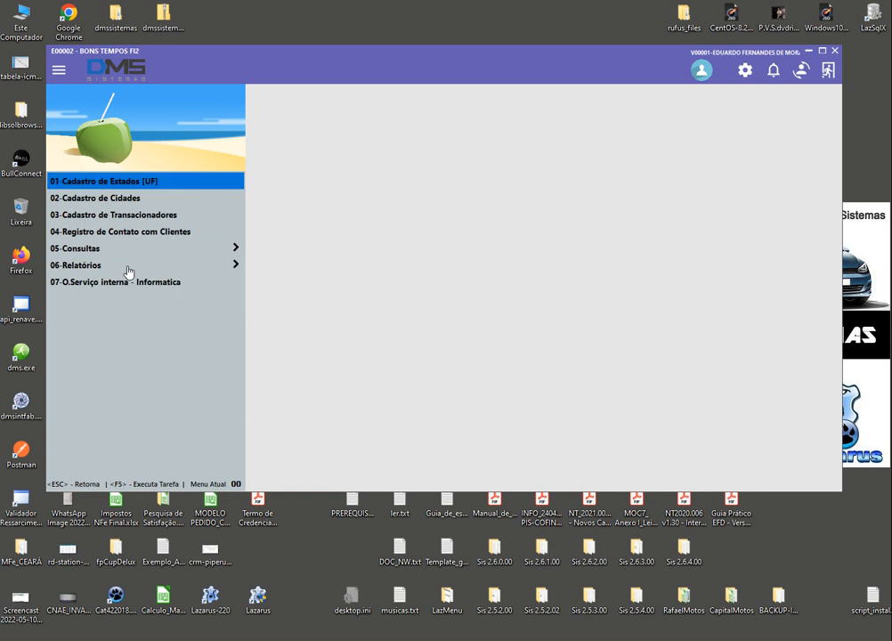
click(139, 222)
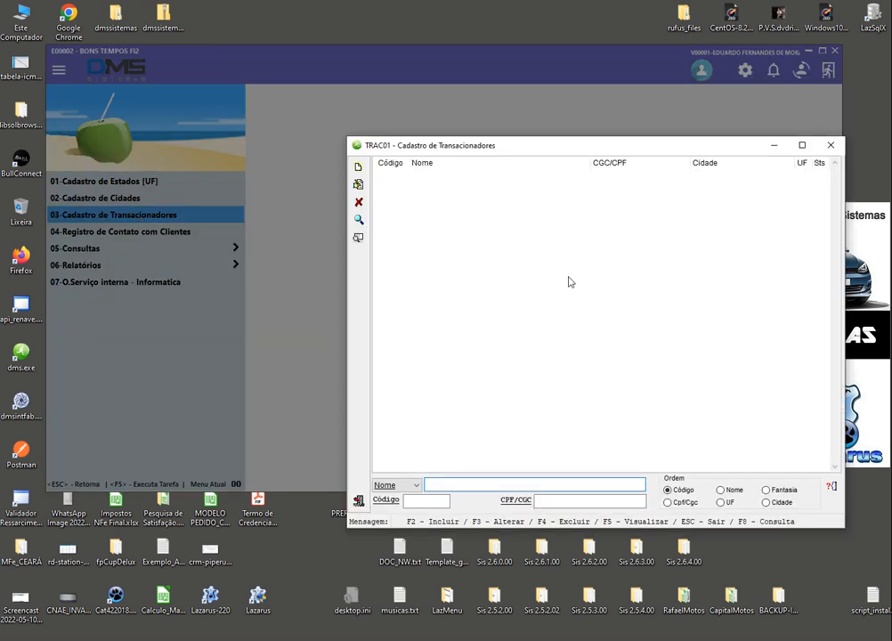
Switch the transactor search from Nome to Código and search for the test client's code
drag(616, 153, 534, 118)
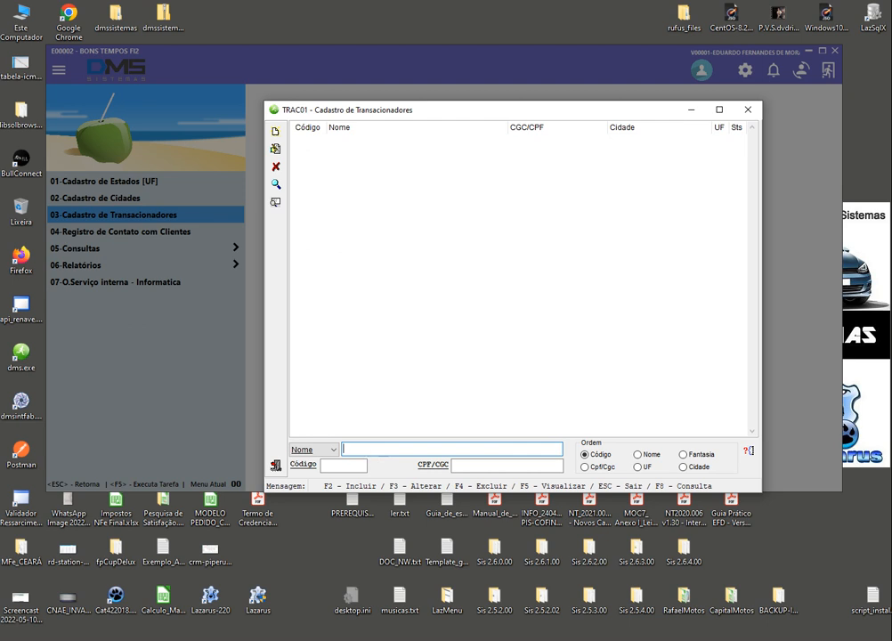
key(Tab)
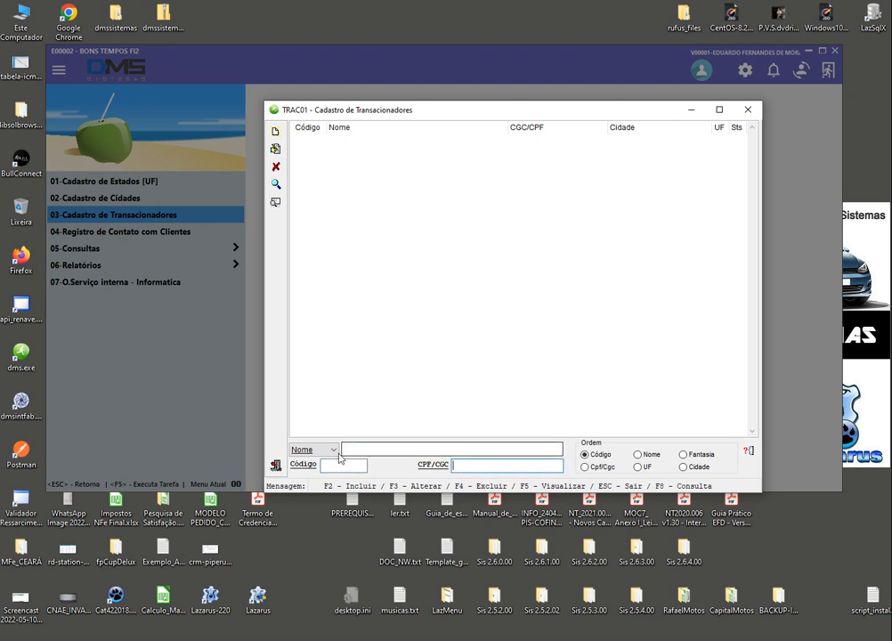
click(339, 455)
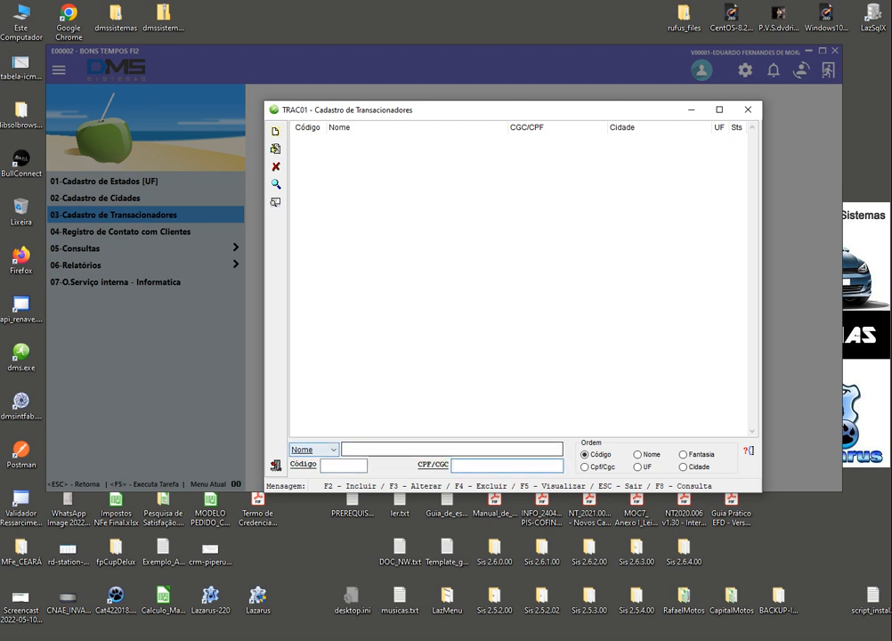
click(326, 450)
click(307, 456)
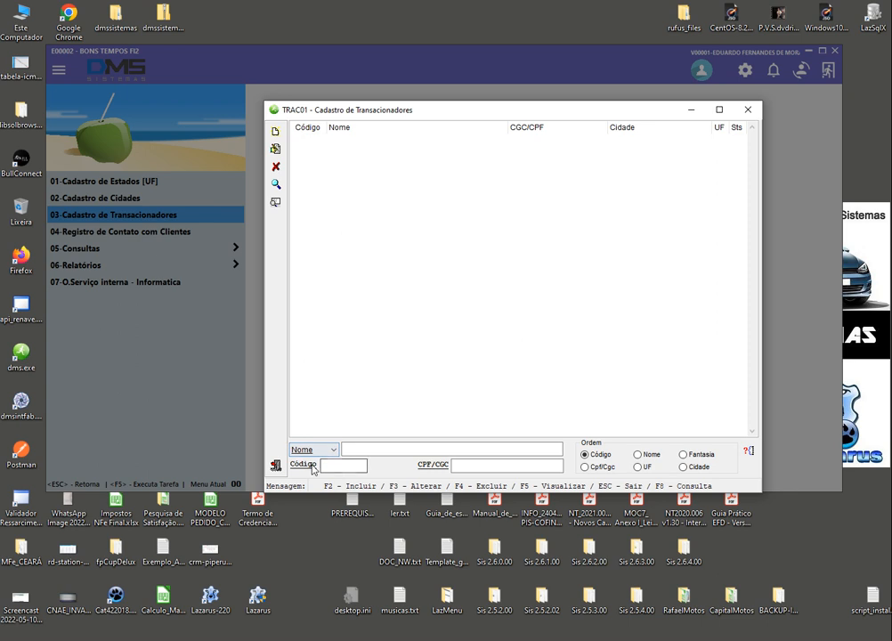
key(Tab)
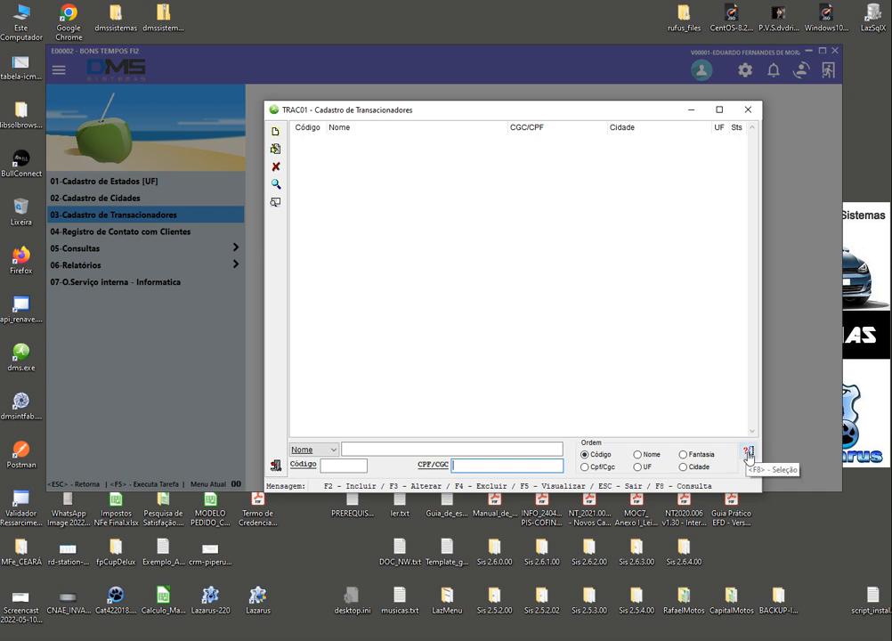
click(448, 448)
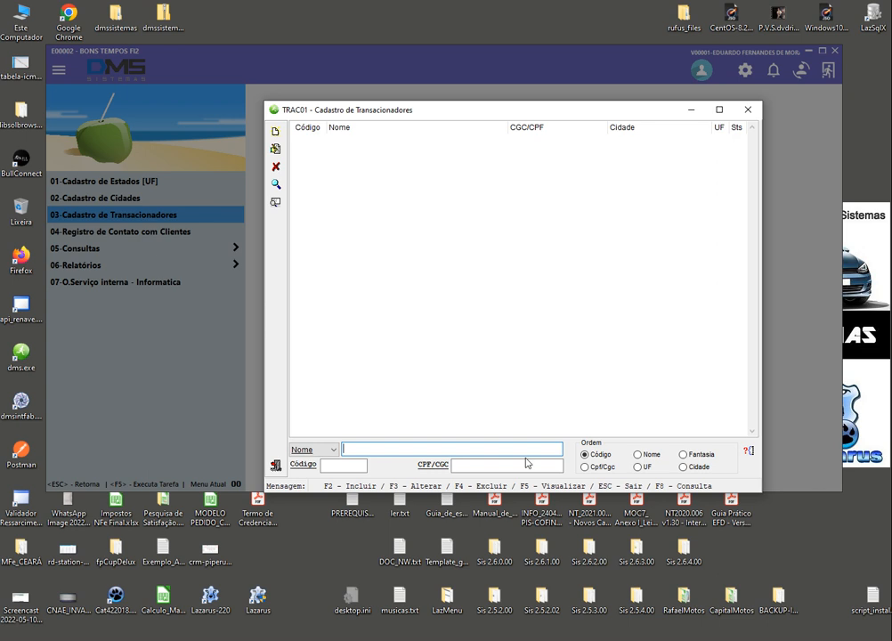
click(354, 463)
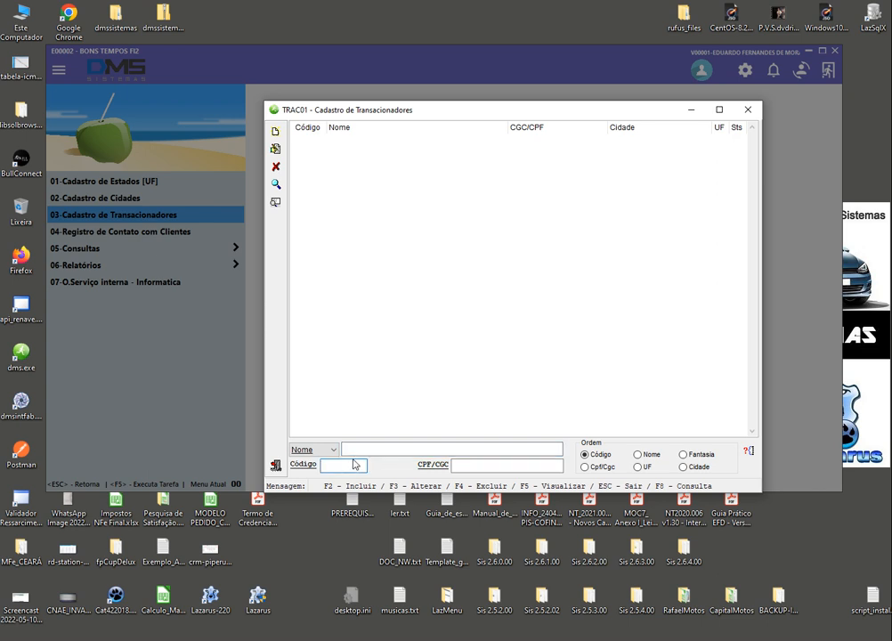
text(C00000)
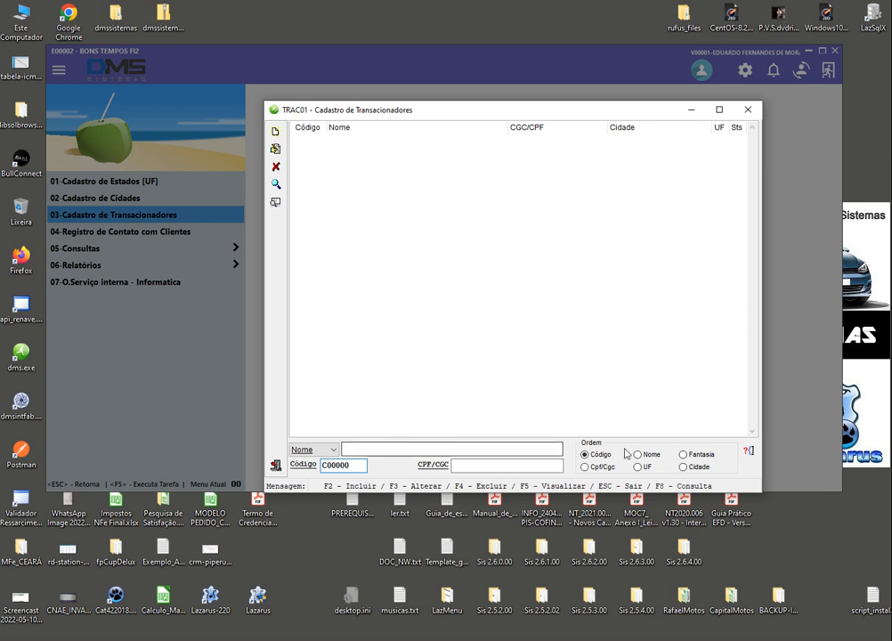
drag(356, 466, 299, 464)
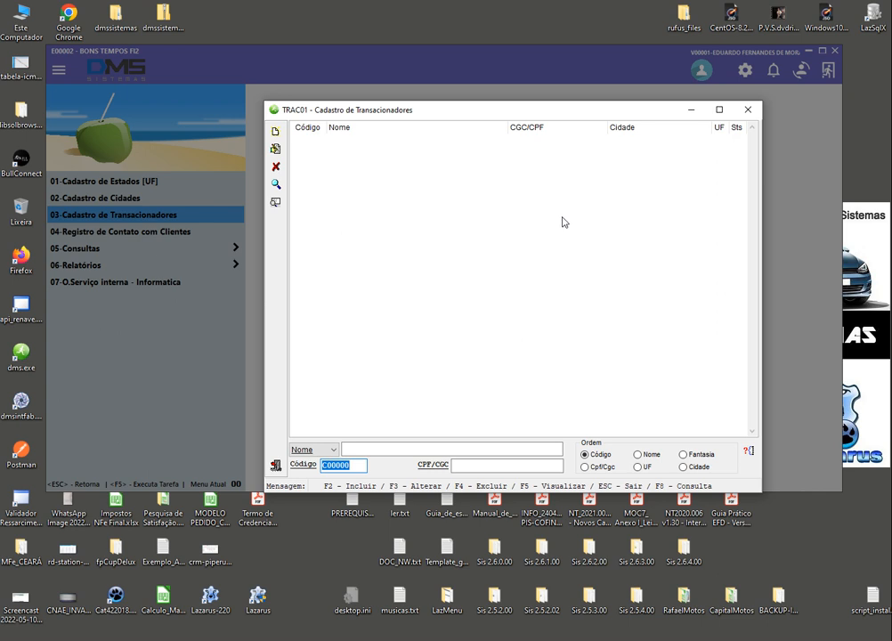
click(747, 455)
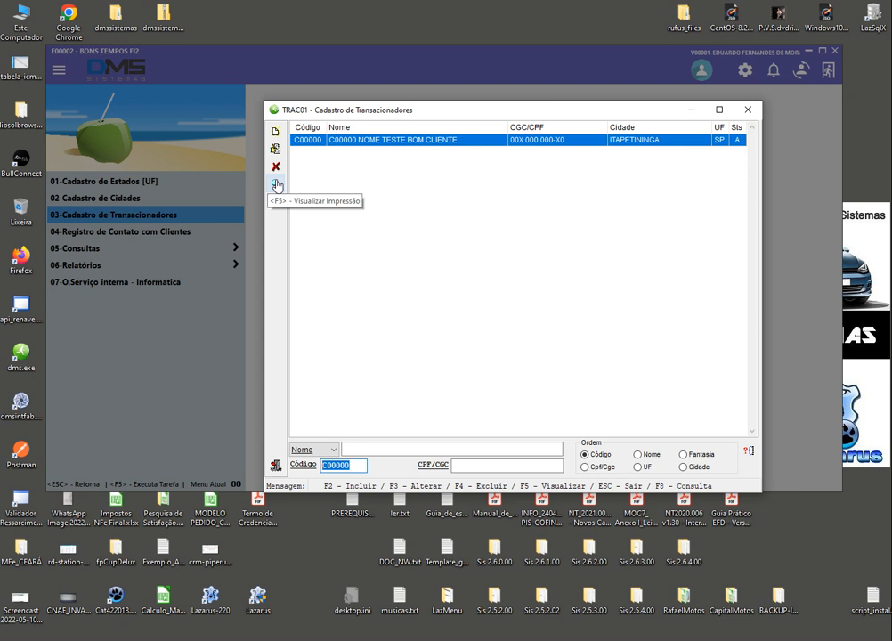
Open the found client's record for viewing with F5
click(277, 185)
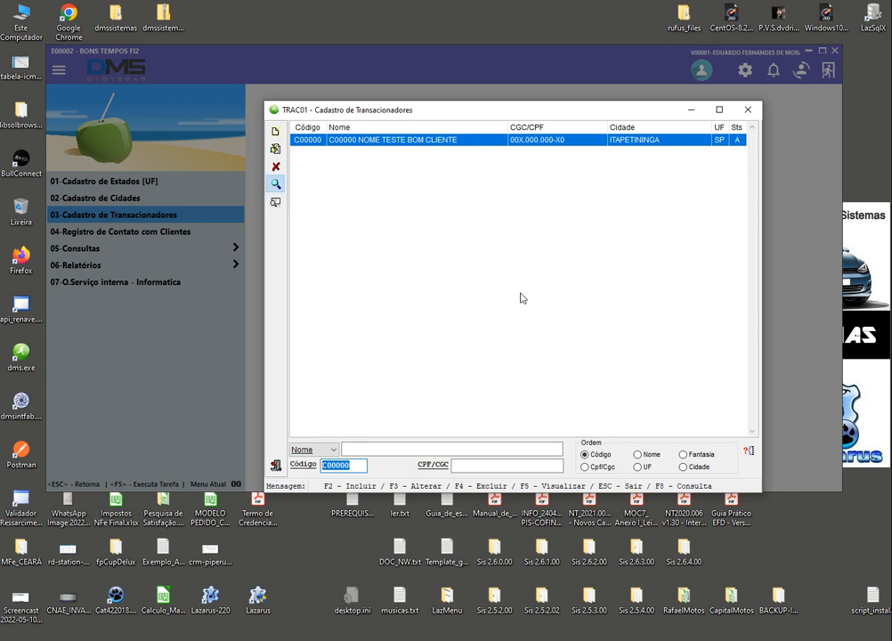
key(F5)
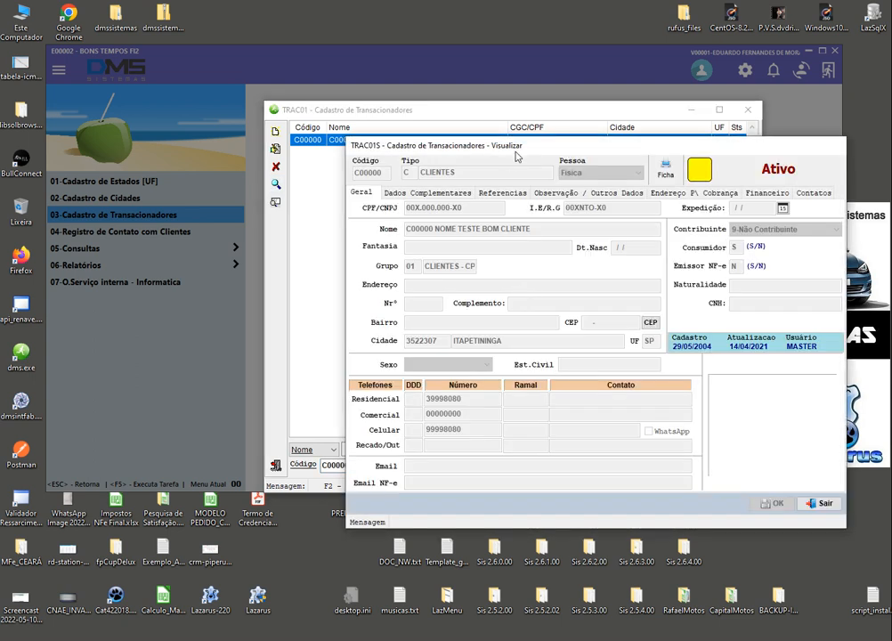
drag(515, 152, 452, 134)
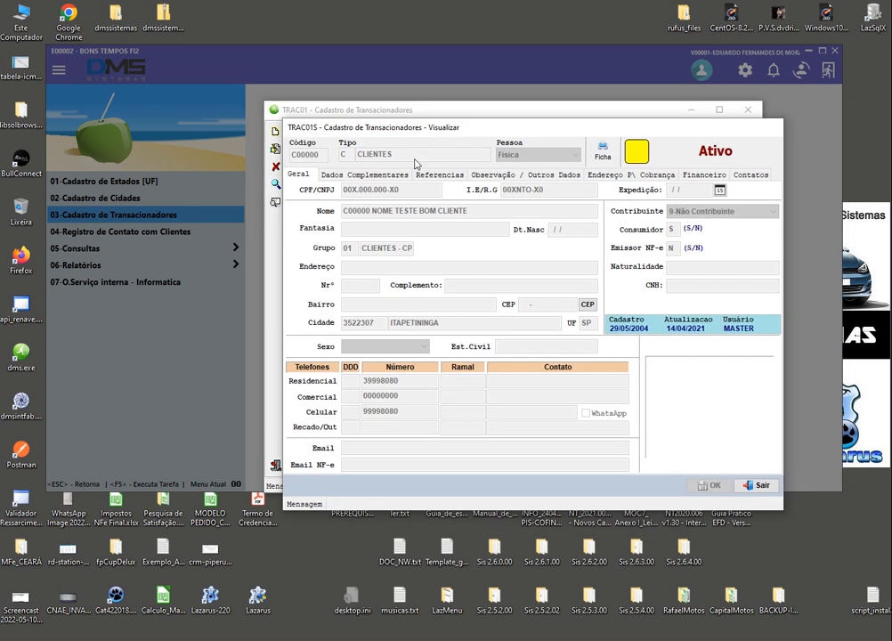
Review the complementary, references, observations, billing, financial, contacts and general tabs, then close the view
click(364, 175)
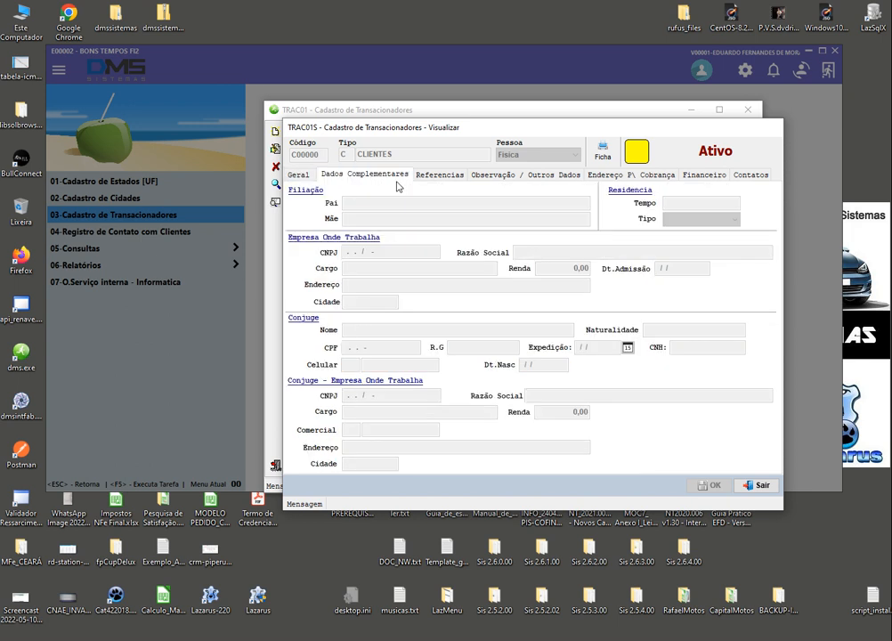
click(439, 174)
click(485, 176)
click(632, 176)
click(705, 175)
click(751, 174)
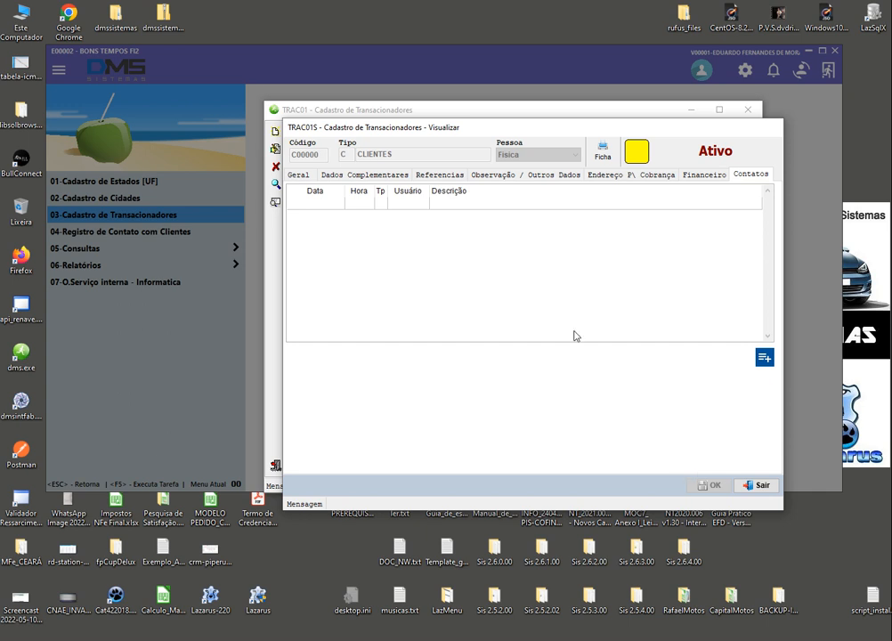
click(299, 176)
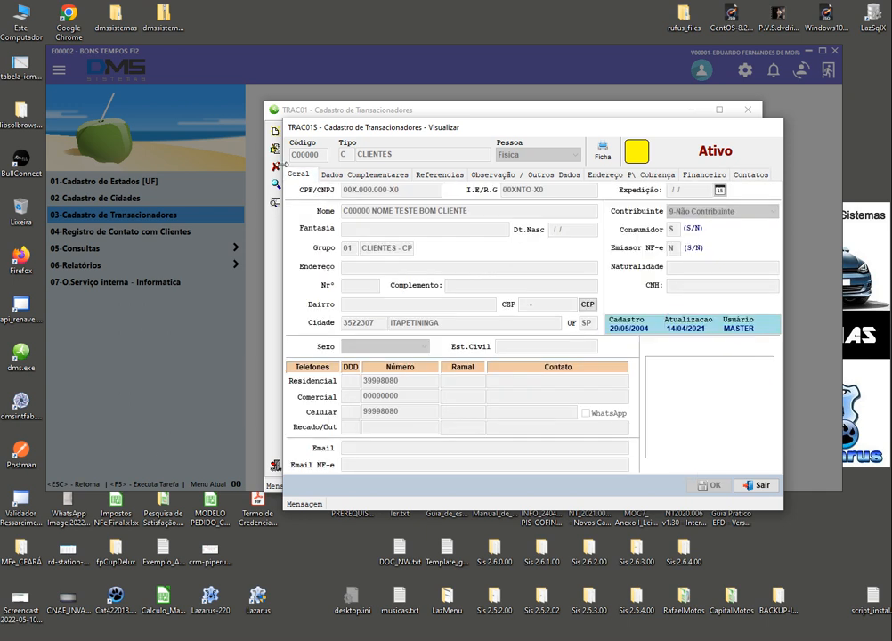
click(756, 486)
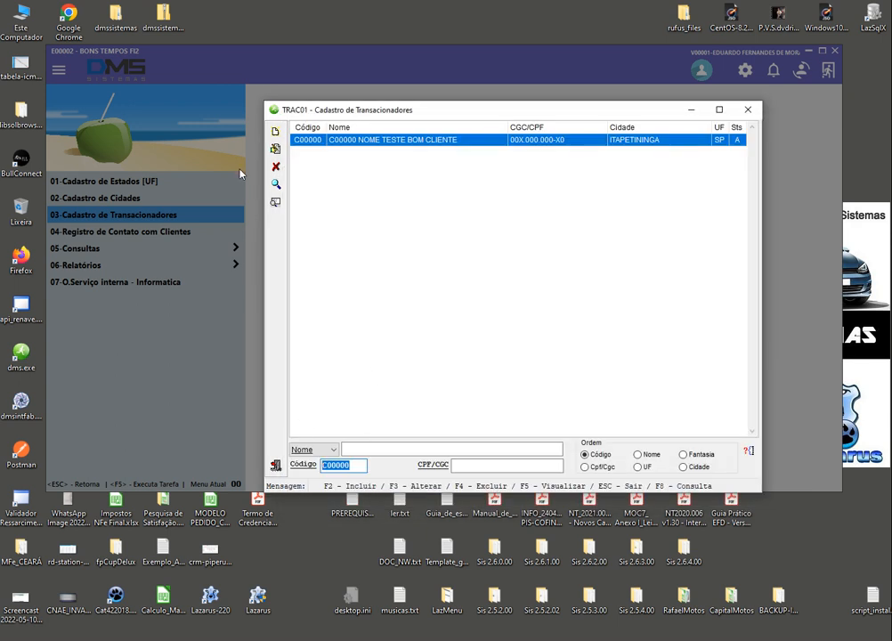
Try editing the first transactor record, dismiss the invalid maintenance error and close the form
click(276, 149)
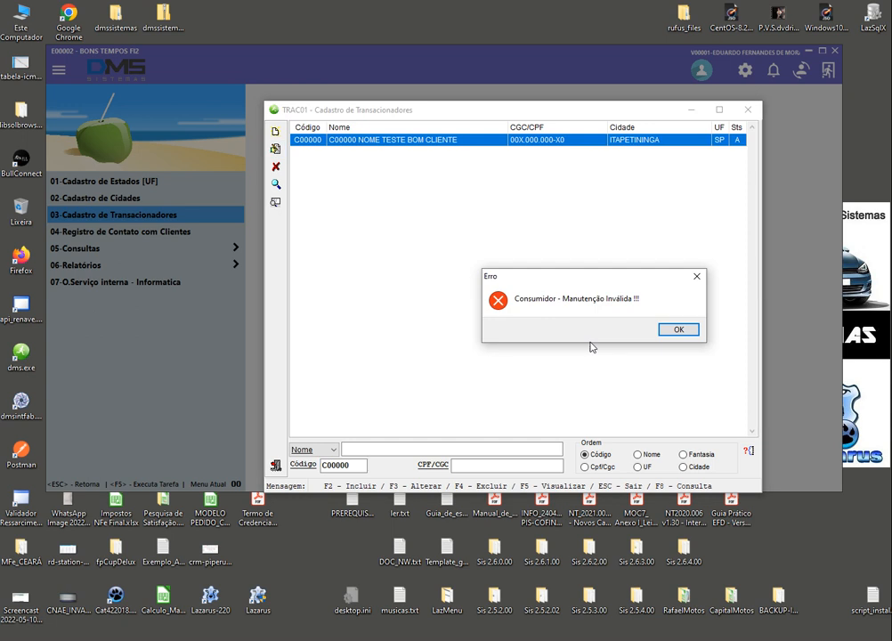
click(678, 330)
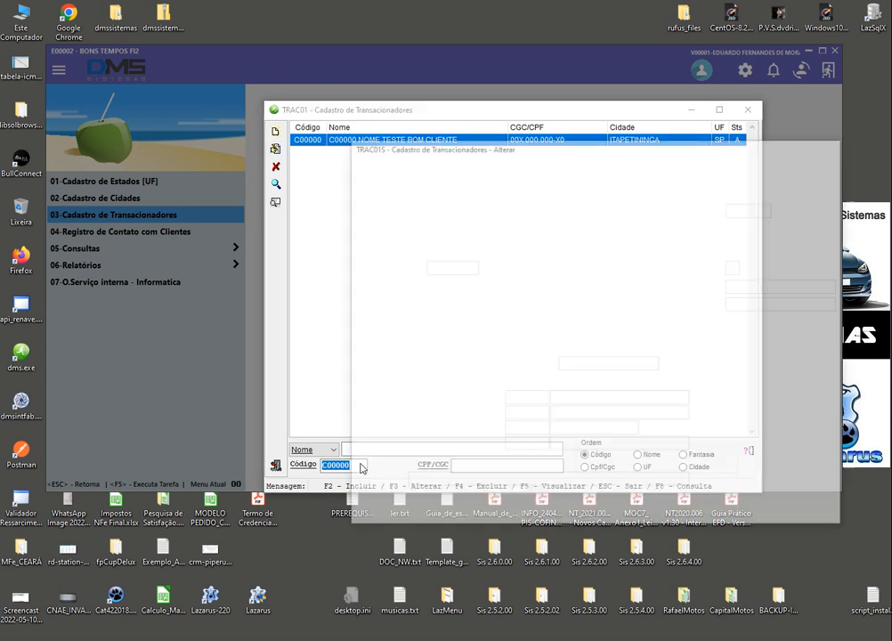
click(807, 503)
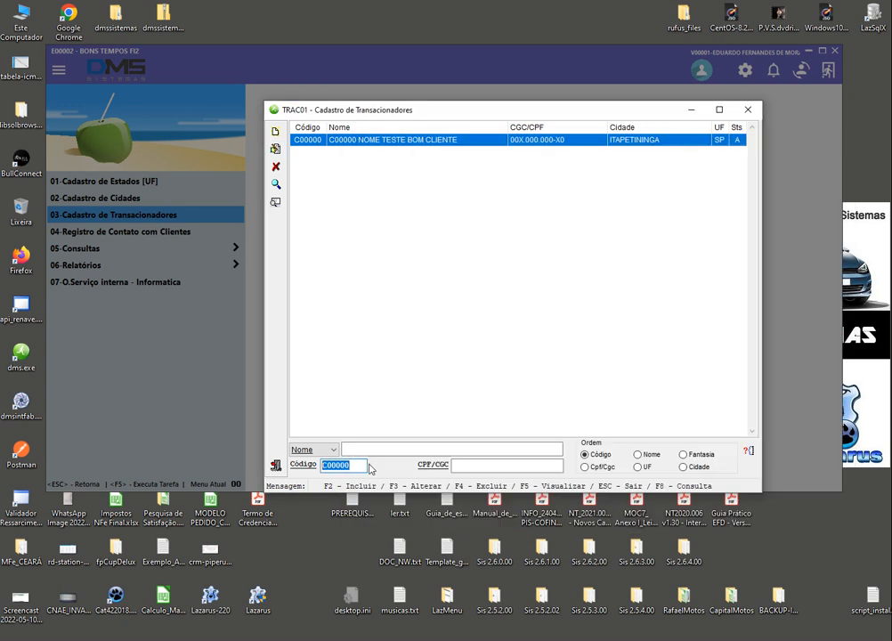
Open the test client's record by code, acknowledge the blocked-transactor notice, review it and exit
text(C0)
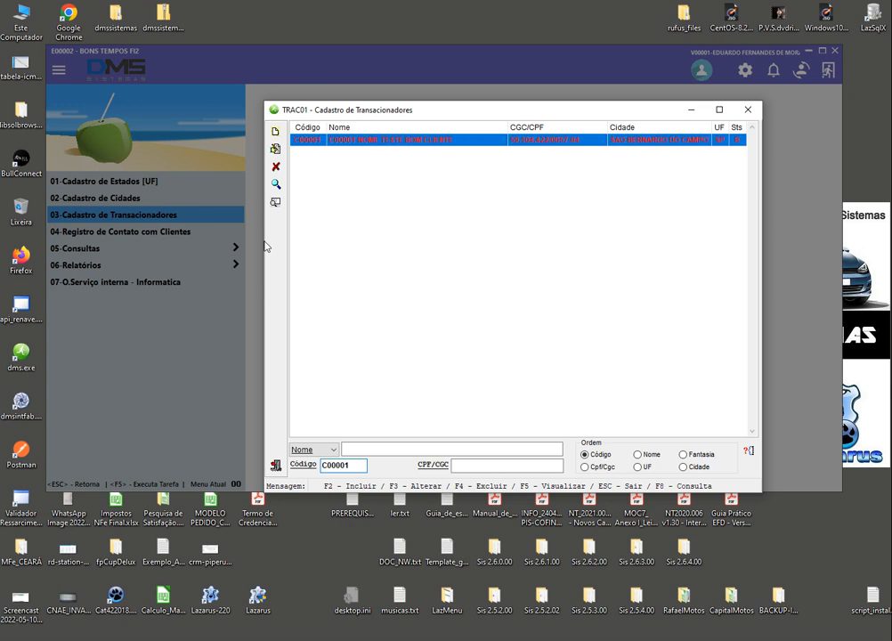
click(274, 151)
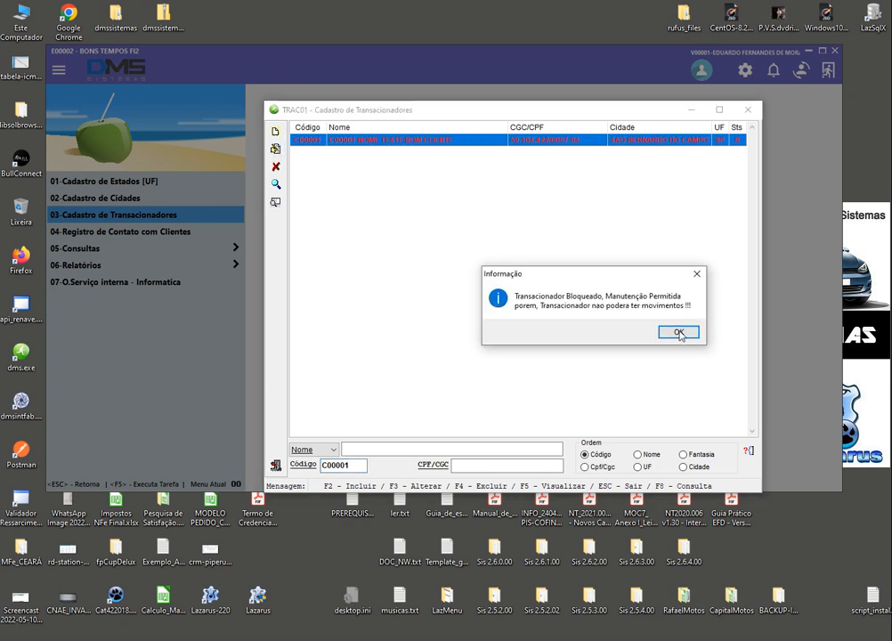
click(679, 333)
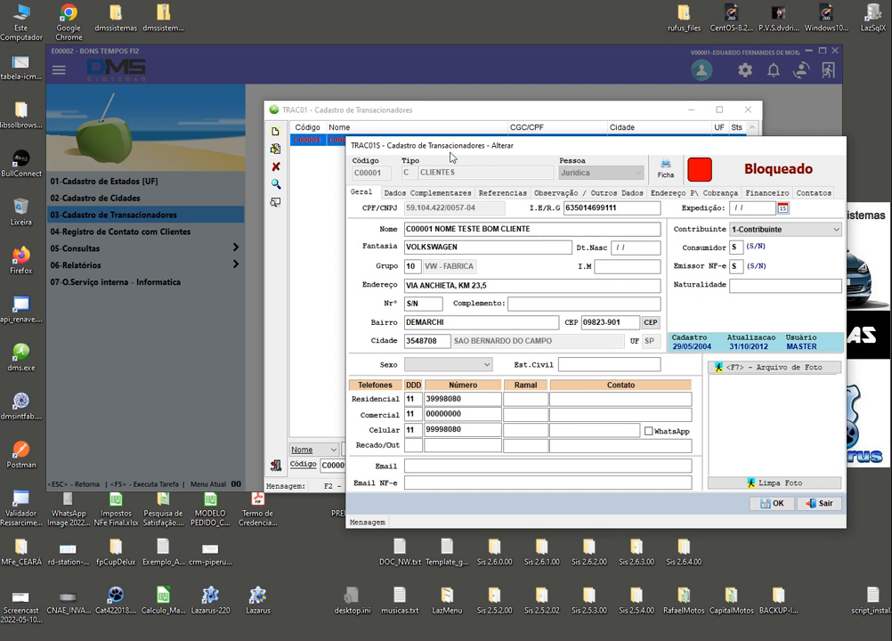
drag(450, 145, 388, 126)
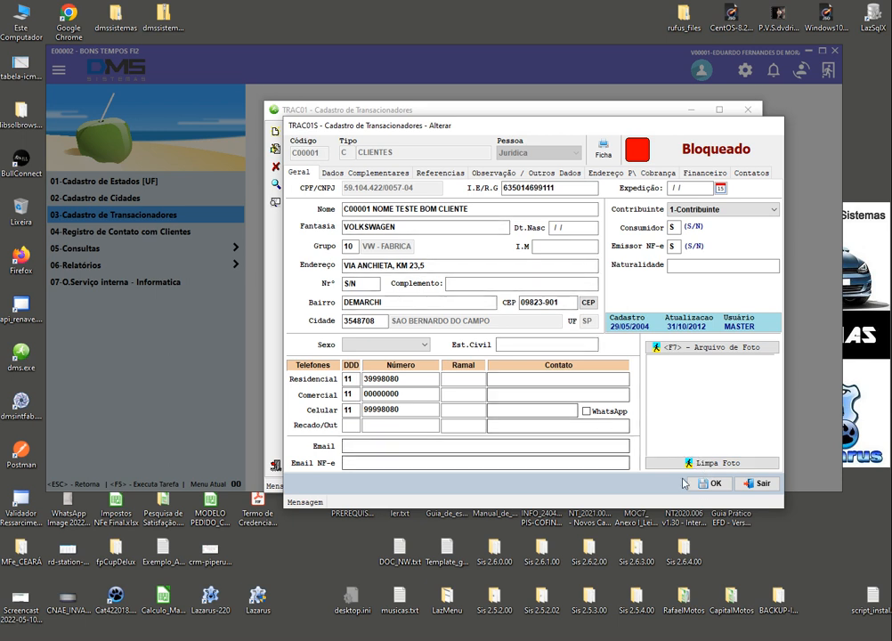
click(712, 485)
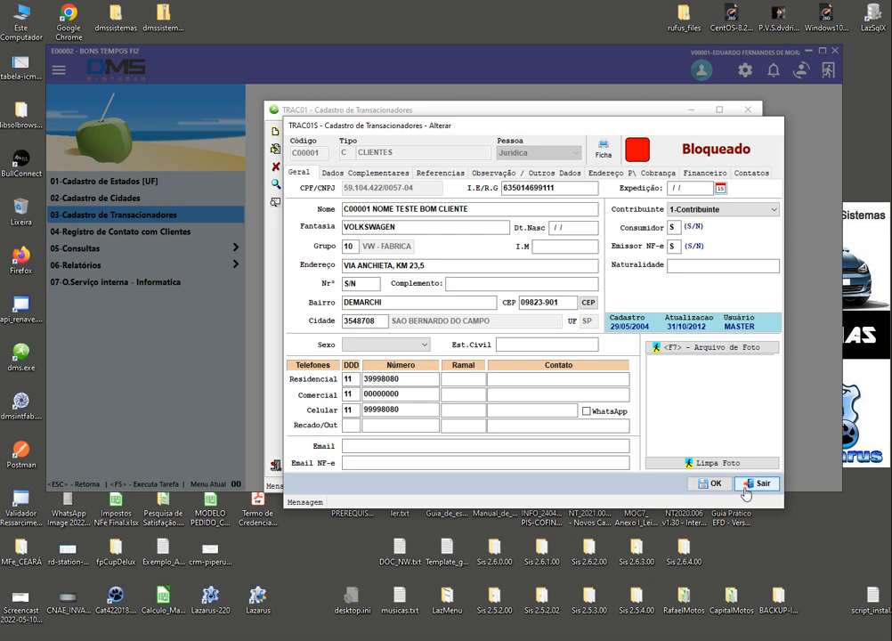
click(747, 485)
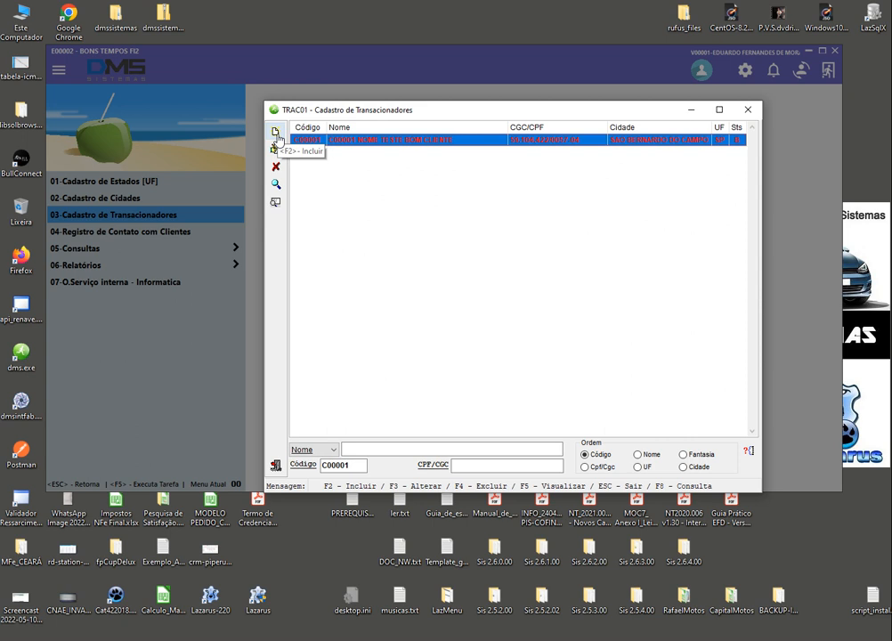
Start a new transactor record and choose CLIENTES as its type from the F10 type list
click(277, 134)
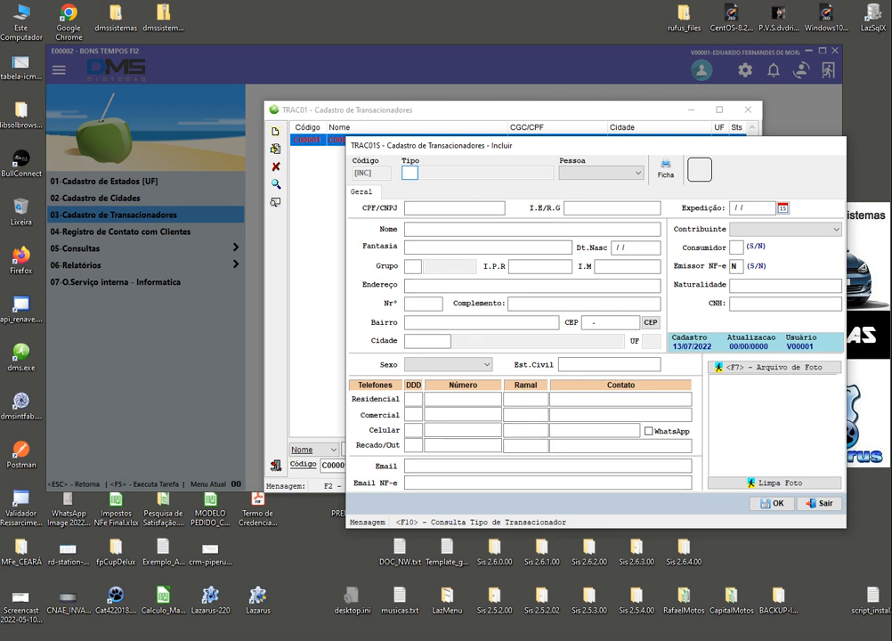
key(F10)
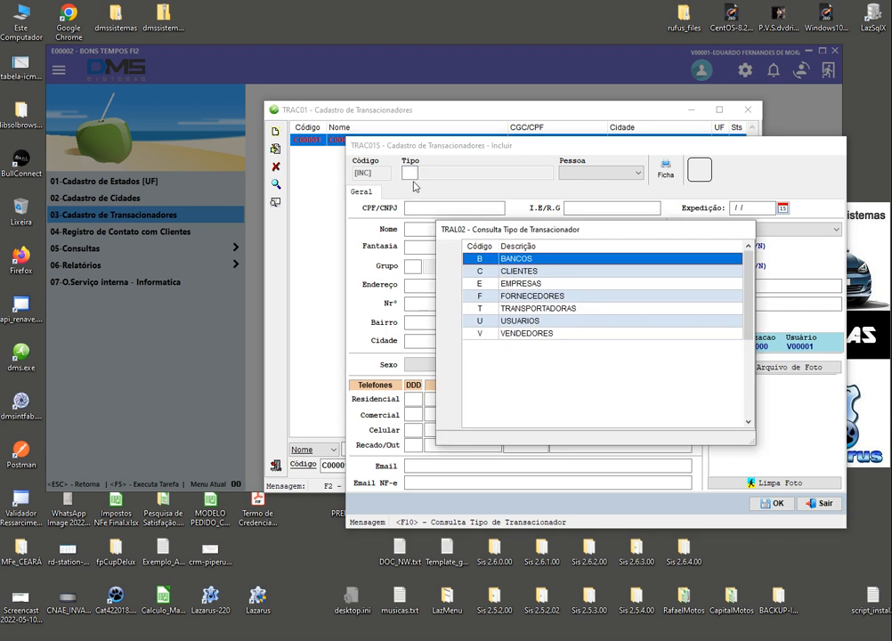
click(516, 270)
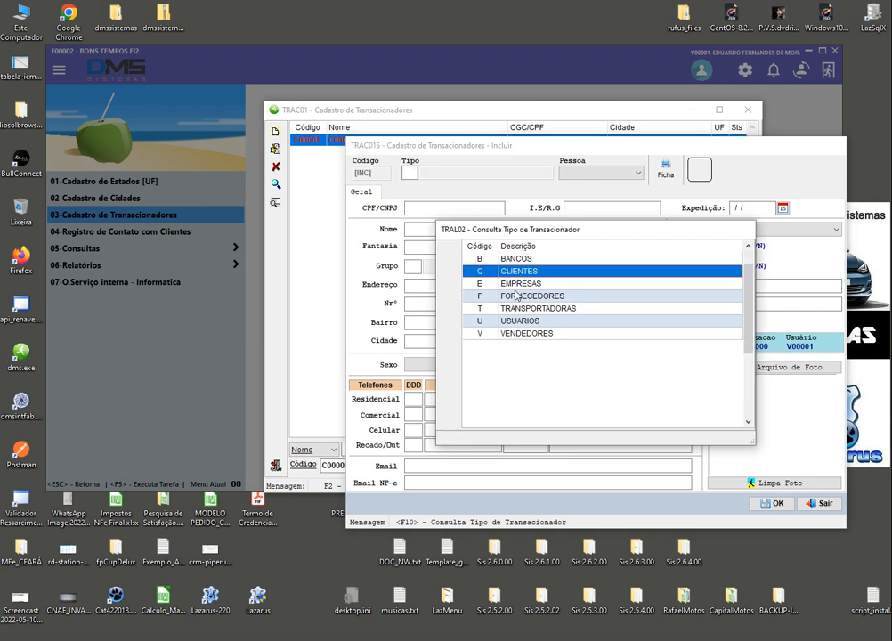
click(514, 294)
key(Down)
key(Down)
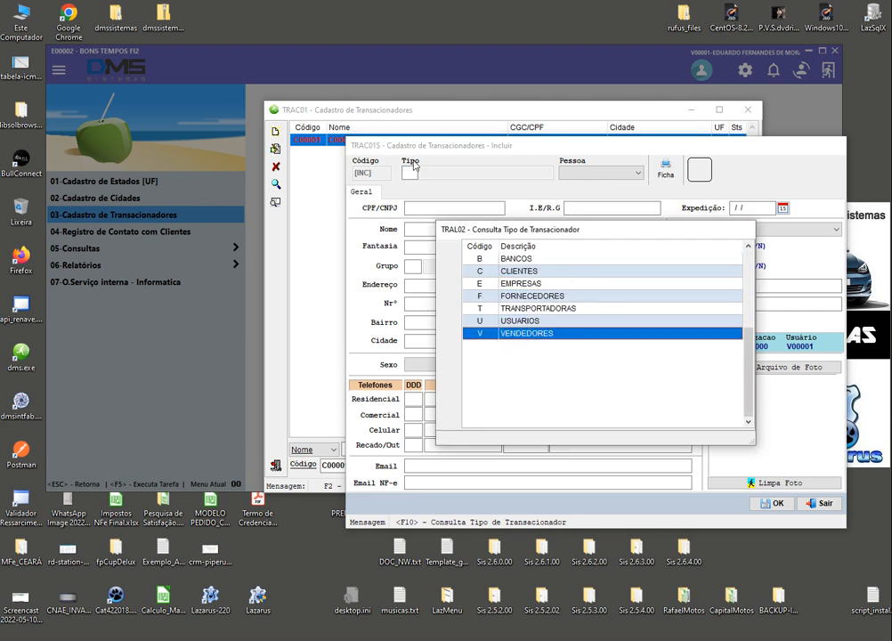
click(511, 260)
click(513, 274)
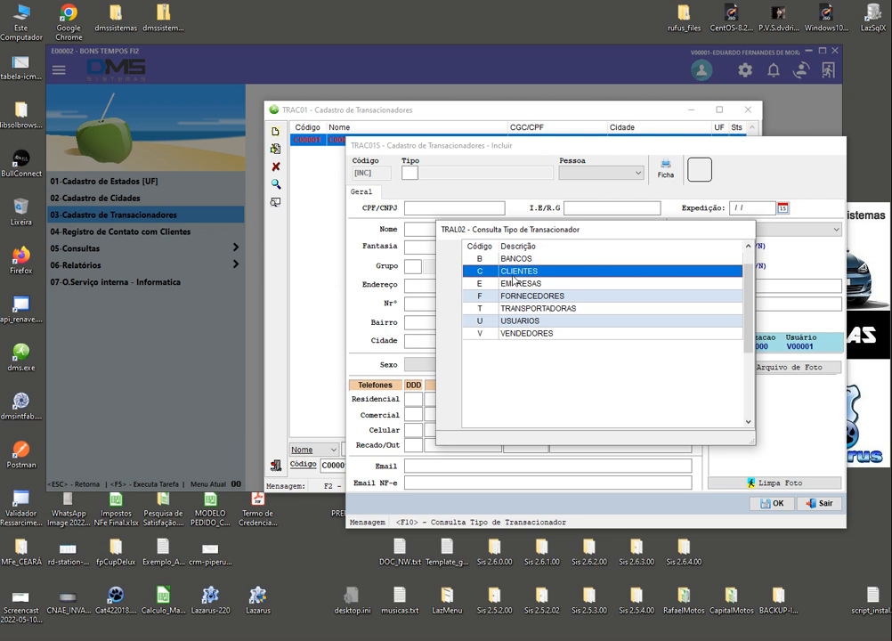
double_click(514, 276)
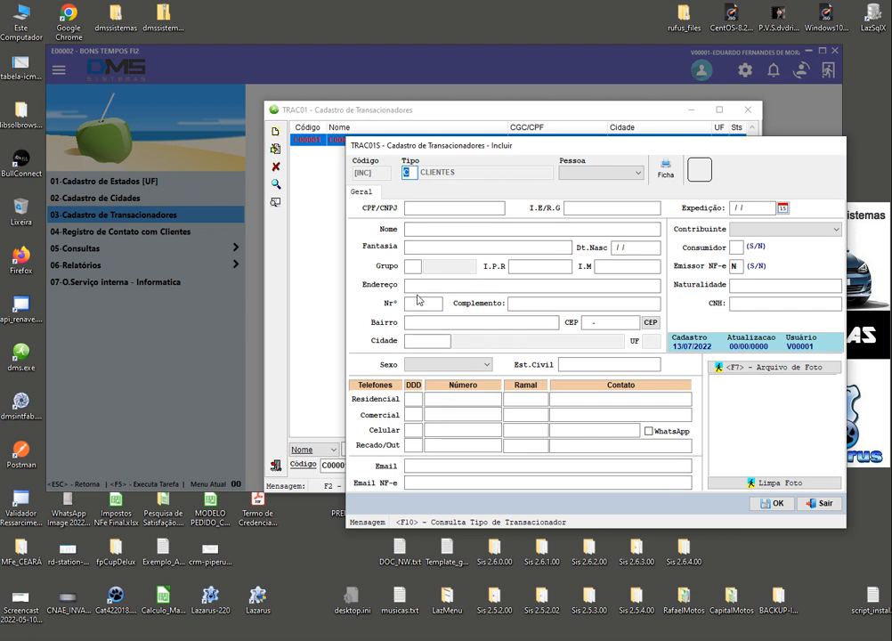
key(BackSpace)
Set the type code to C and the person type to Fisica
text(C)
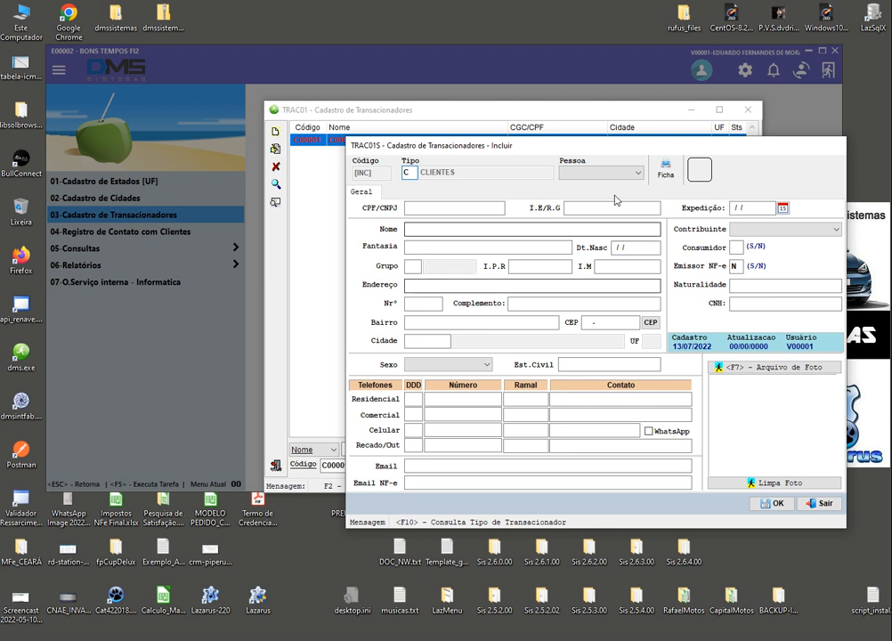
click(636, 172)
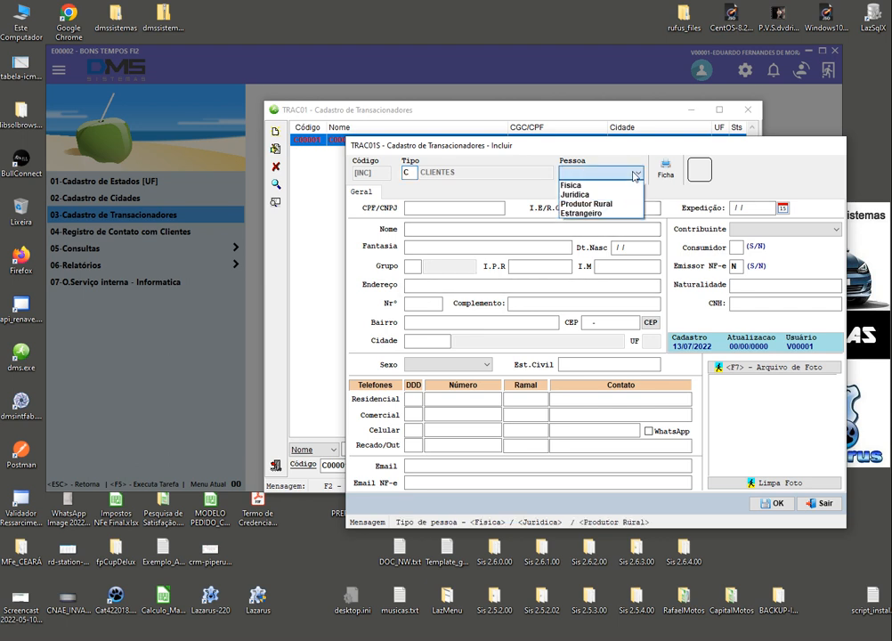
click(586, 186)
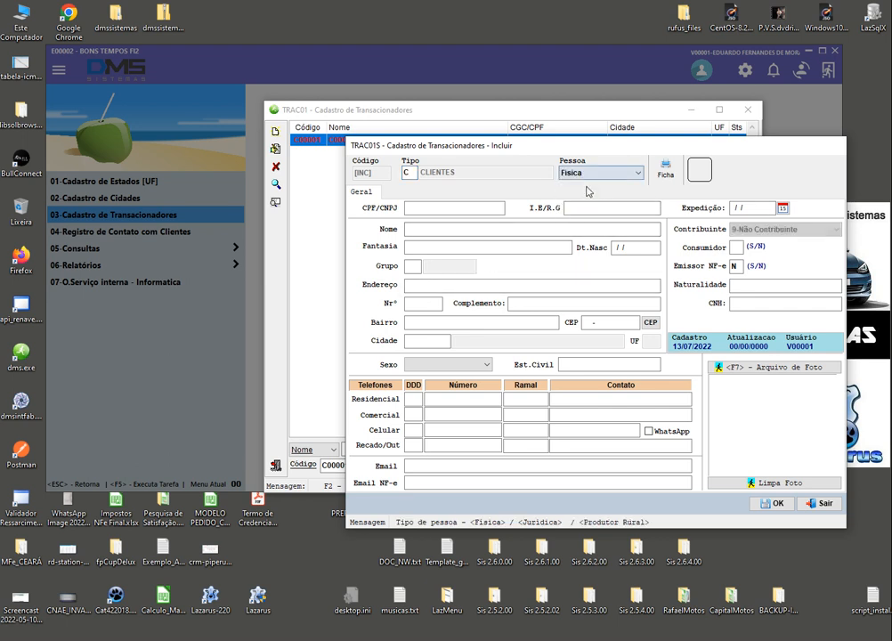
Enter the client's CPF, I.E/R.G, full name and trade name, leaving birth date blank
click(433, 210)
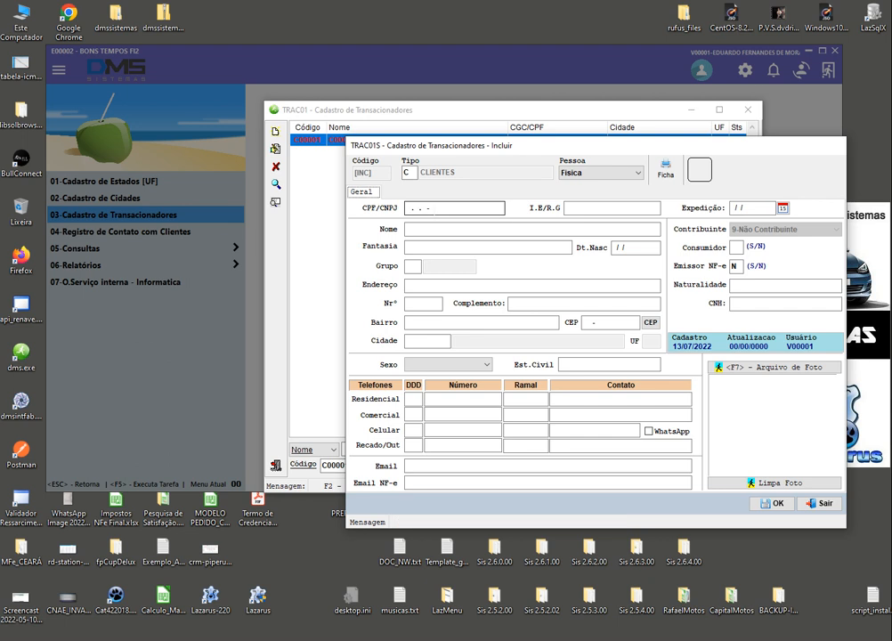
text(22222222222)
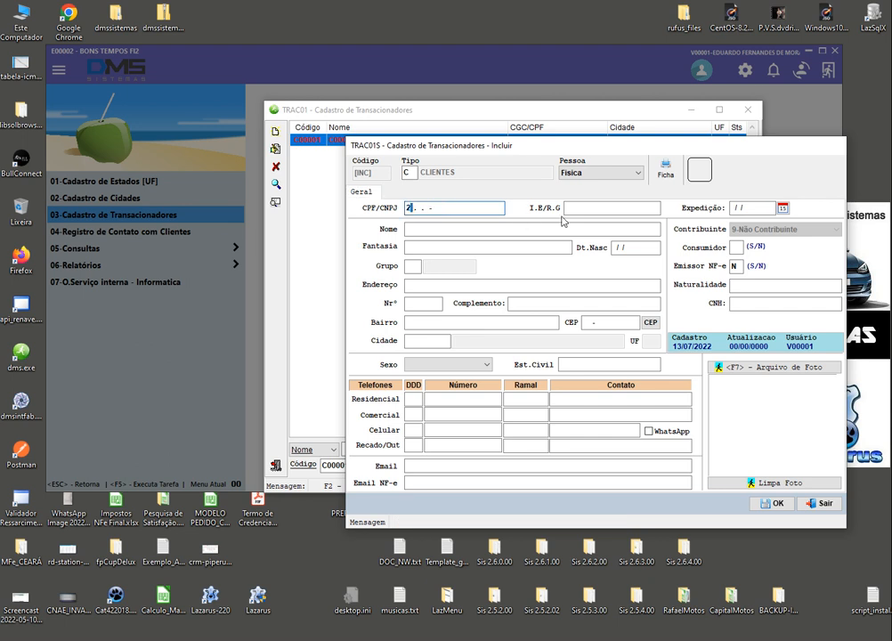
key(Tab)
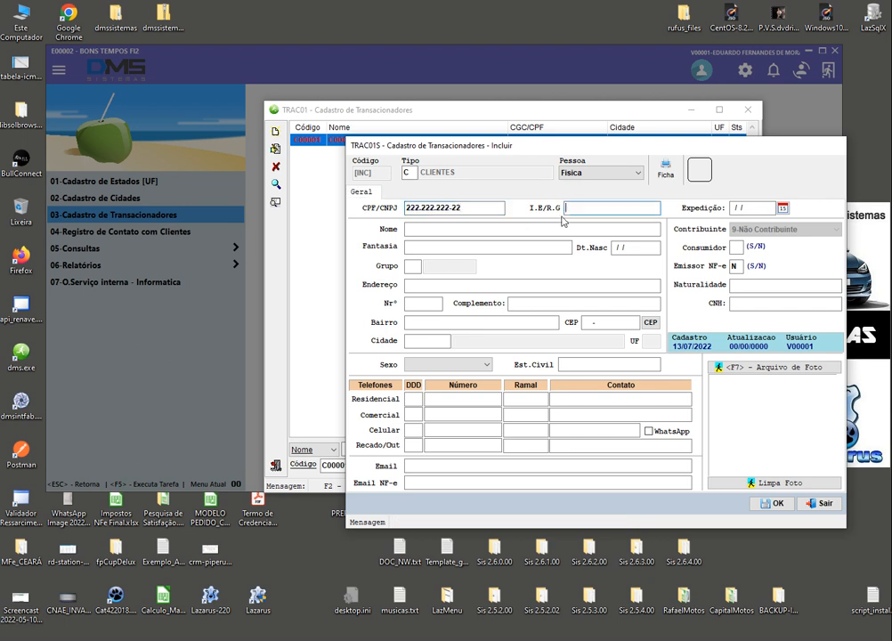
text(123)
key(Tab)
key(Tab)
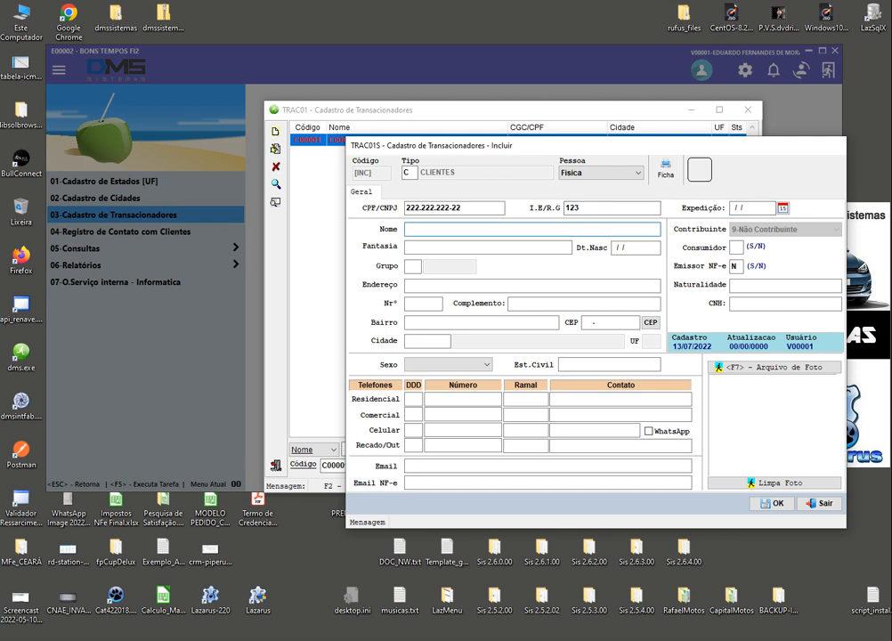
key(Tab)
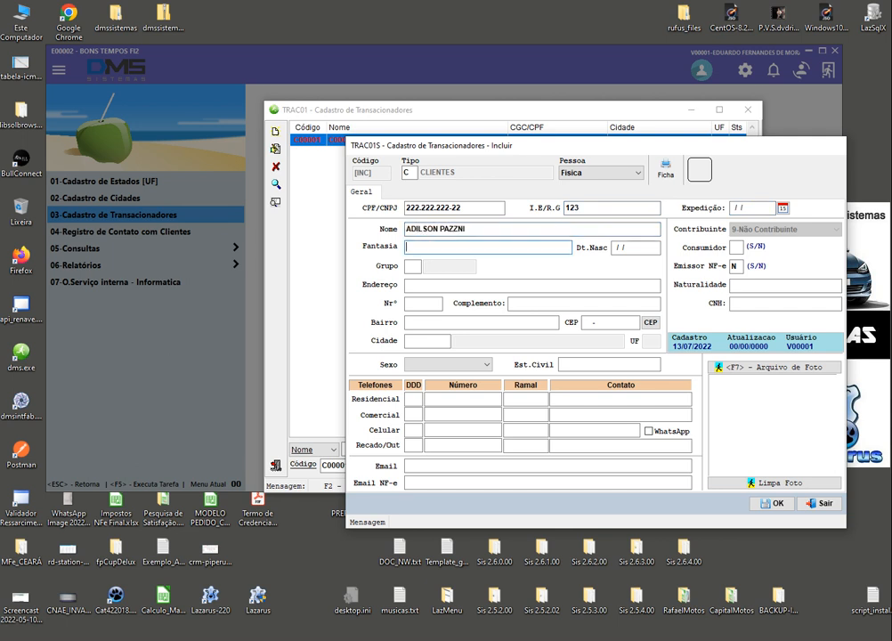
text(ADILSON)
key(Tab)
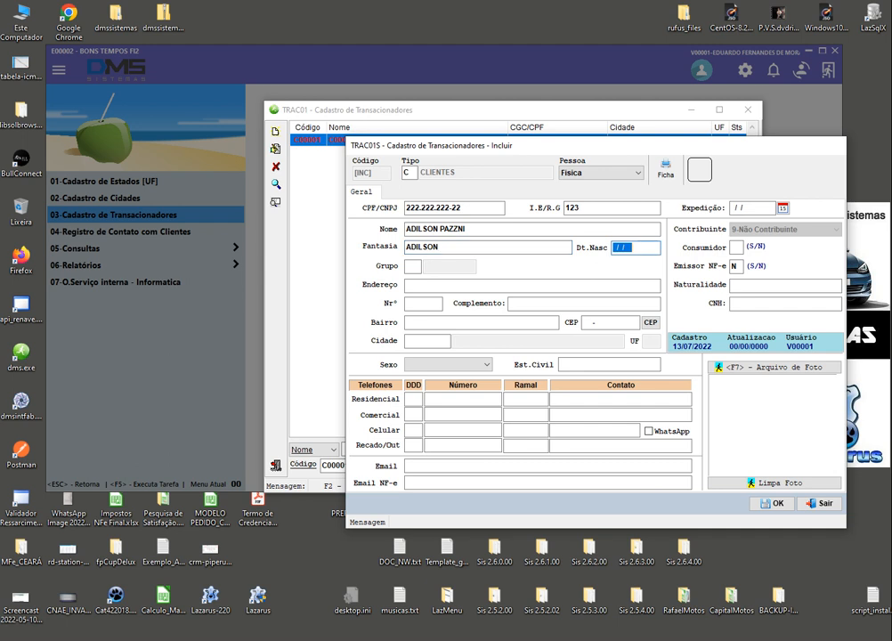
key(Tab)
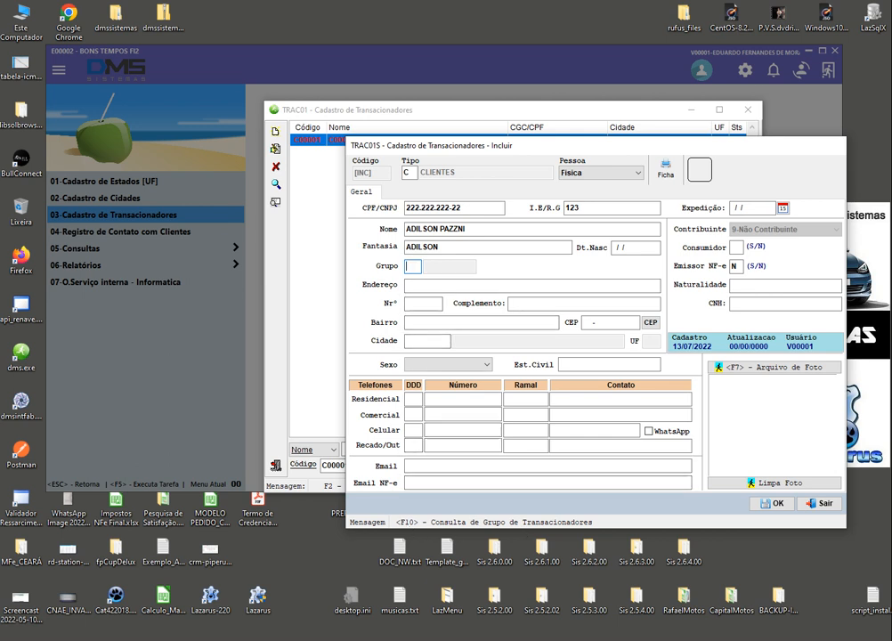
Assign the client to group 01 CLIENTES from the F10 group list
key(F10)
key(Down)
key(Down)
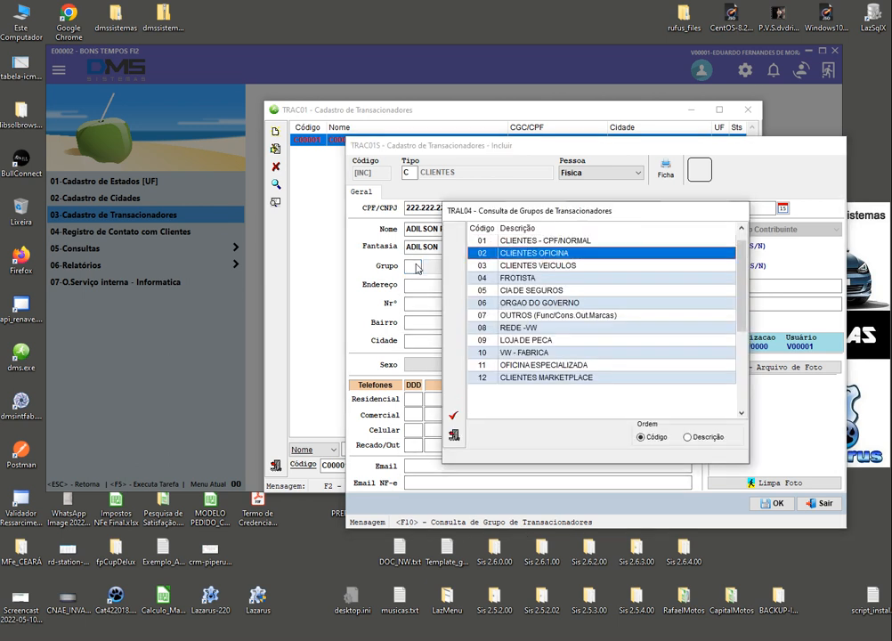
key(Up)
key(Up)
key(Return)
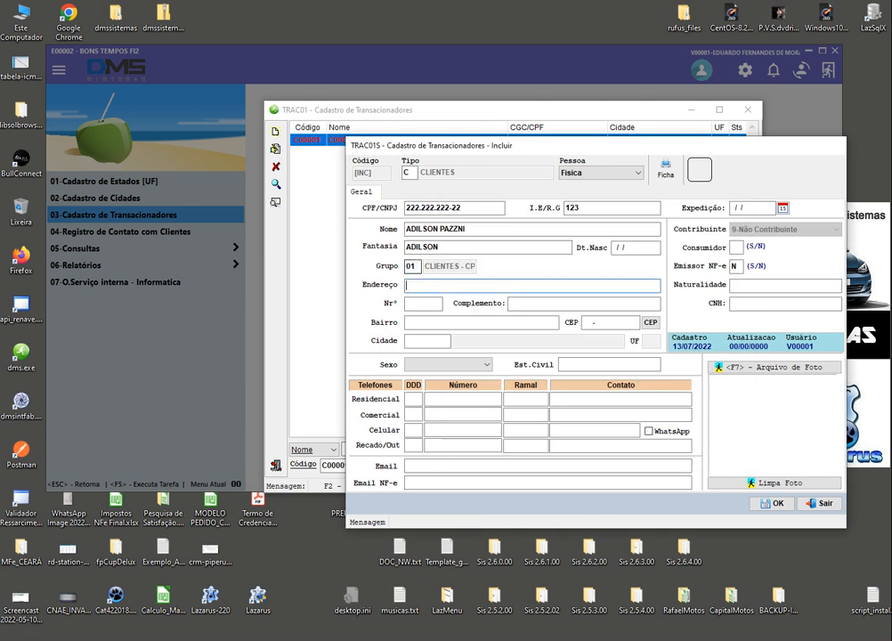
Enter the client's street, house number, district and postcode, skipping the complement
text(RUA )
text(S/N)
key(Return)
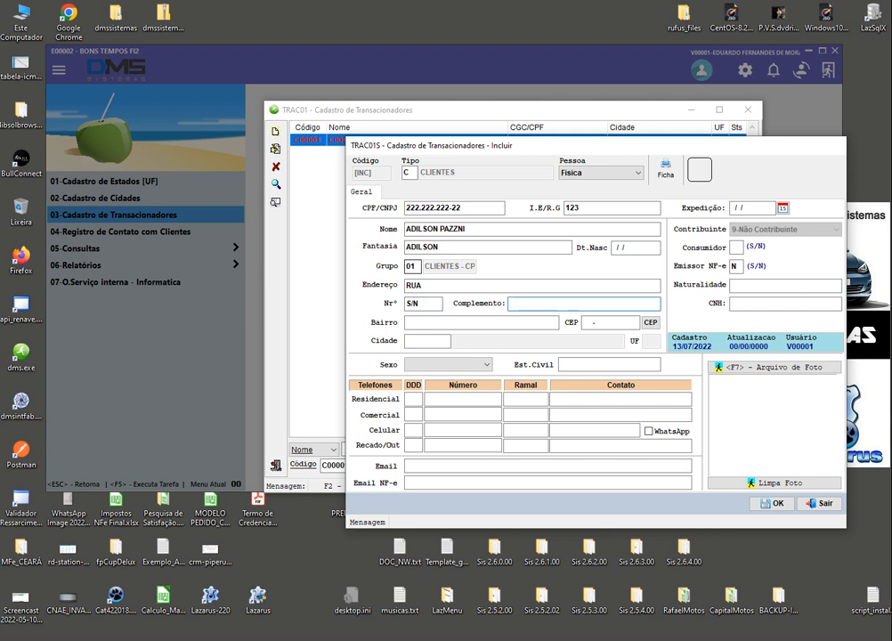
key(Return)
text(ADA)
key(Return)
text(182  )
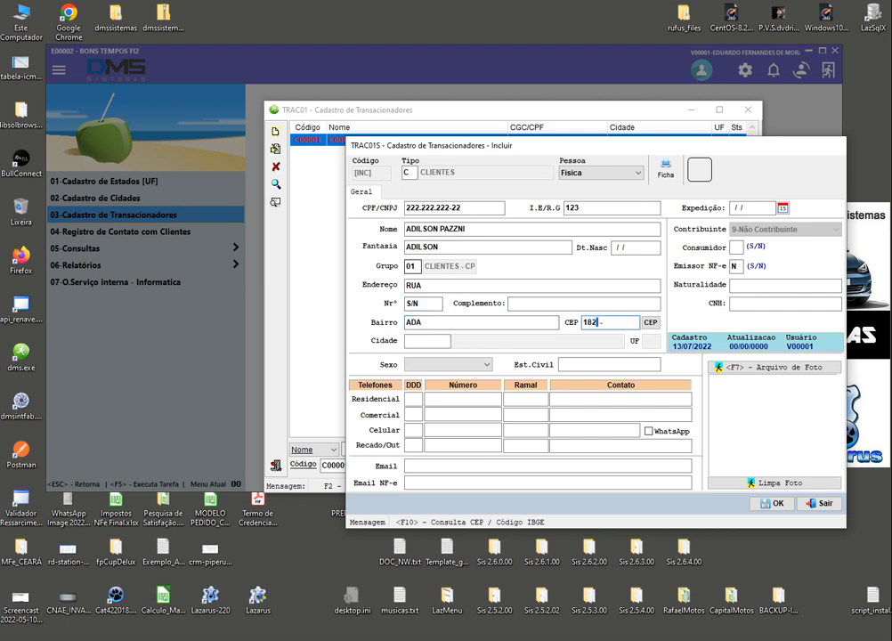
text(00-000)
key(Return)
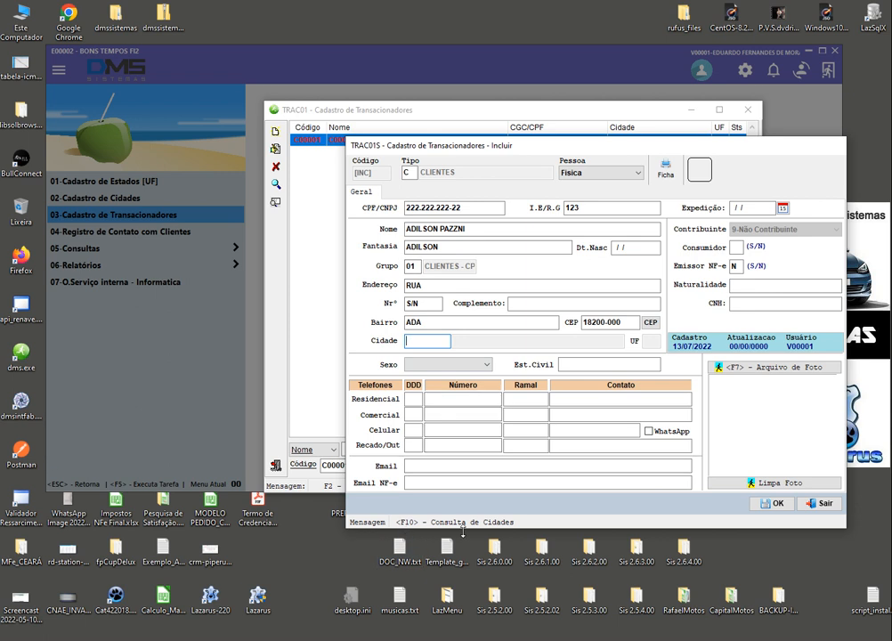
Search the city lookup for ITAPE cities, order results by name, and select ITAPETINGA
key(F10)
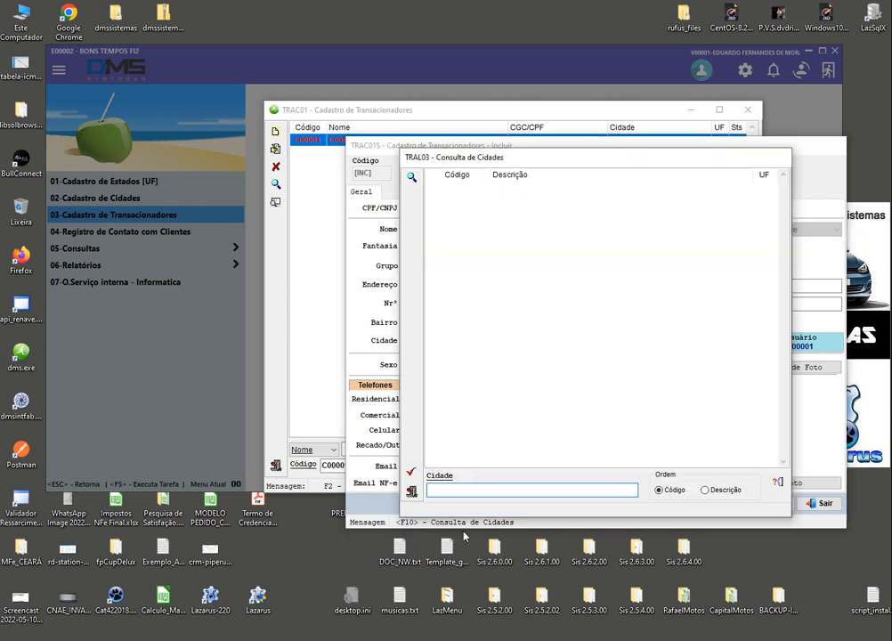
text(ITAPETININGA)
key(Return)
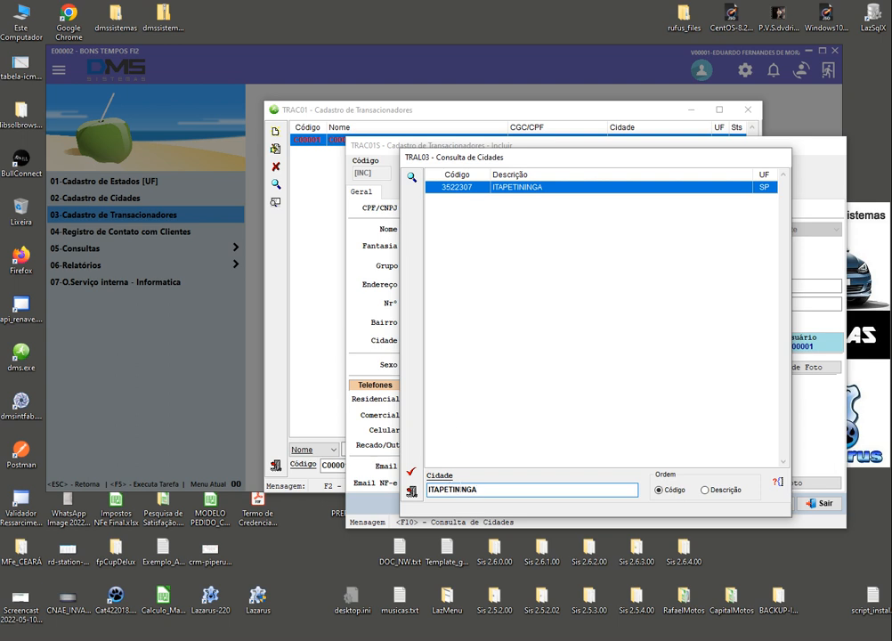
double_click(483, 491)
text(ITAPE)
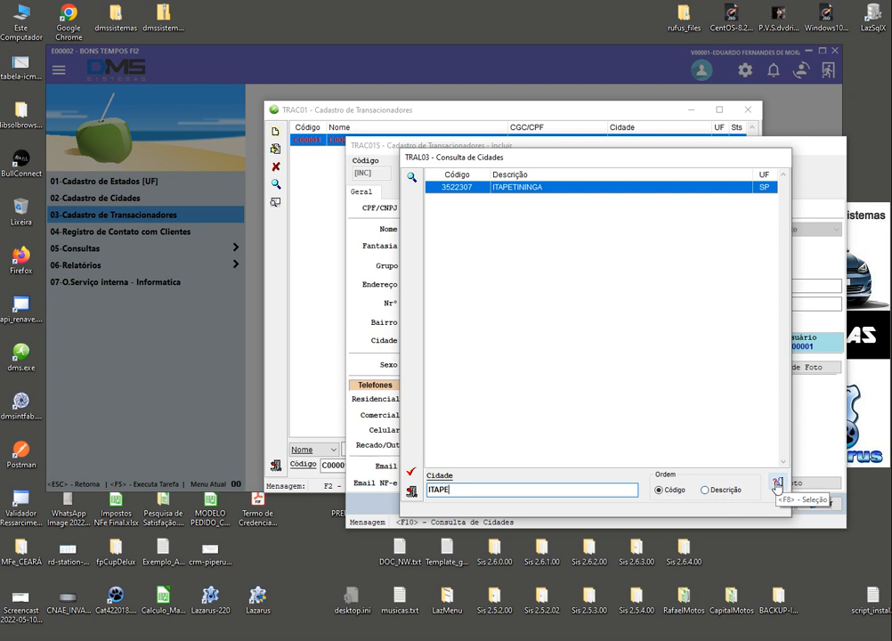
click(777, 485)
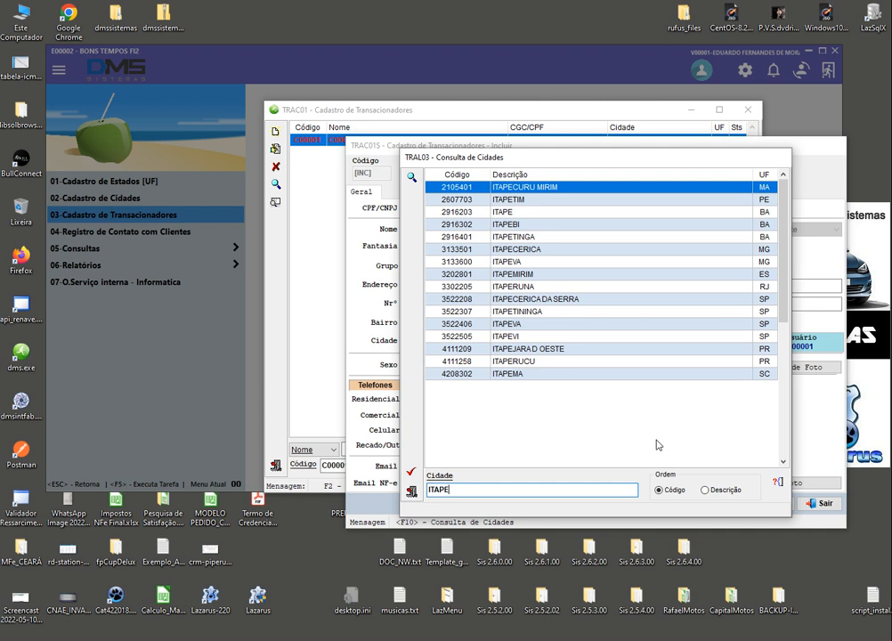
click(712, 490)
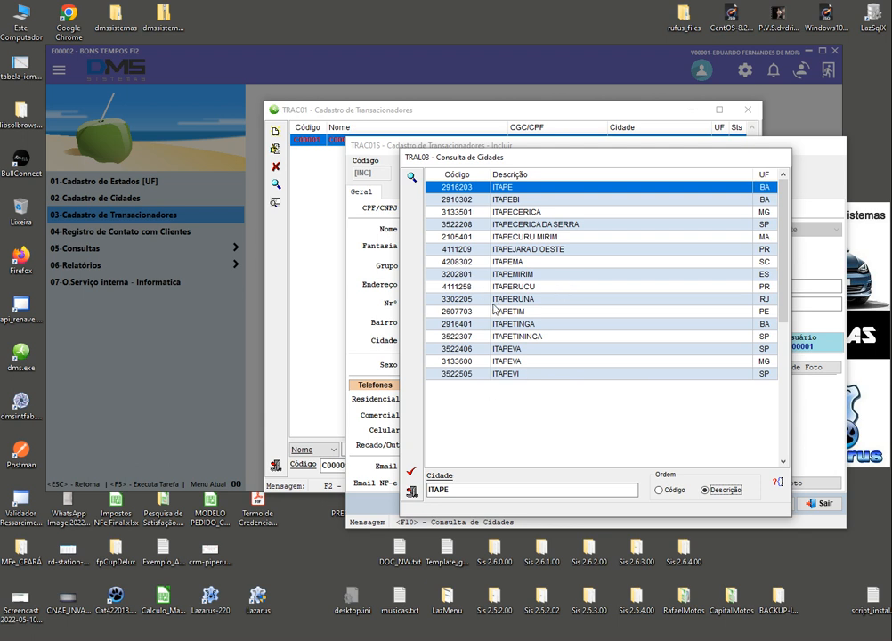
click(519, 326)
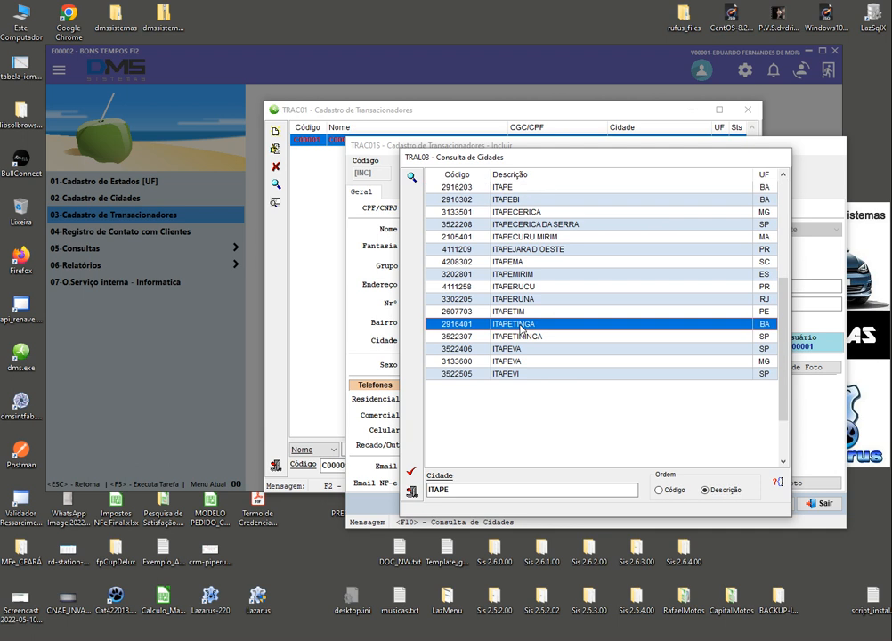
Set the client's city to ITAPETININGA and move past the phone fields
click(543, 337)
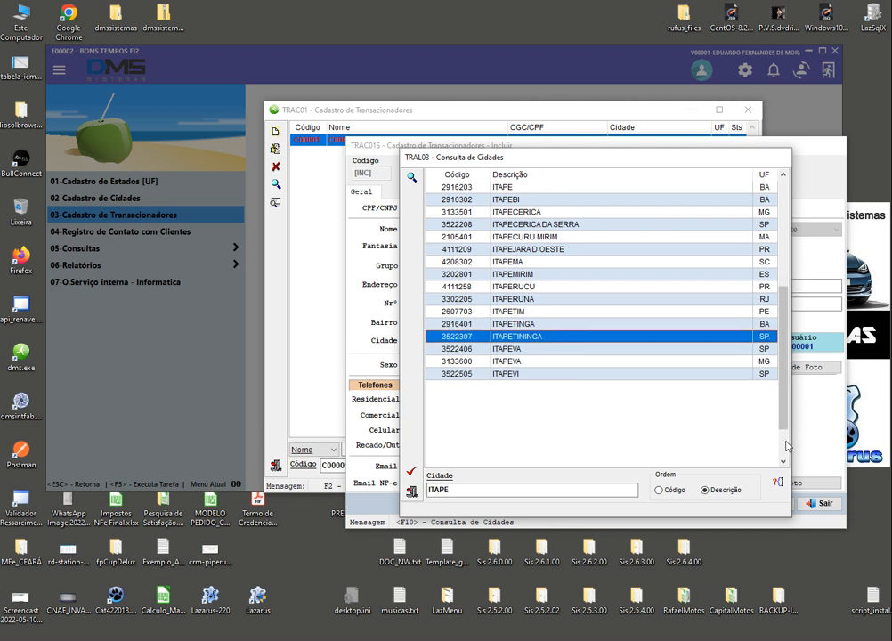
double_click(545, 336)
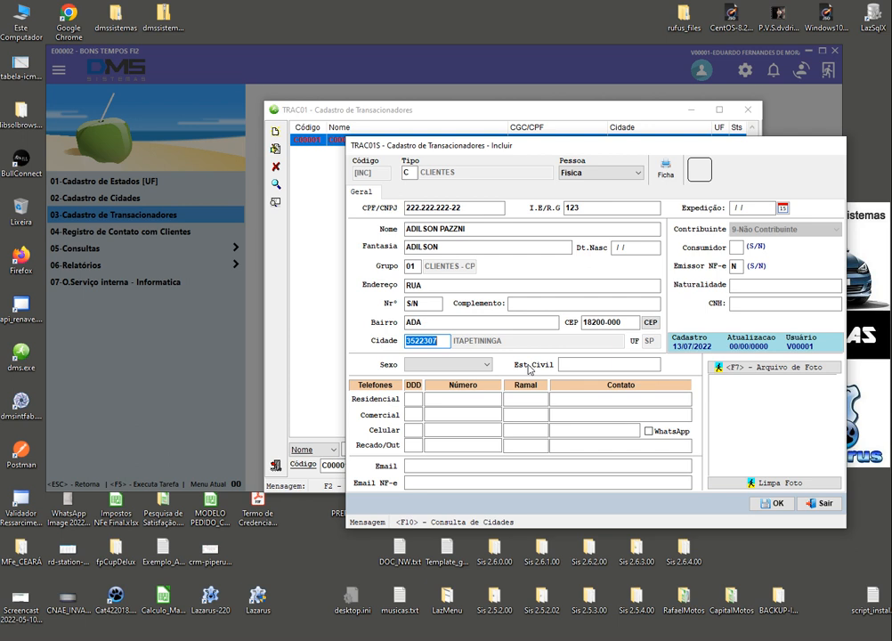
key(Return)
key(Return)
key(Return)
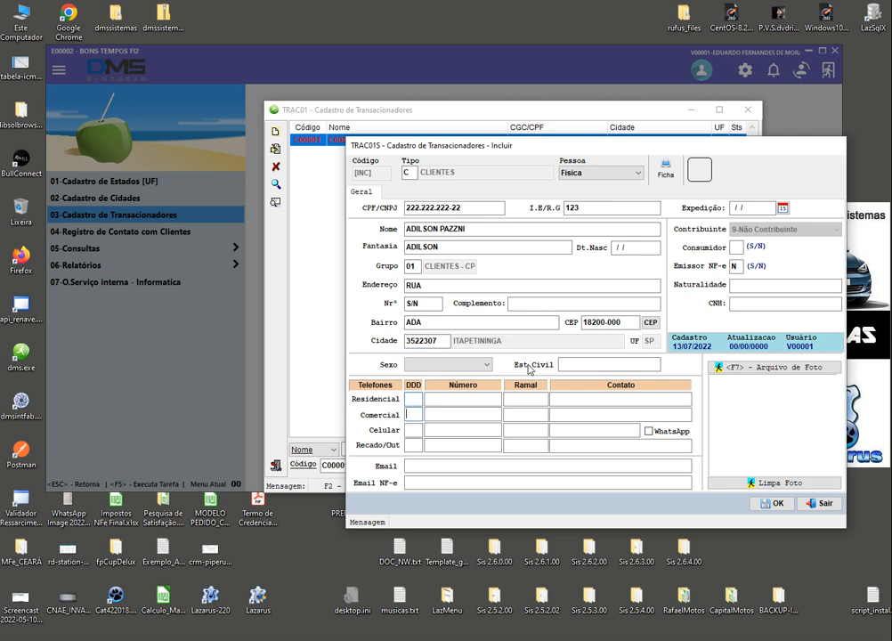
key(Return)
key(Return)
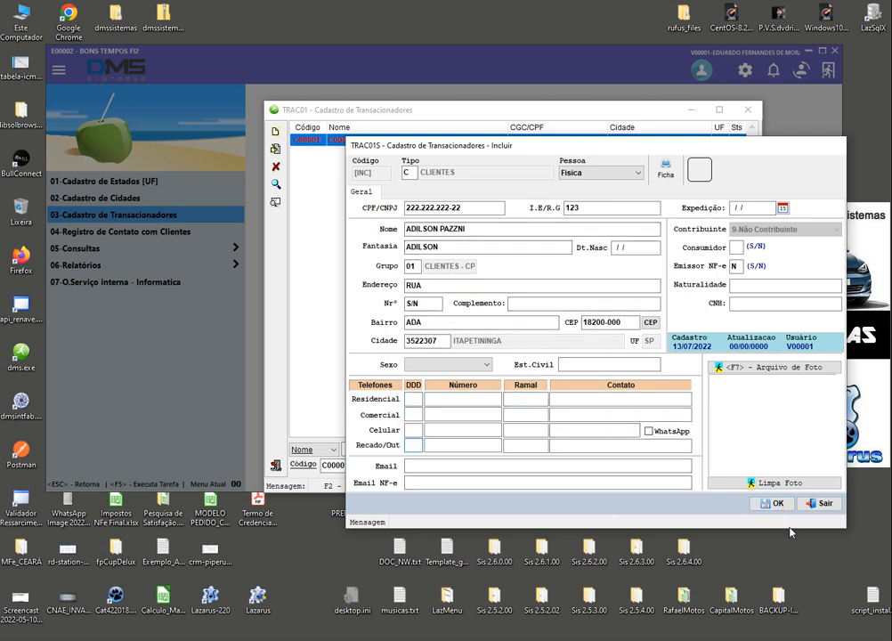
Close the new-client form, clear the code filter and close the transactor register
click(815, 502)
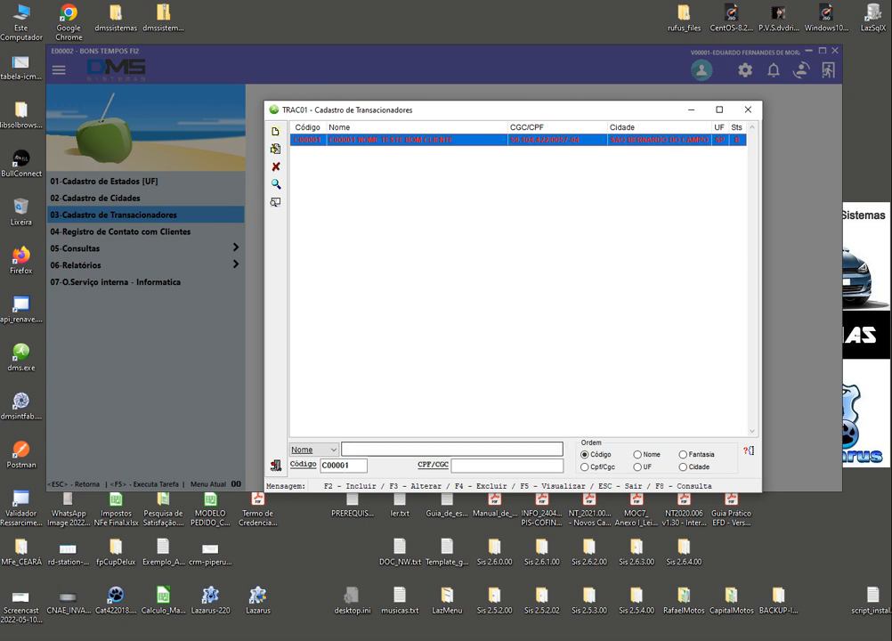
drag(355, 465, 274, 455)
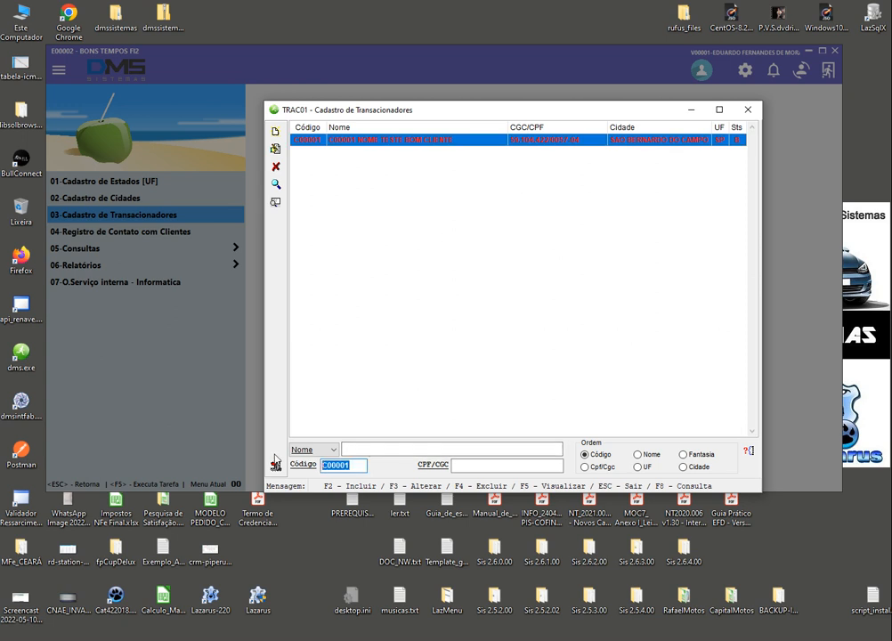
key(BackSpace)
click(277, 465)
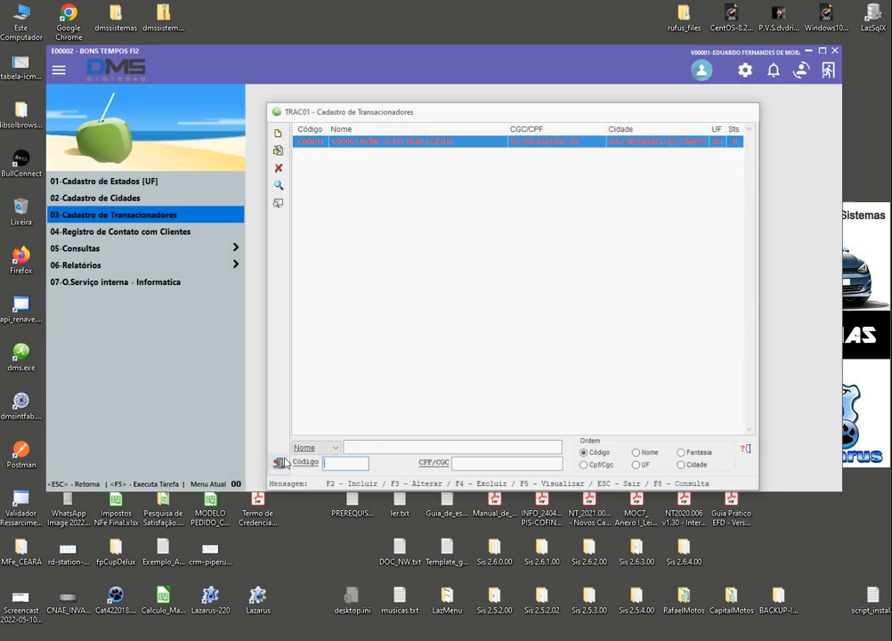
Switch user, logging in as MASTER with the account password
key(Escape)
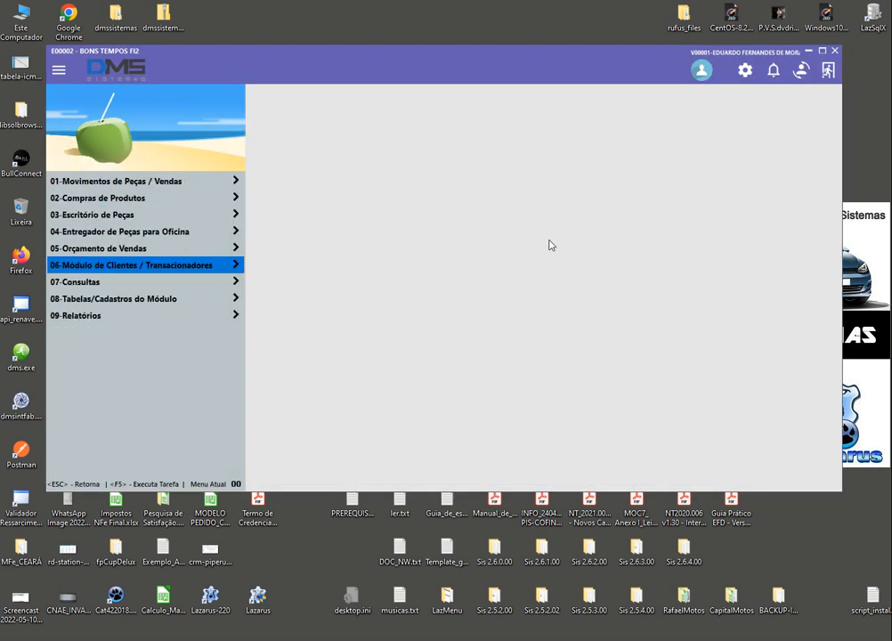
key(Escape)
text(MAST)
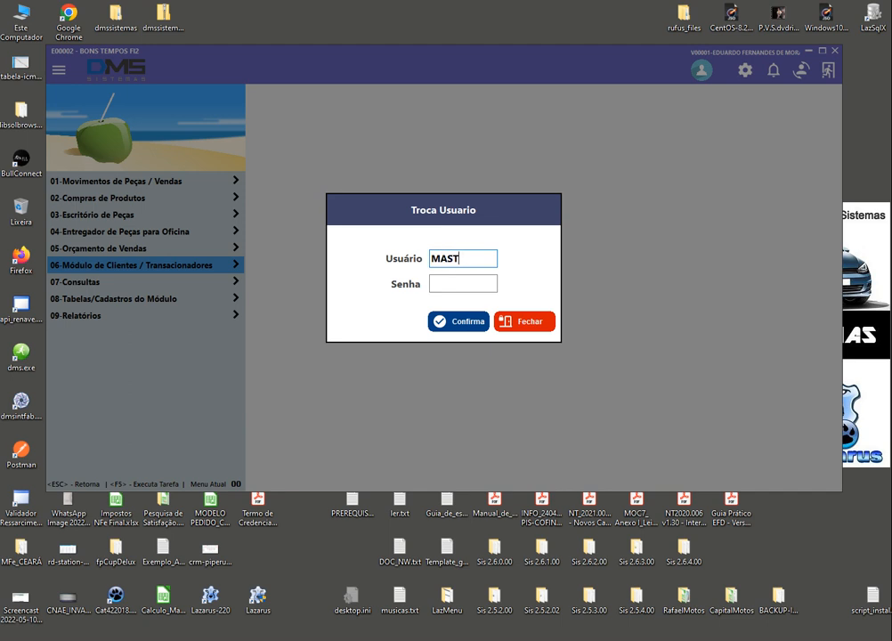
text(ER)
key(Tab)
text(****)
key(Return)
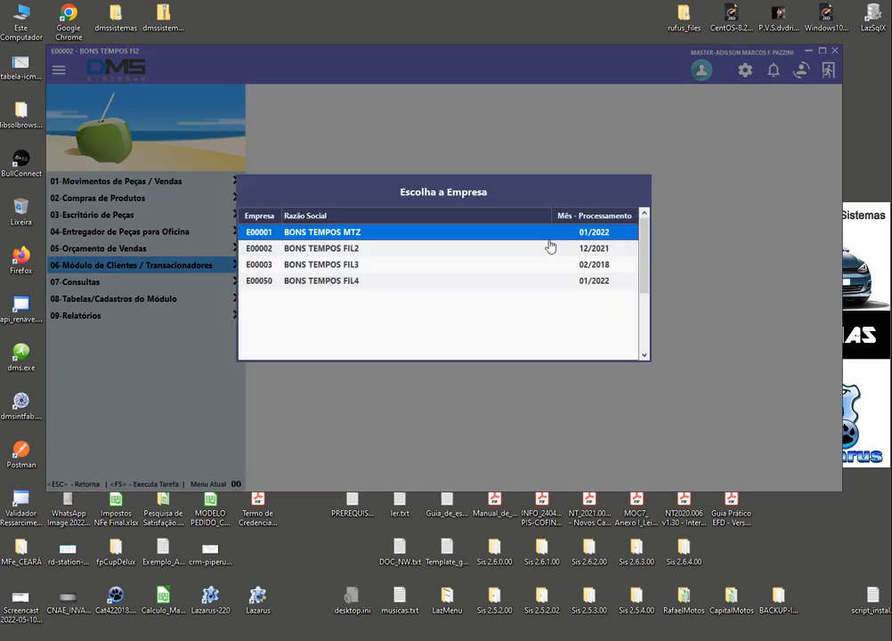
Enter company BONS TEMPOS MTZ and open 01-Abertura de Orçamento / O.S. in the workshop module
key(Return)
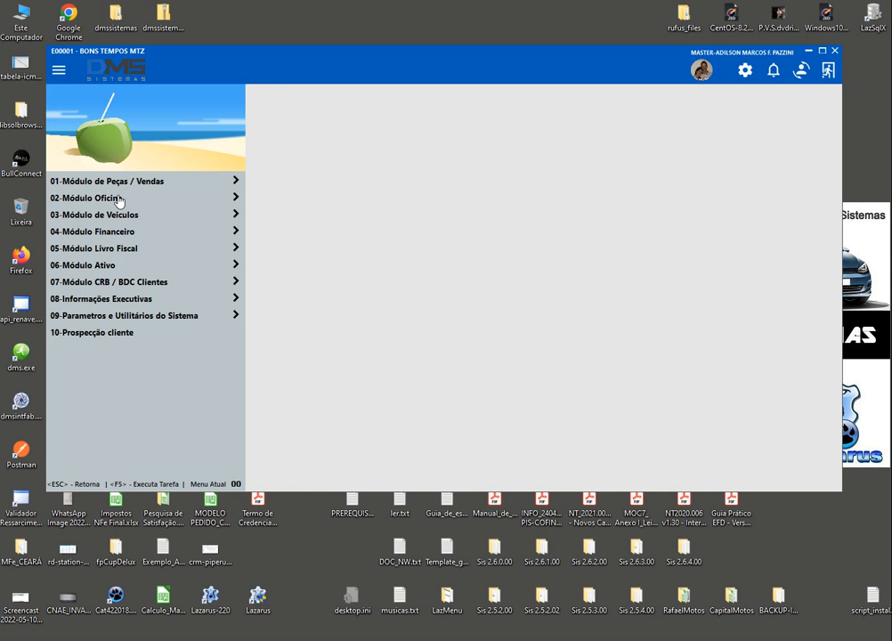
click(119, 202)
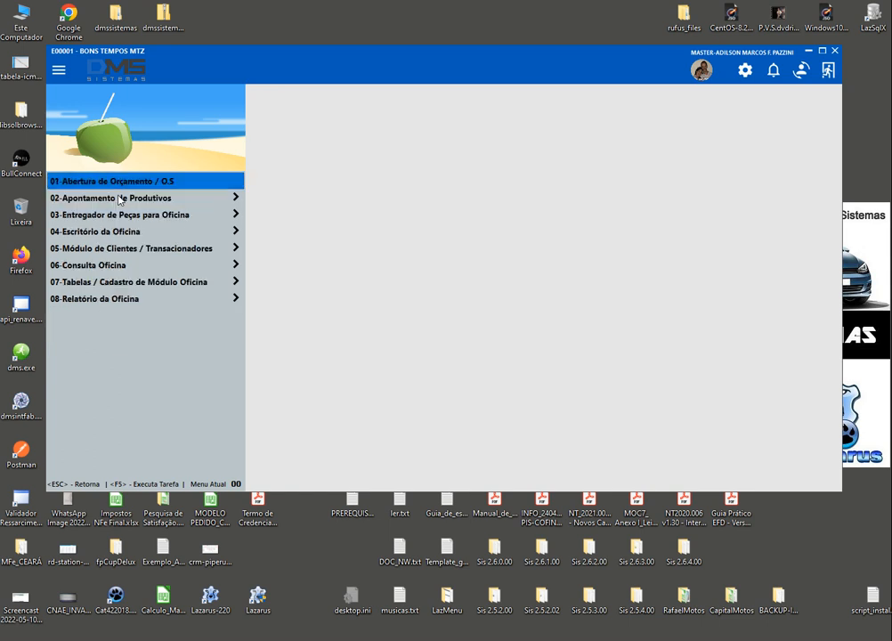
key(Return)
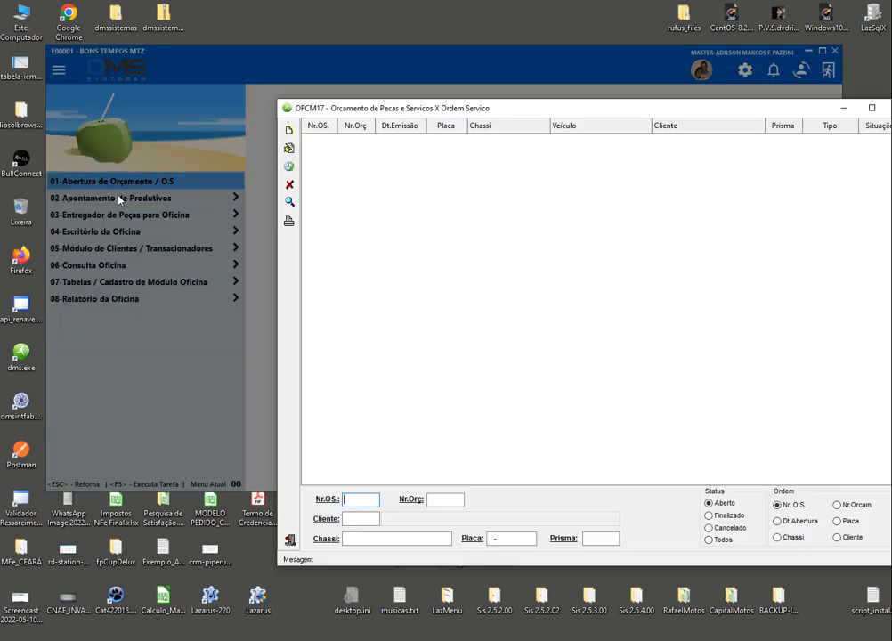
Load the Aberto (open) service orders in OFCM17 and select order 149432
drag(348, 109, 233, 48)
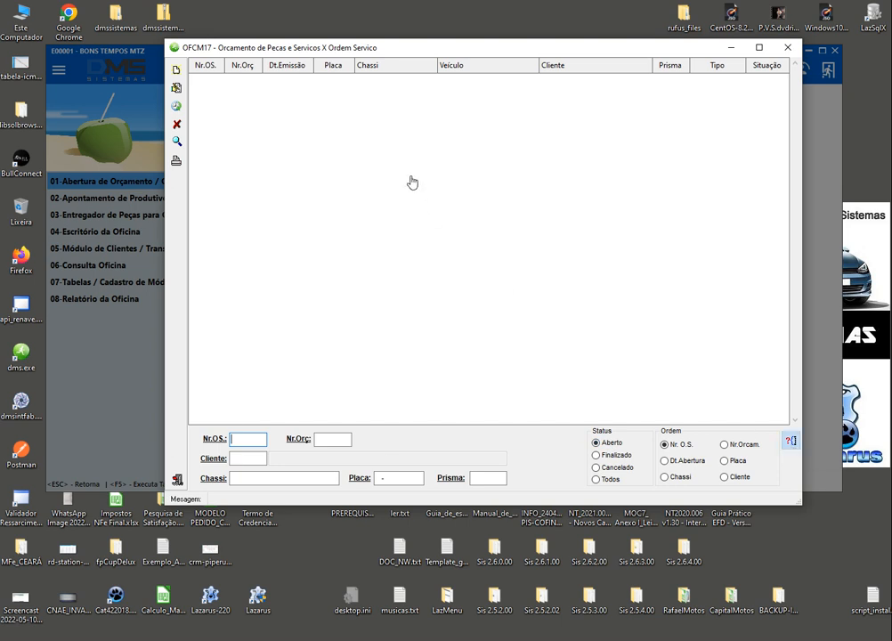
click(613, 442)
click(337, 95)
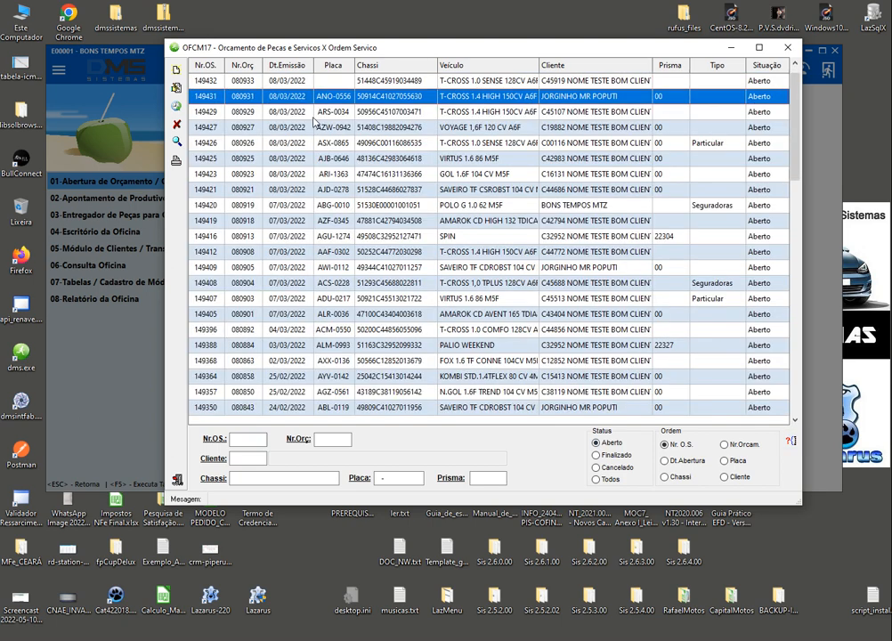
click(321, 86)
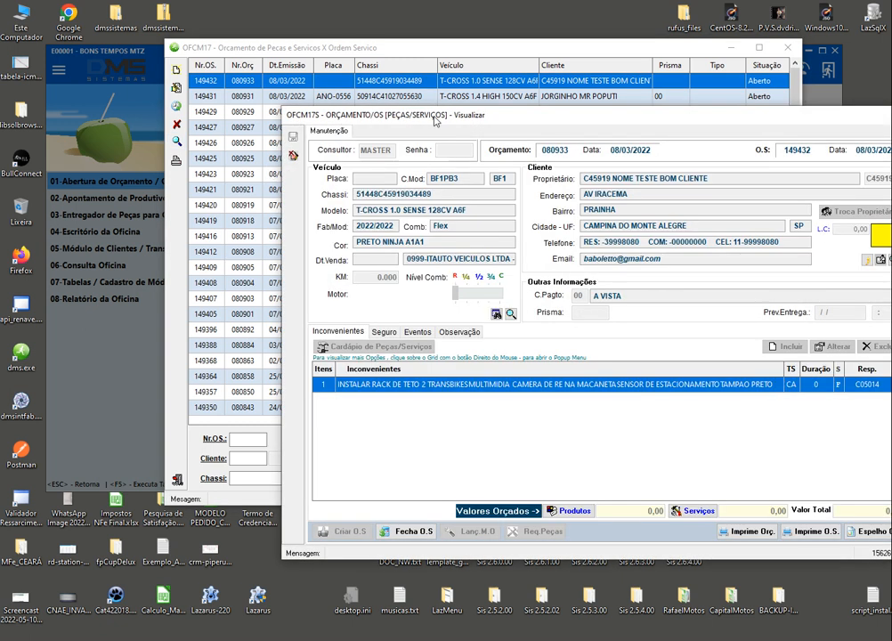
Close the read-only Visualizar view of order 149432 with Cancelar
drag(436, 117, 315, 41)
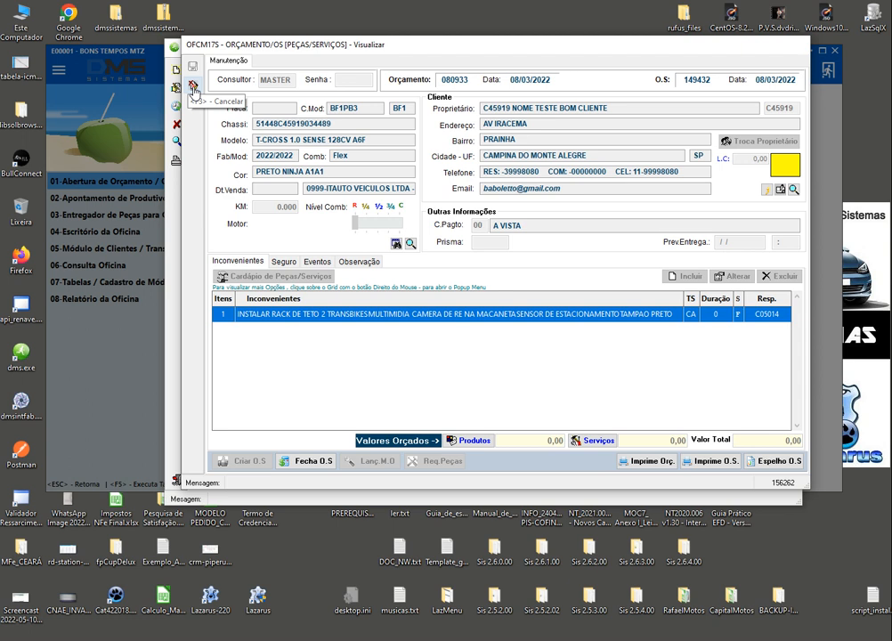
click(193, 90)
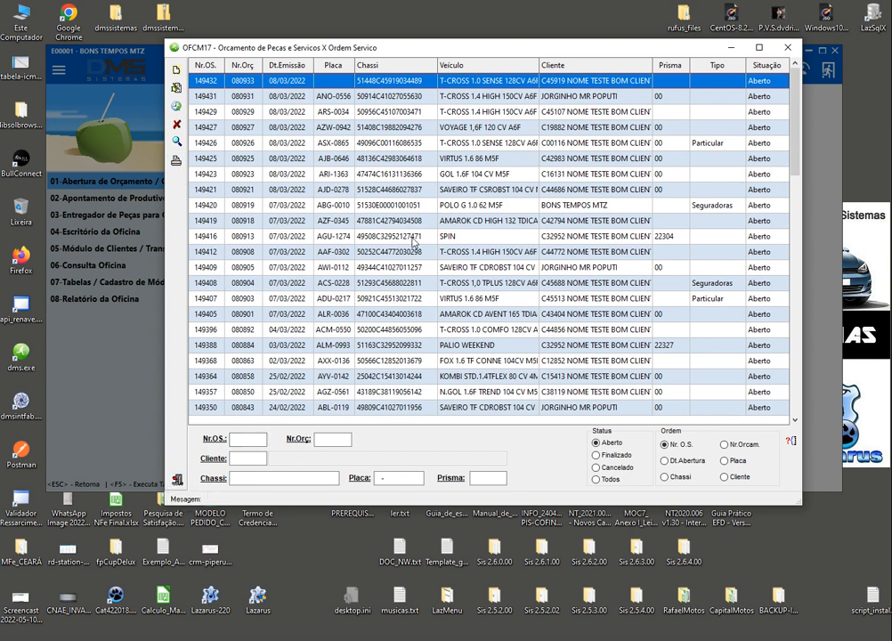
Search Nr.OS 149431 in the service order list, then exit the OFCM17 window
click(204, 98)
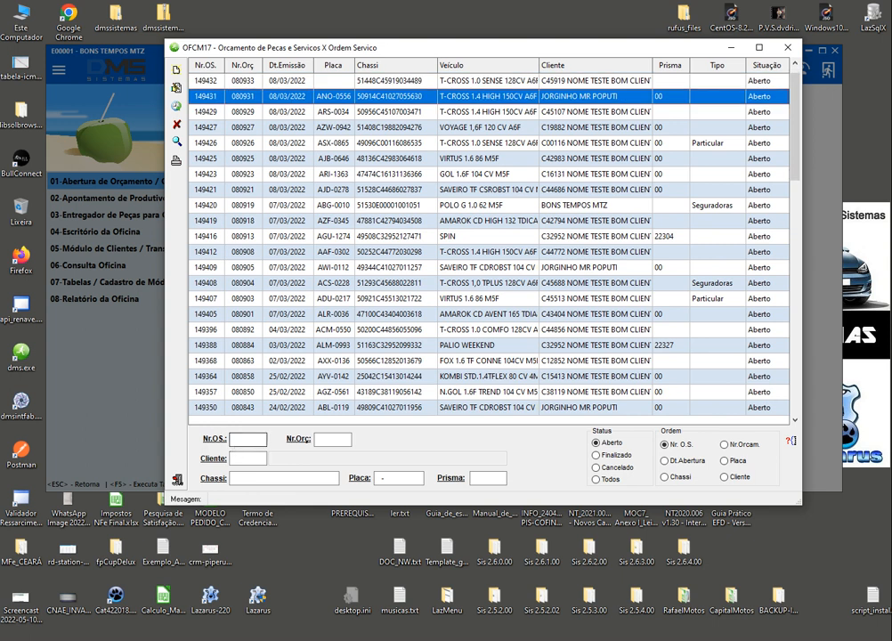
text(149431)
click(790, 442)
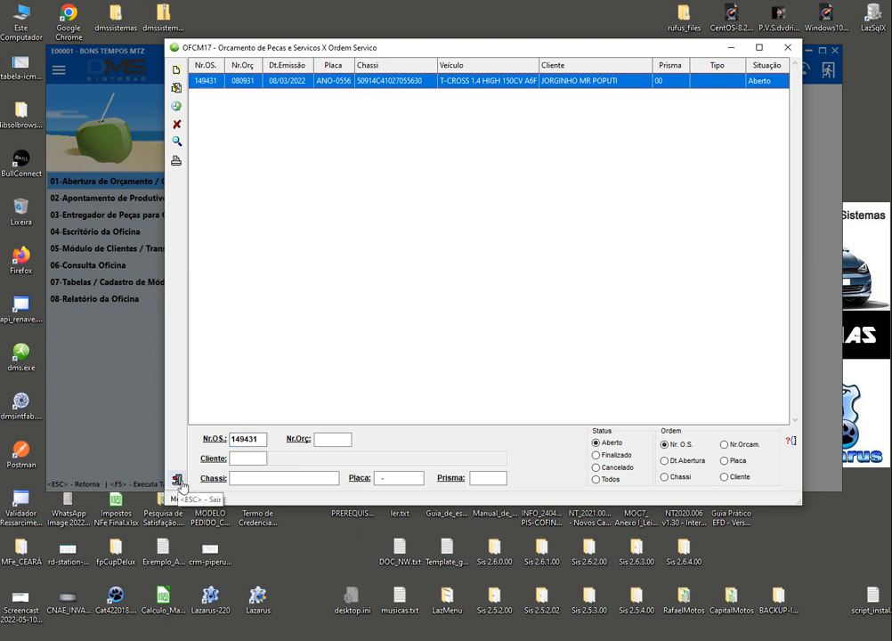
click(177, 481)
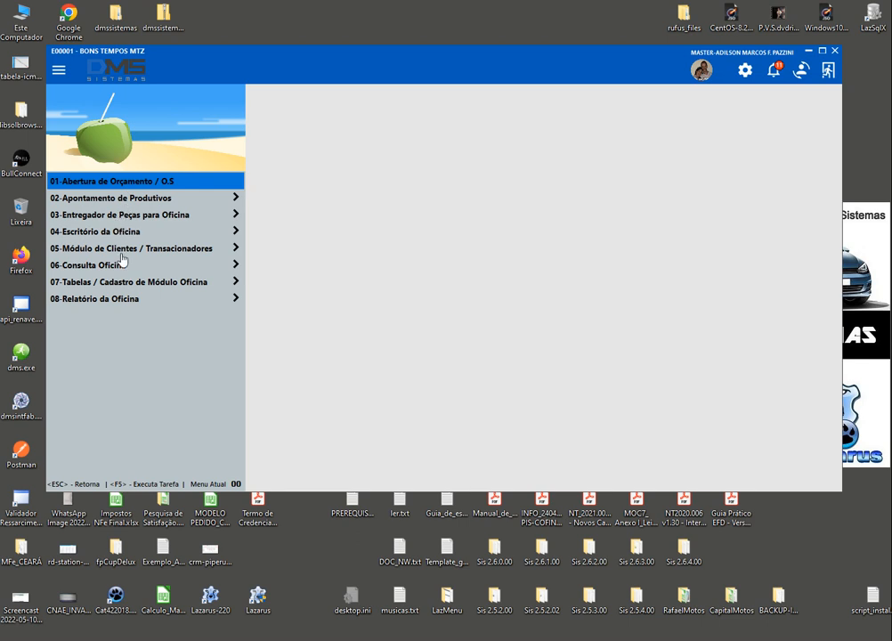
Run program FINM21 (Contas a Pagar) from the main menu and bring its window into view
key(Escape)
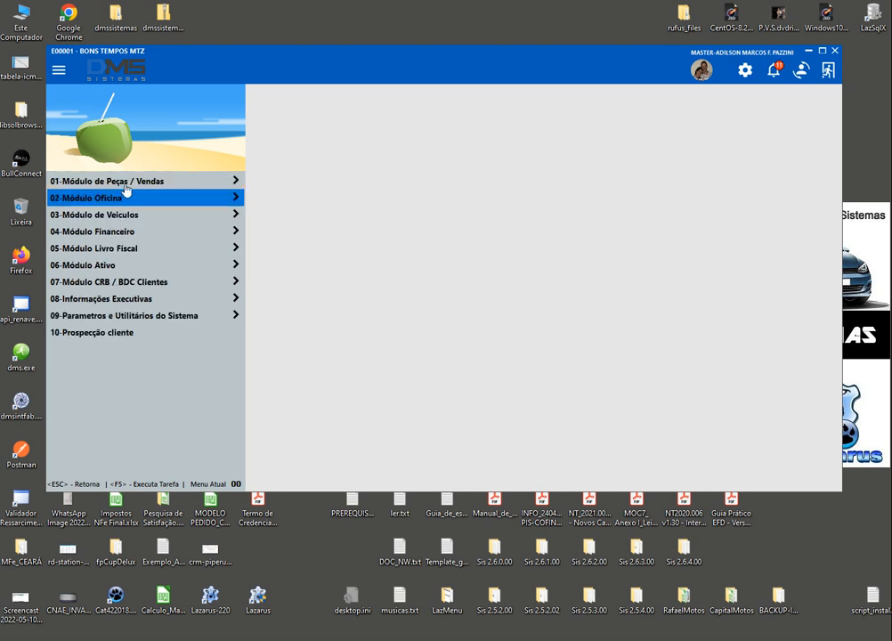
key(F5)
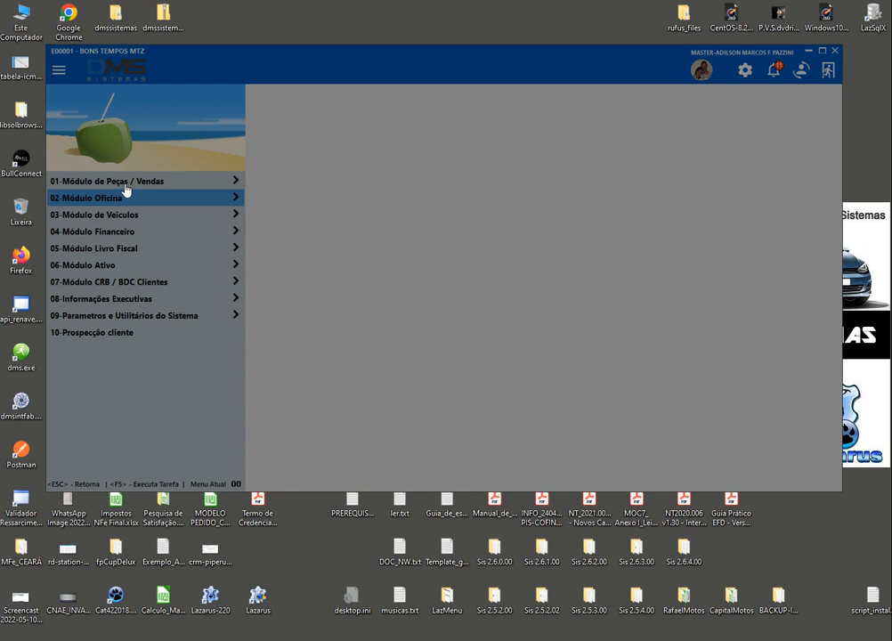
text(FINM21)
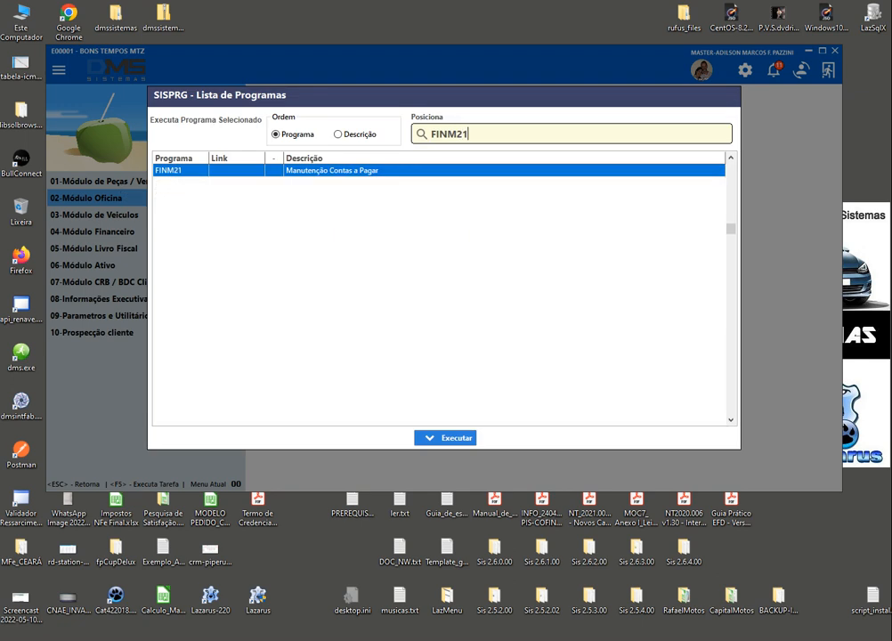
key(Return)
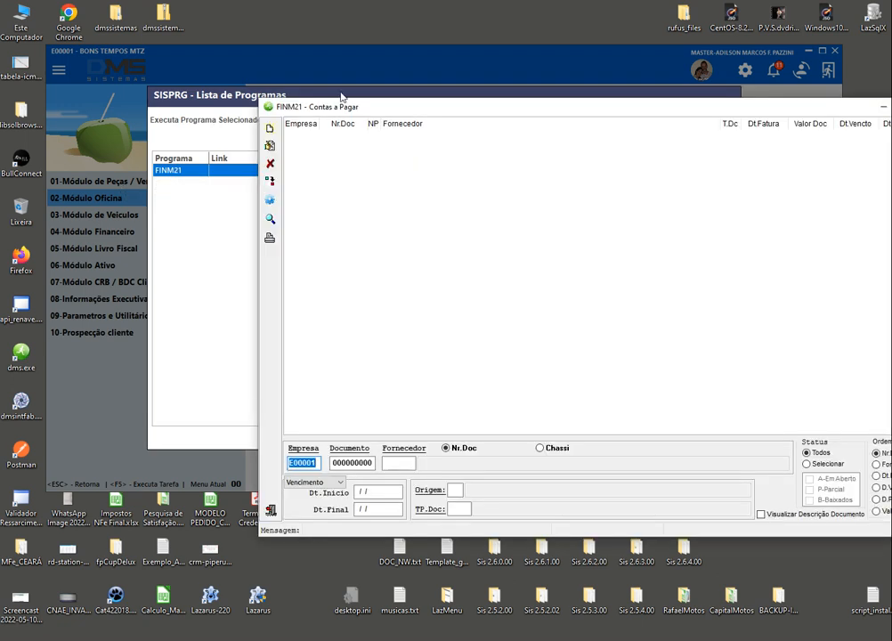
drag(414, 108, 293, 55)
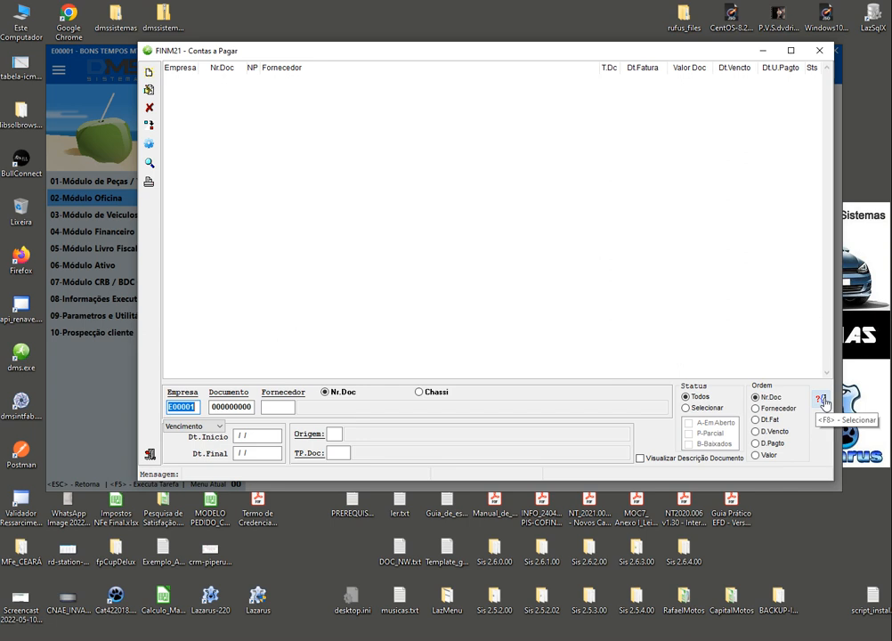
Filter payables by Vencimento from 01/07/2022 to 31/07/2022, restricted to A-Em Aberto status
click(198, 427)
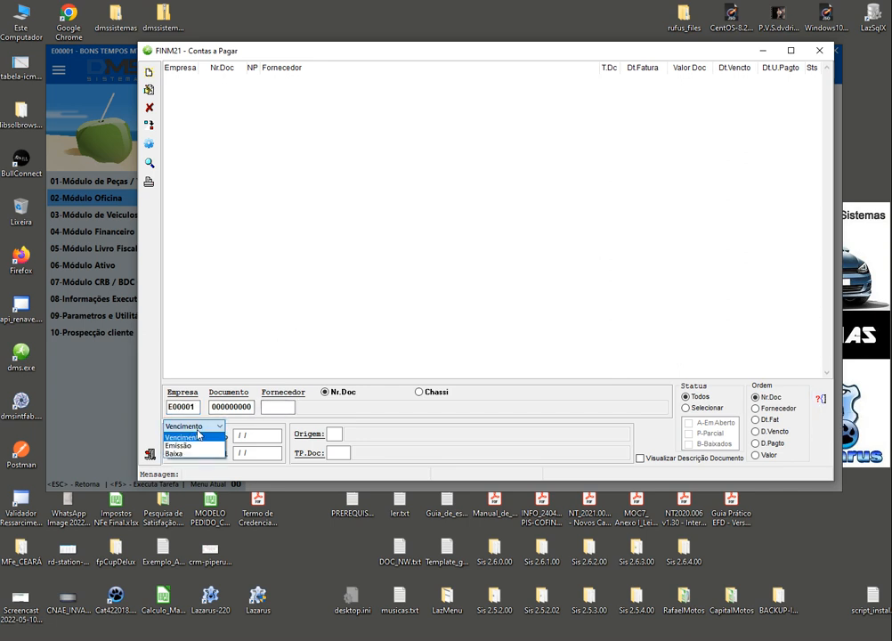
click(194, 435)
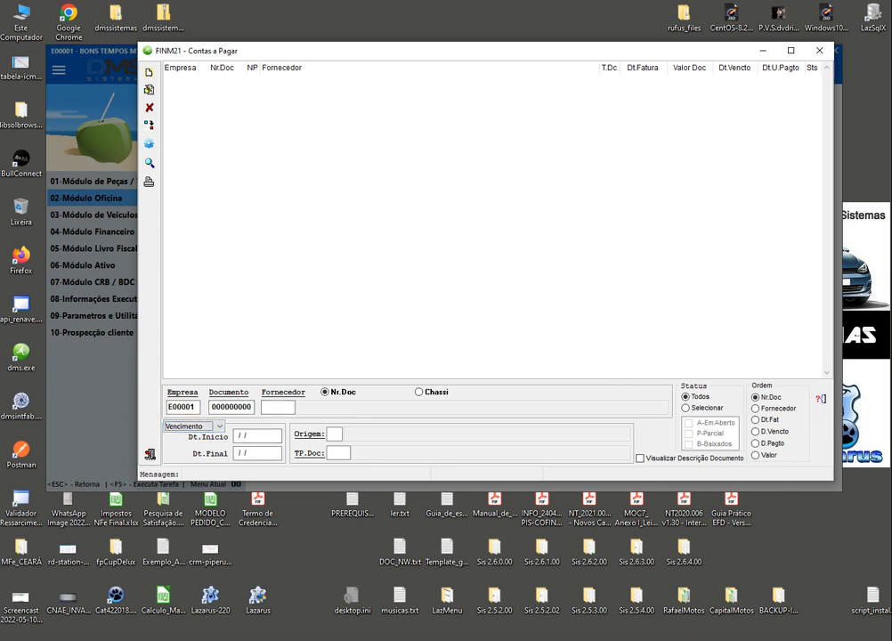
key(Tab)
text(01072022)
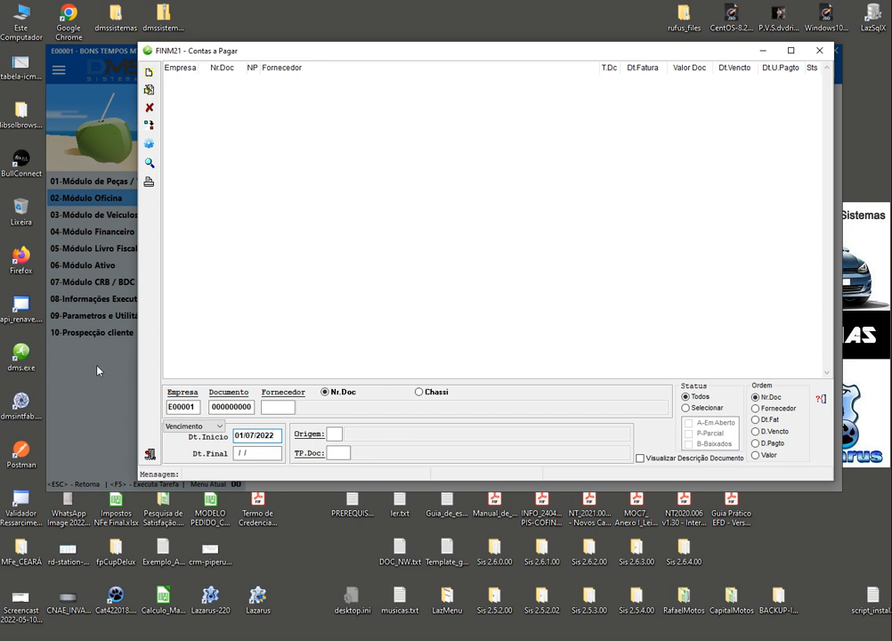
key(Tab)
text(31/07/2022)
key(Tab)
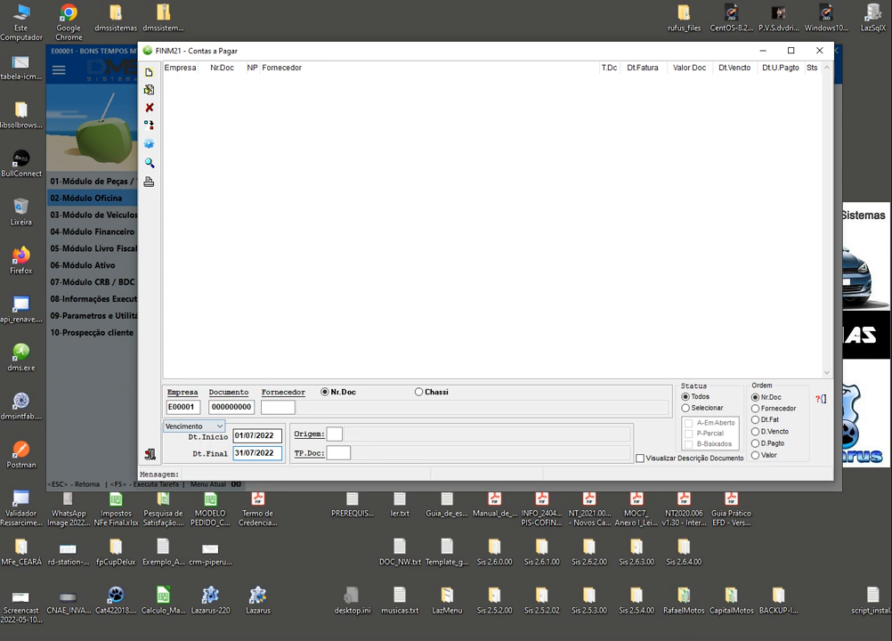
click(707, 409)
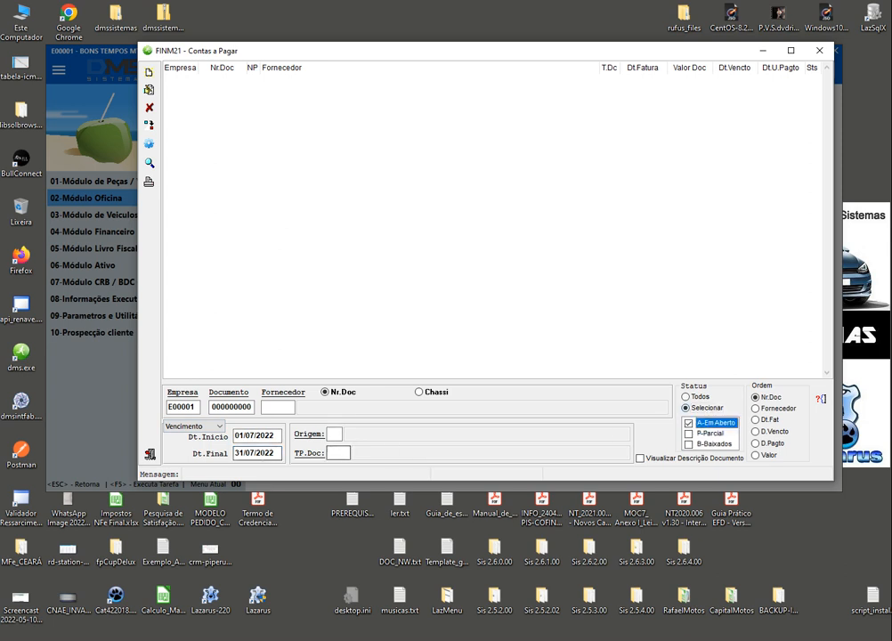
Extend the end date to 31/12/2022 and load the ten matching open payables
click(244, 453)
text(12)
key(F5)
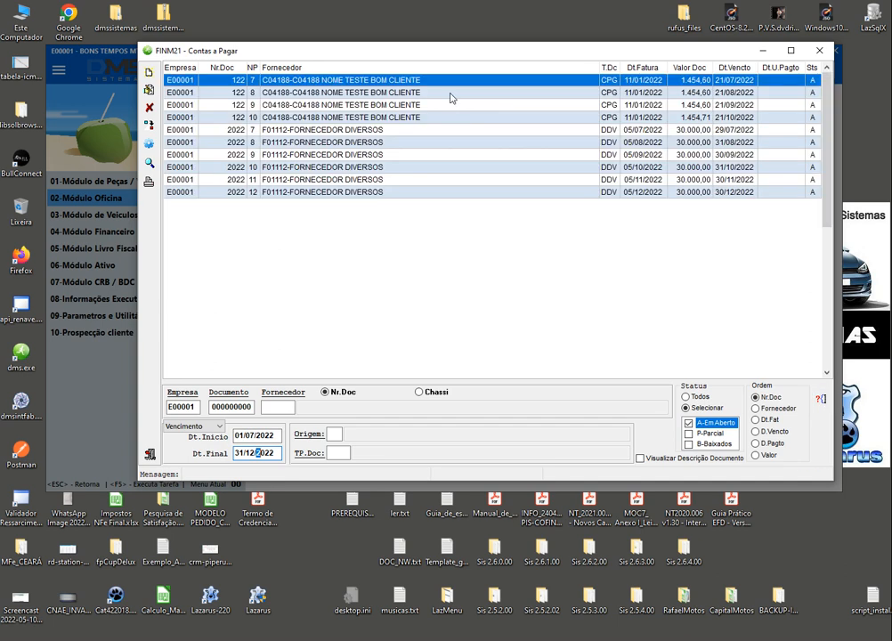
key(Down)
key(Down)
key(Down)
key(Down)
key(Down)
key(Down)
key(Down)
key(Down)
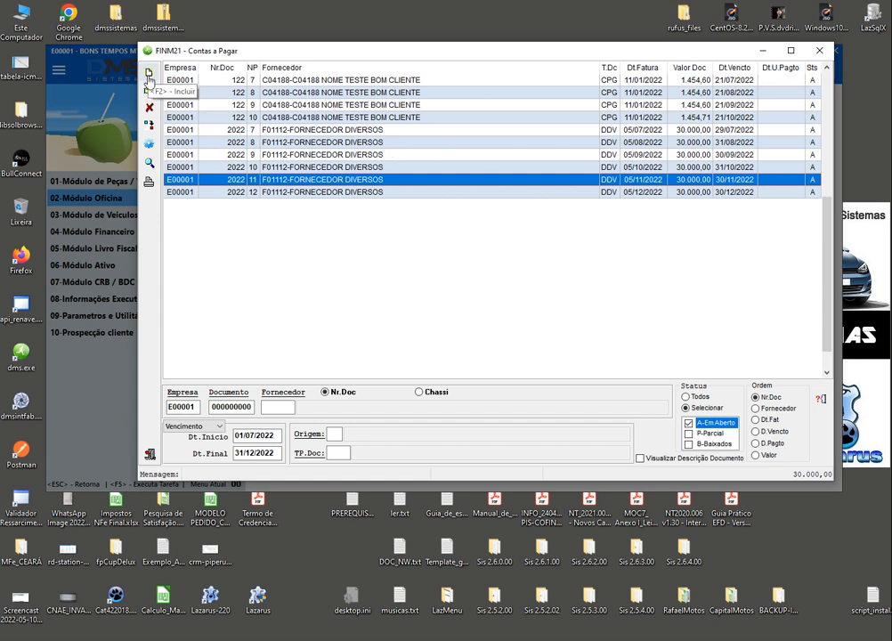
click(149, 78)
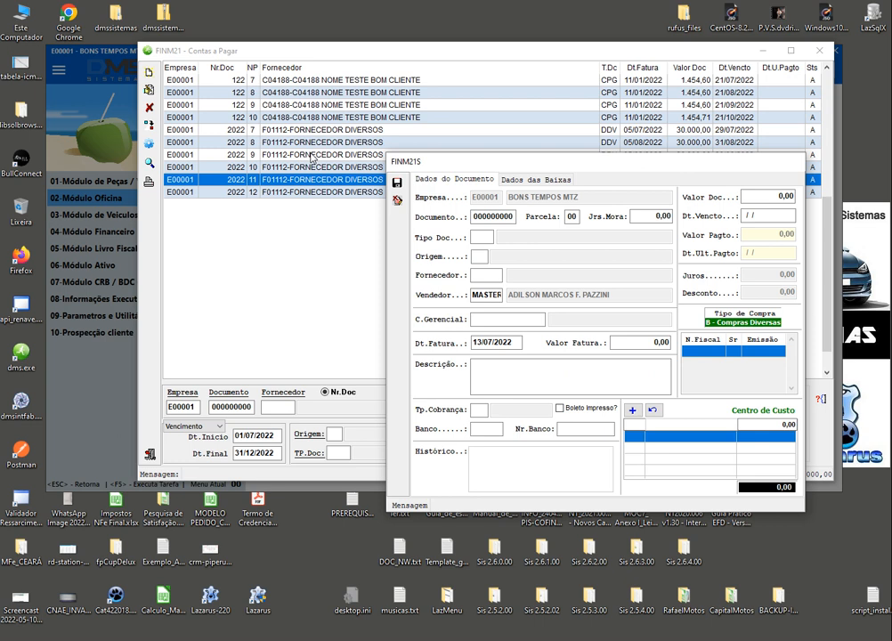
click(397, 200)
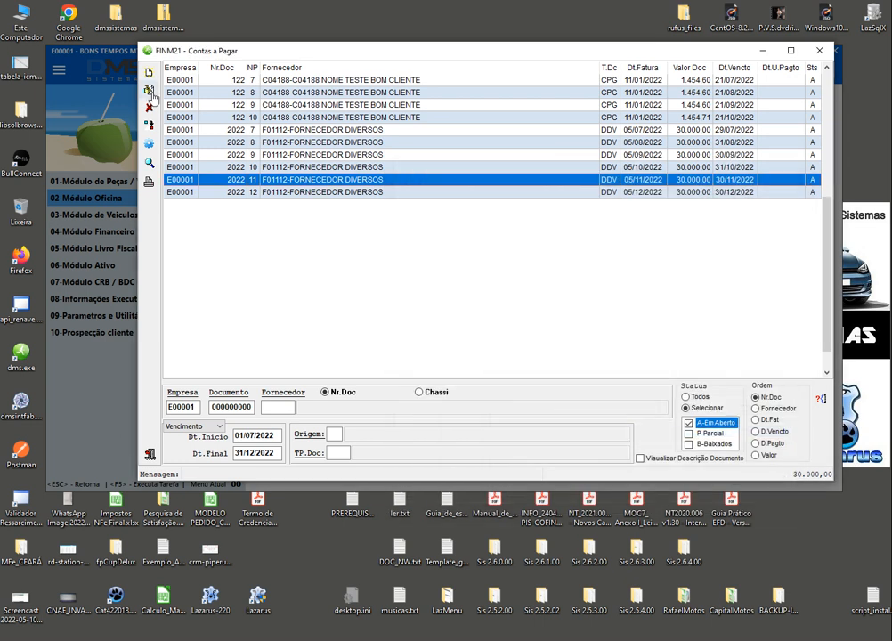
click(149, 90)
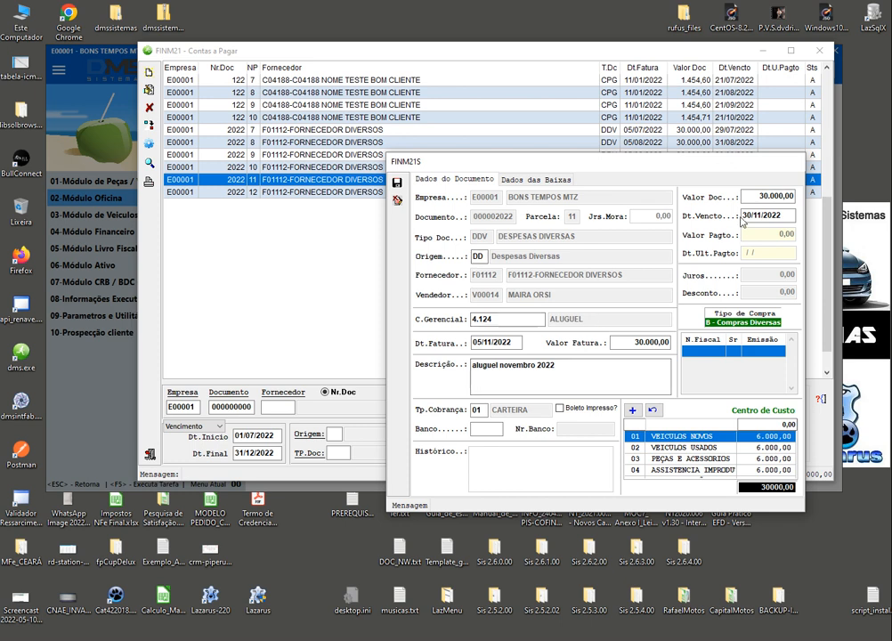
click(498, 320)
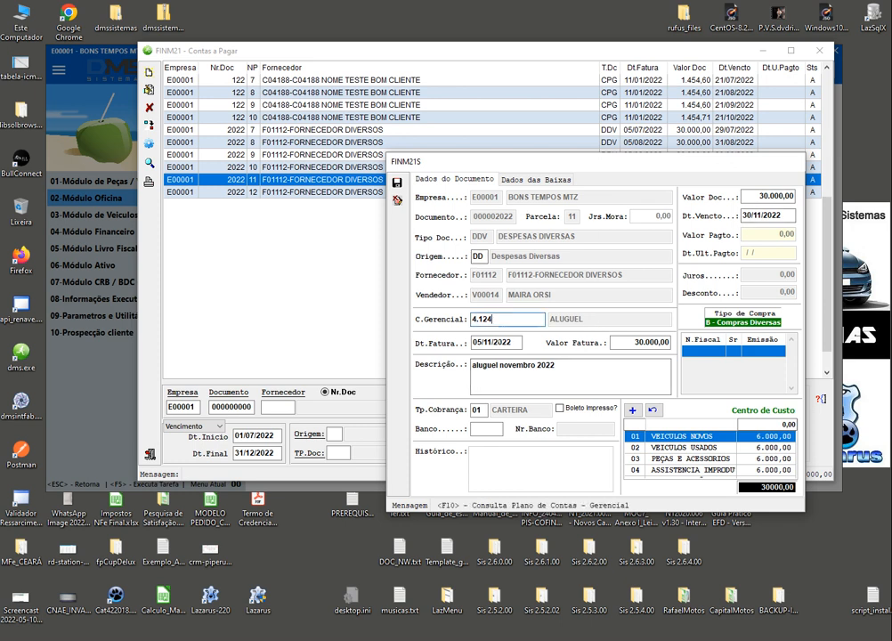
click(511, 342)
drag(517, 341, 472, 342)
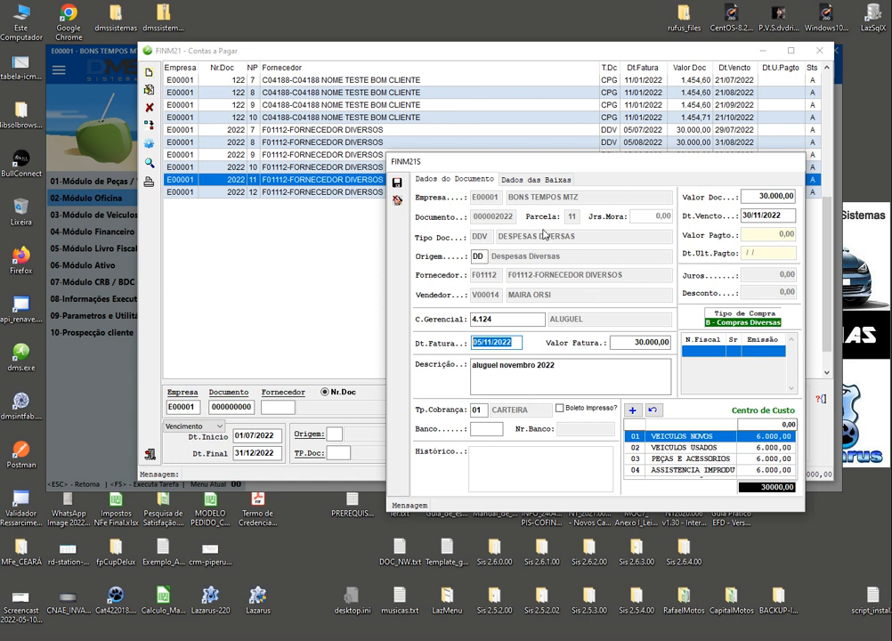
click(400, 202)
click(201, 157)
click(289, 142)
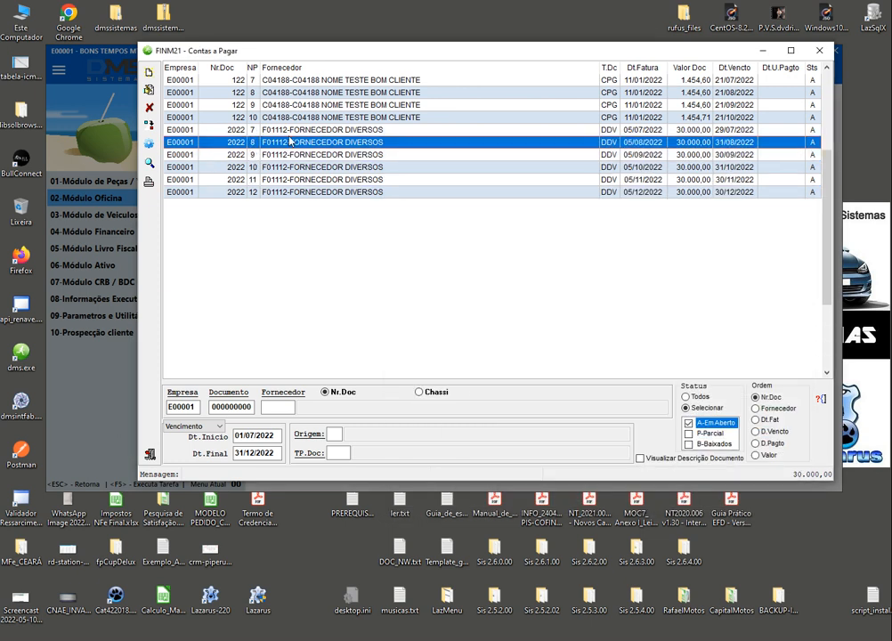
key(shift+Down)
key(shift+Down)
key(shift+Down)
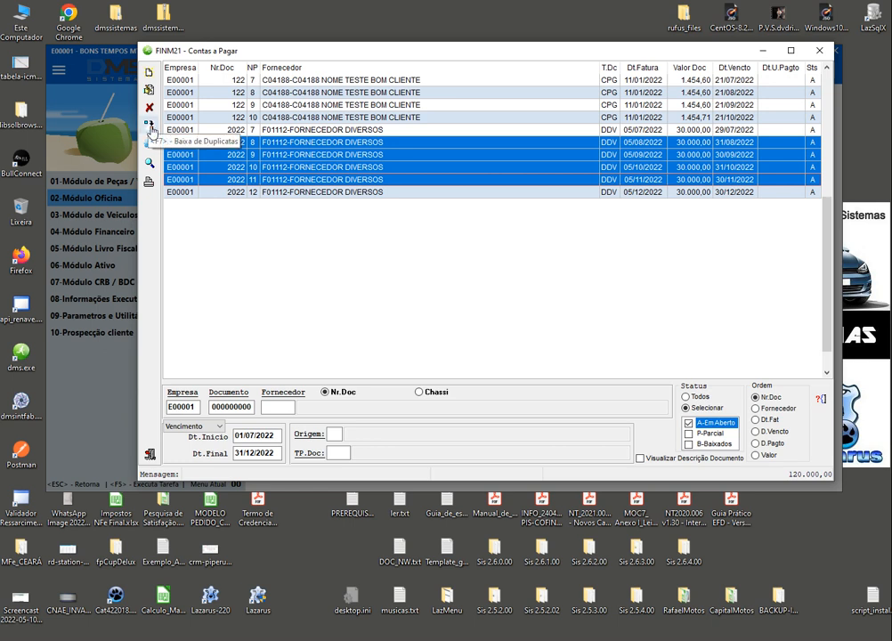
Select the October 2022 instalment, then close the FINM21 window with Esc
click(233, 167)
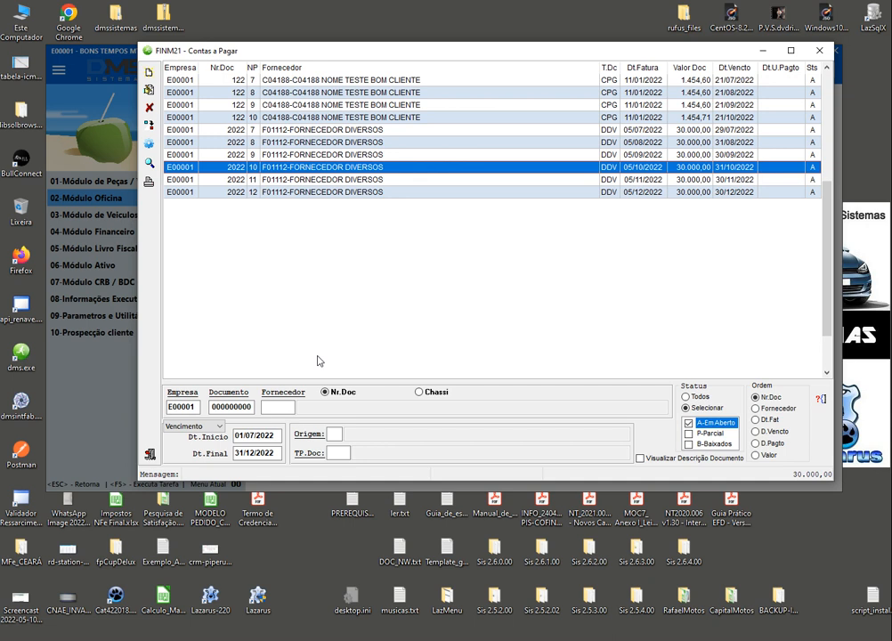
key(Escape)
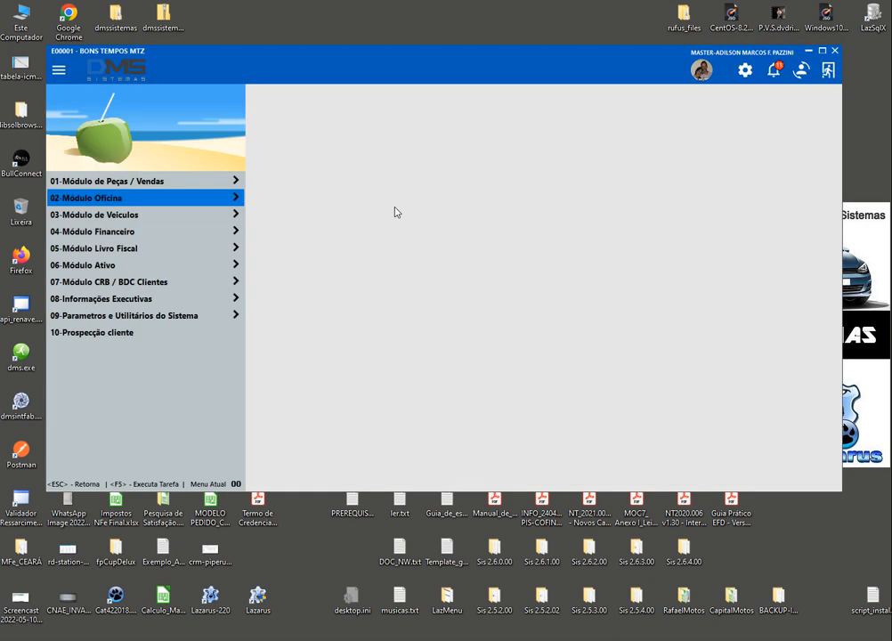